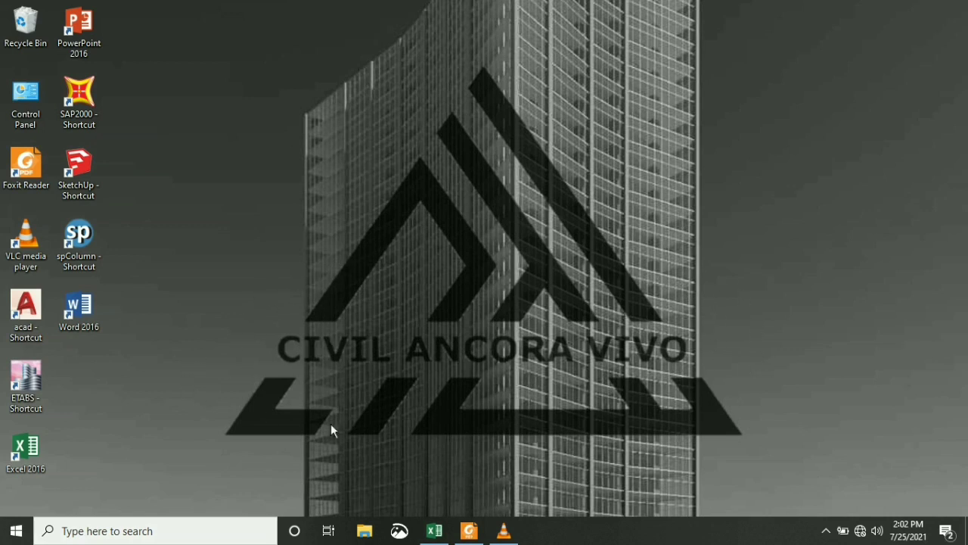
Switch to the LOAD_DATA workbook in Excel and open the B.MATI (DL) sheet at the truss loading section
click(434, 530)
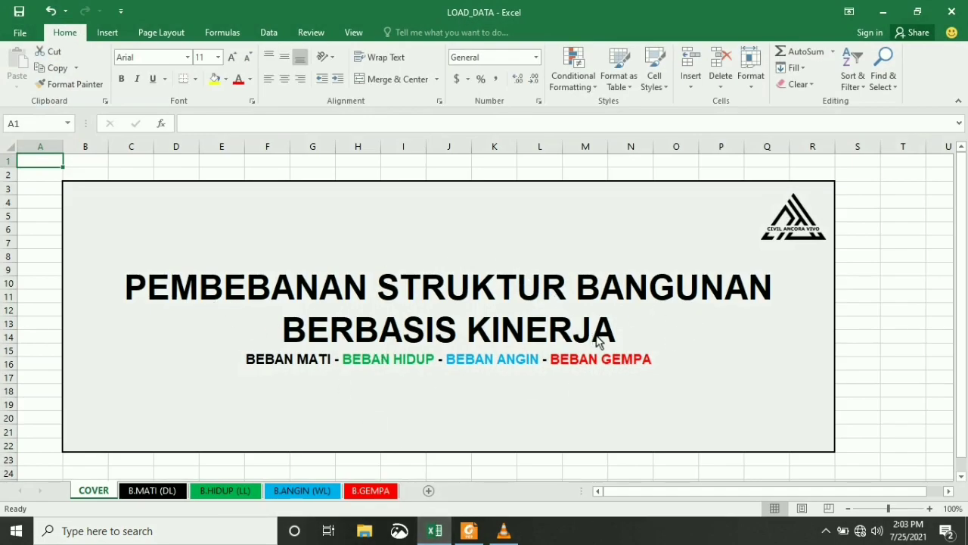
click(402, 409)
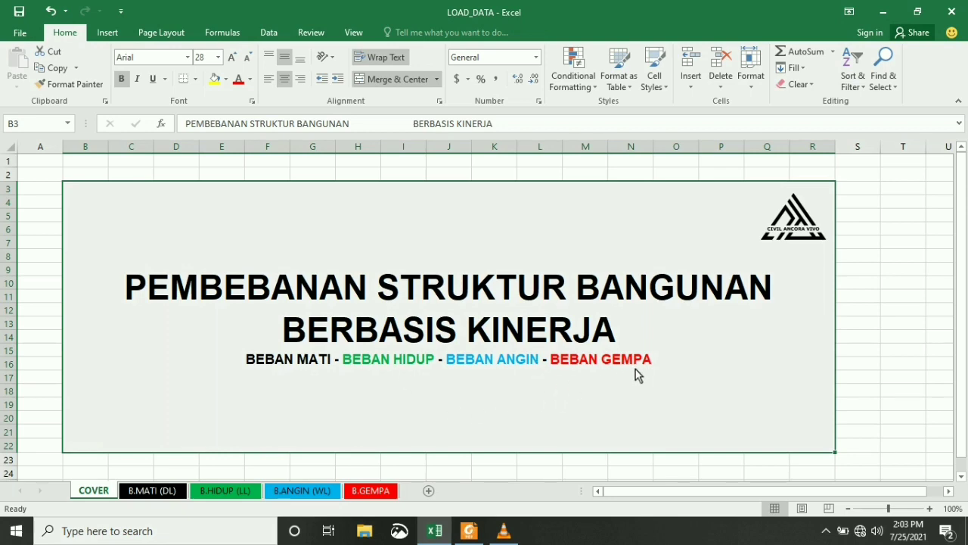
scroll(717, 379, down, 3)
scroll(716, 381, up, 3)
click(156, 493)
click(102, 247)
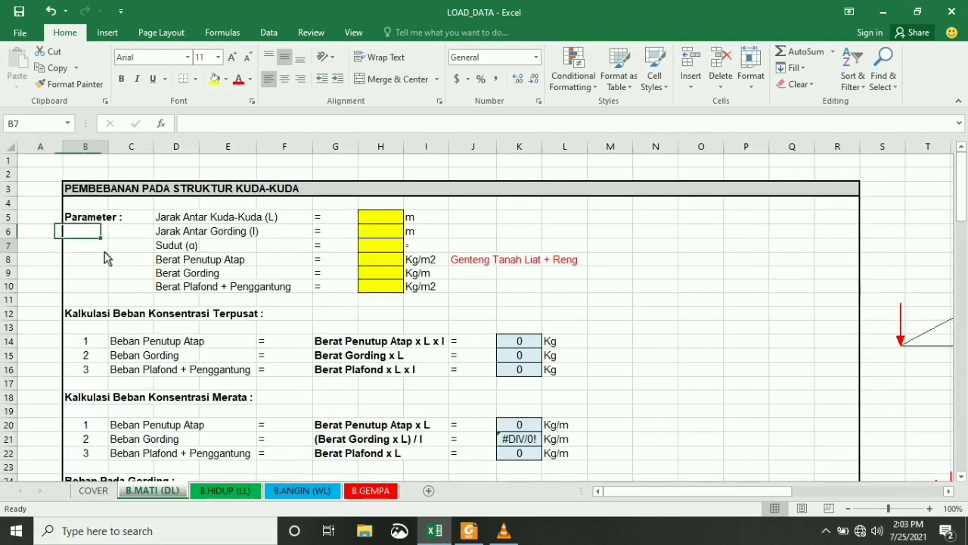
click(83, 190)
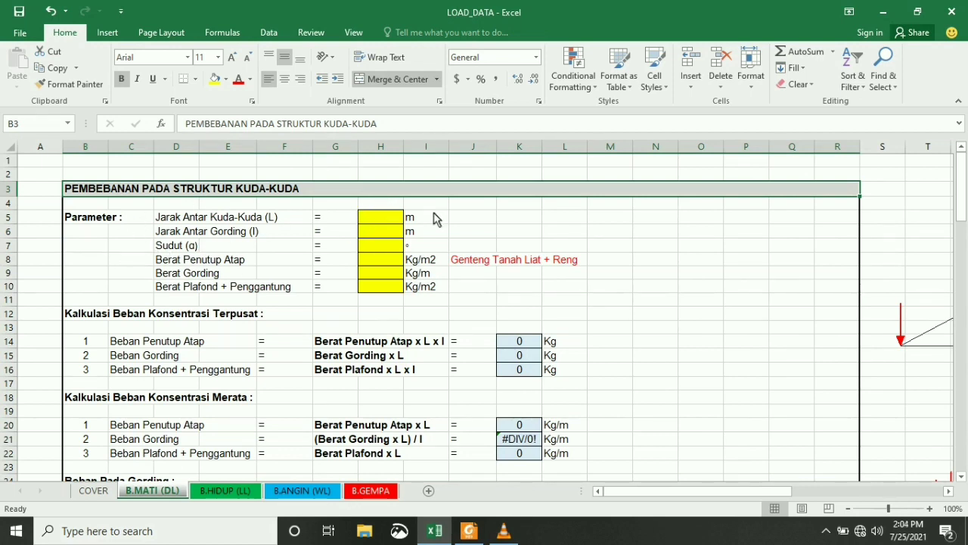
Enter the truss parameters: Jarak Antar Kuda-Kuda 4 m, Jarak Antar Gording 1.2 m and Sudut 30°
drag(382, 218, 378, 297)
click(505, 235)
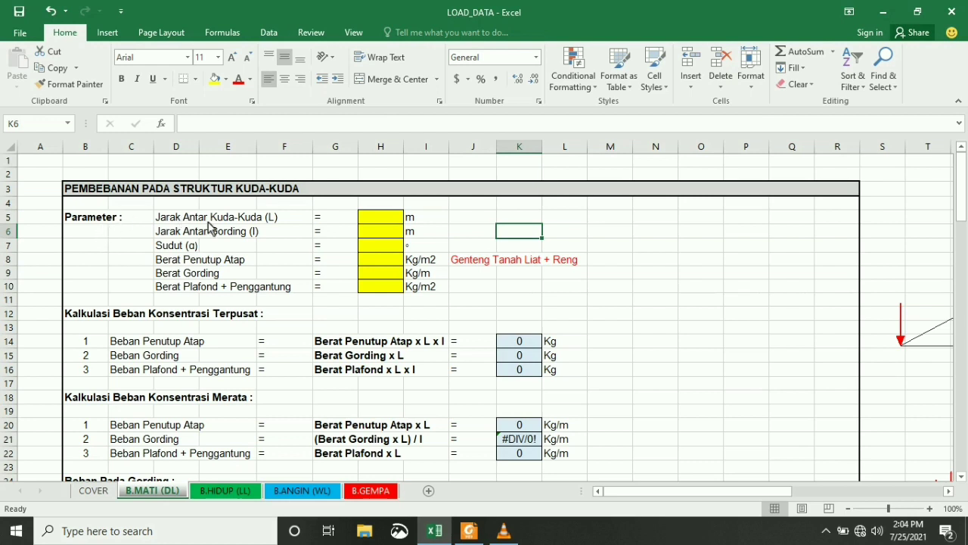
click(384, 222)
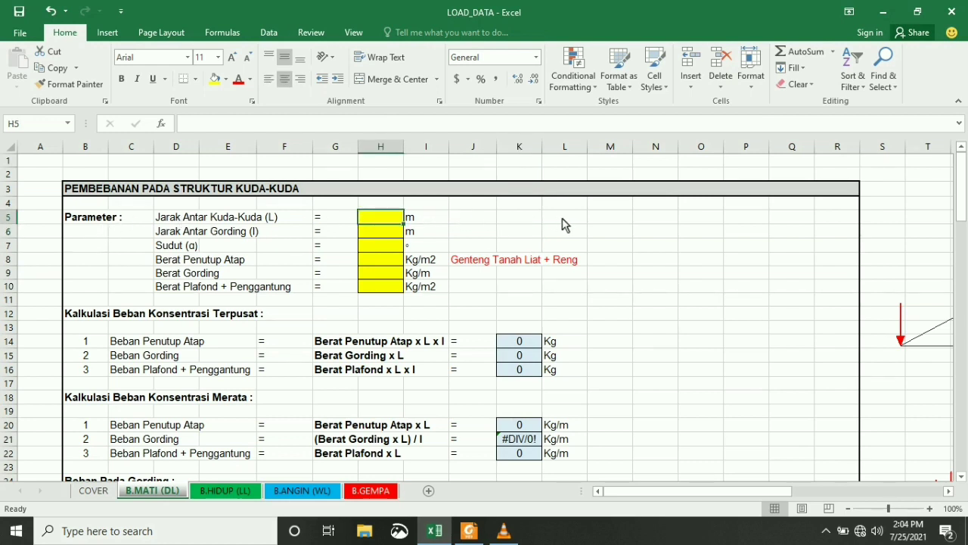
text(4)
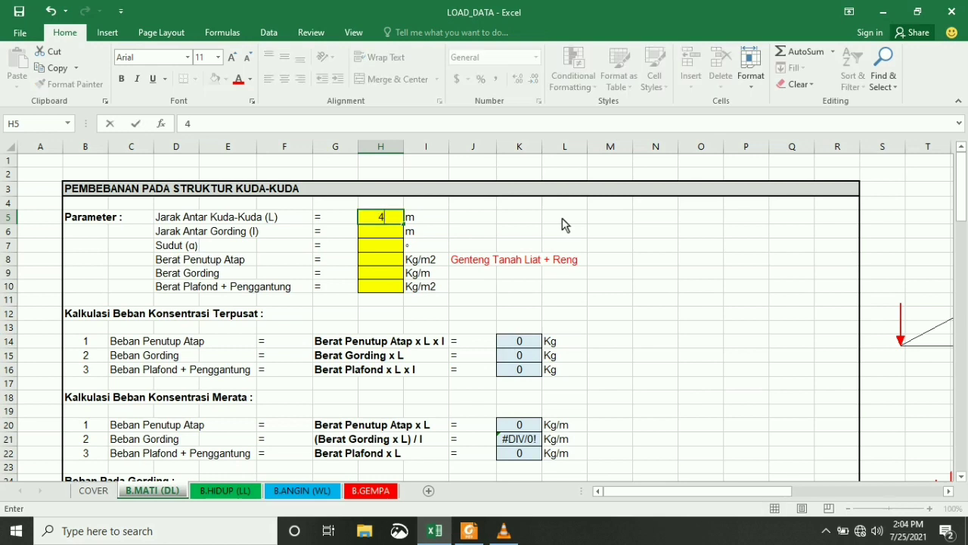
key(Return)
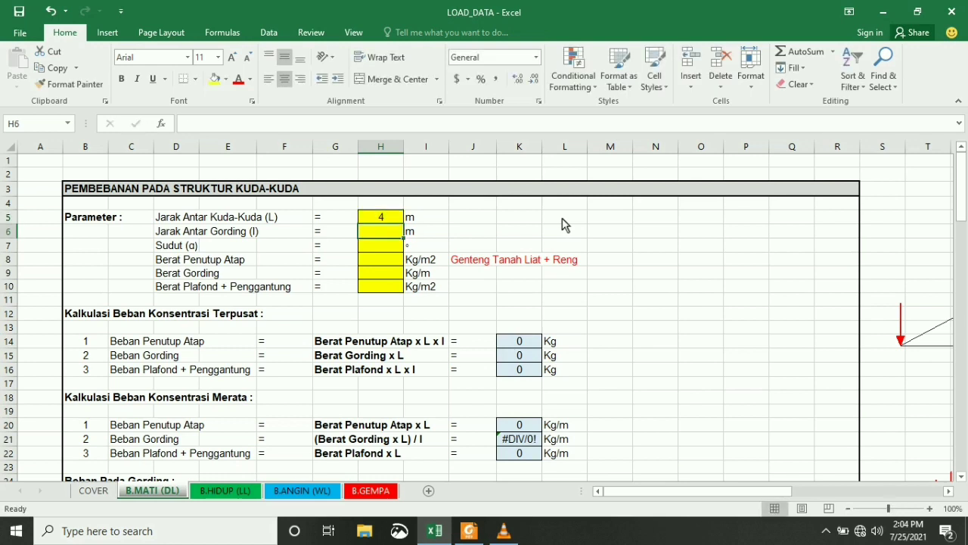
text(1.2)
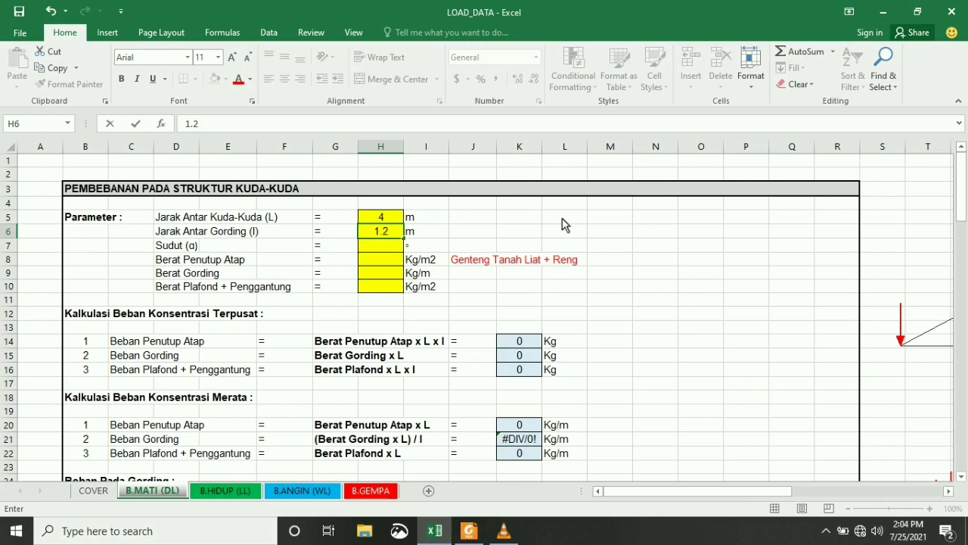
key(Return)
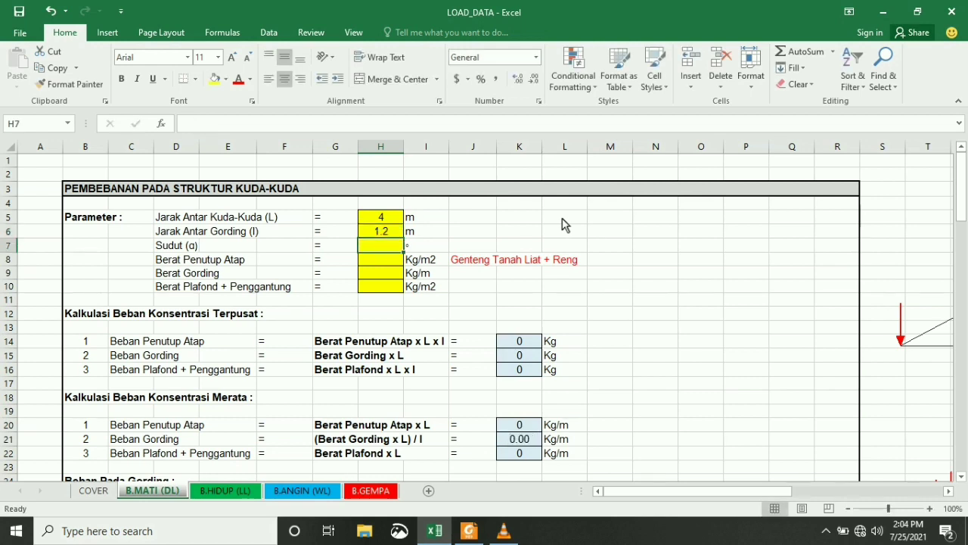
text(30)
key(Return)
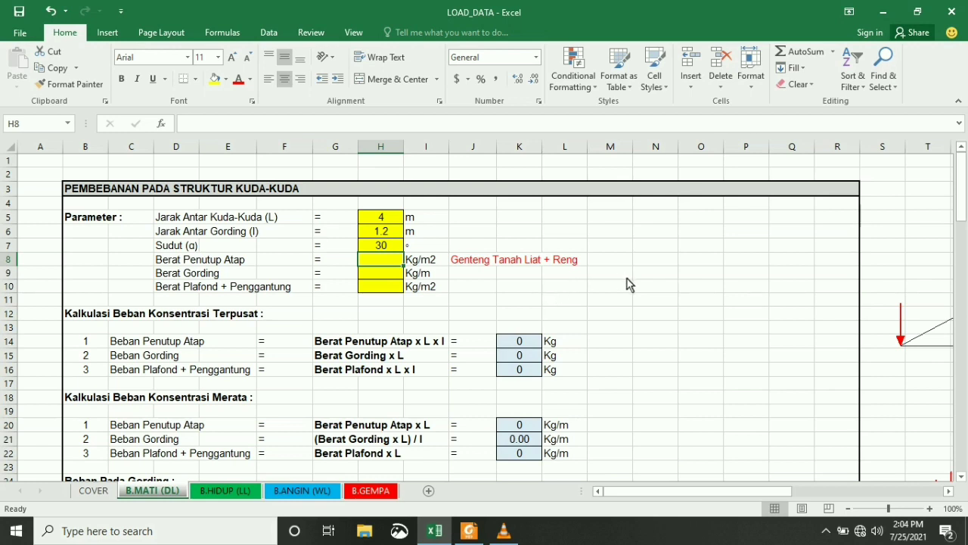
Switch to PPPURG_1987.pdf in Foxit Reader and look up the unit weight of tile roof covering with battens and rafters
click(473, 534)
scroll(469, 345, down, 2)
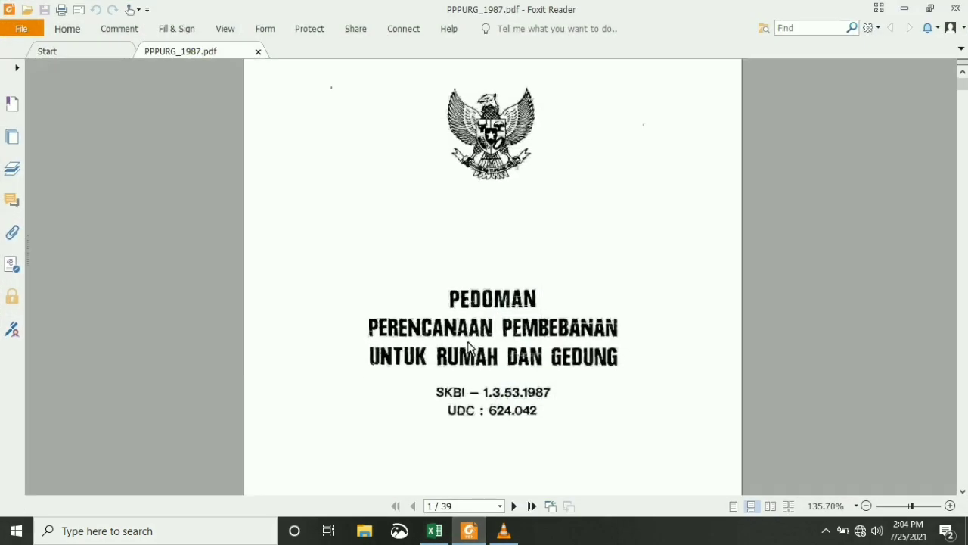
scroll(549, 287, down, 4)
scroll(521, 311, down, 20)
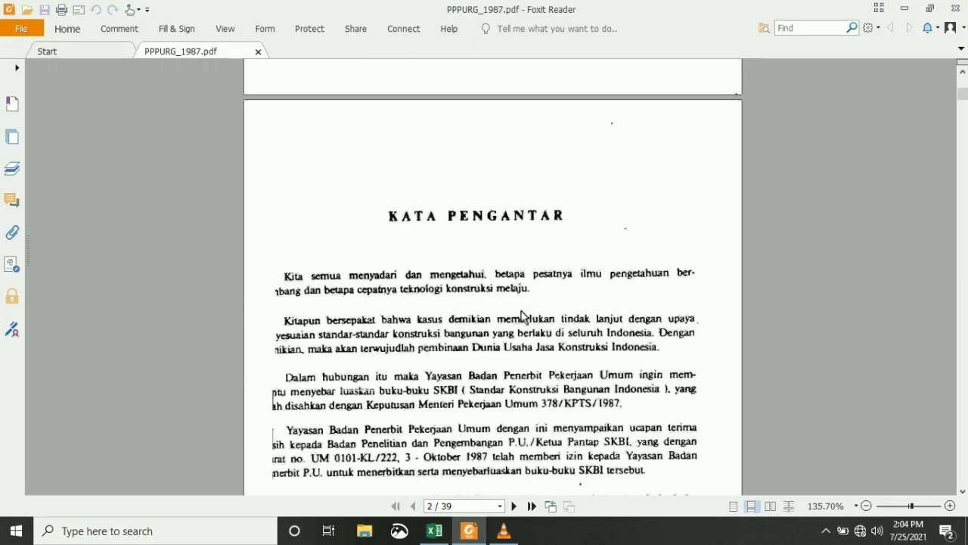
scroll(521, 311, down, 20)
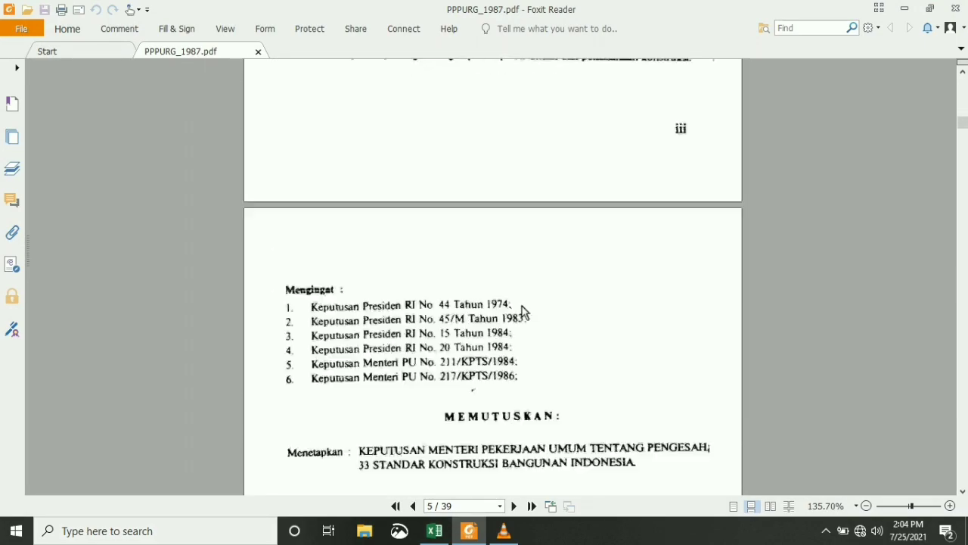
scroll(525, 311, down, 20)
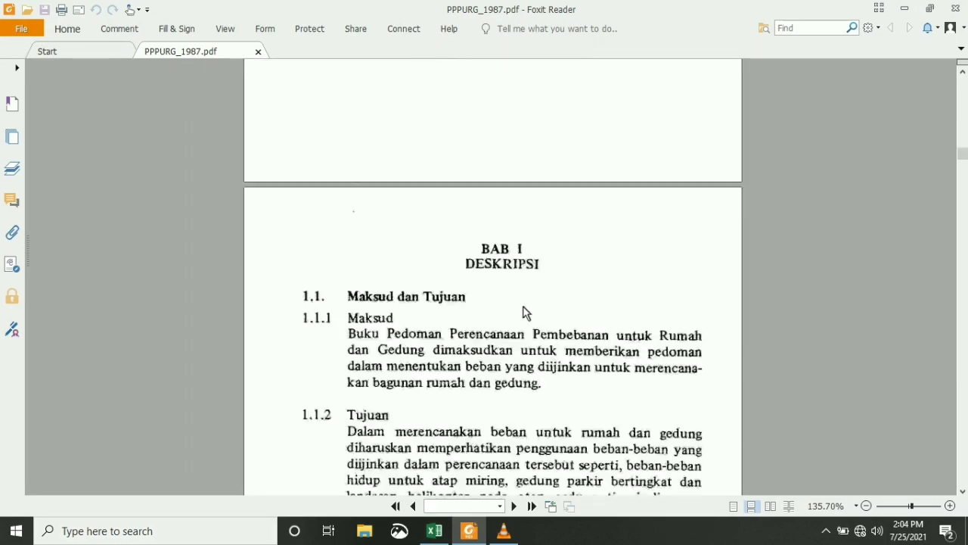
scroll(525, 311, down, 20)
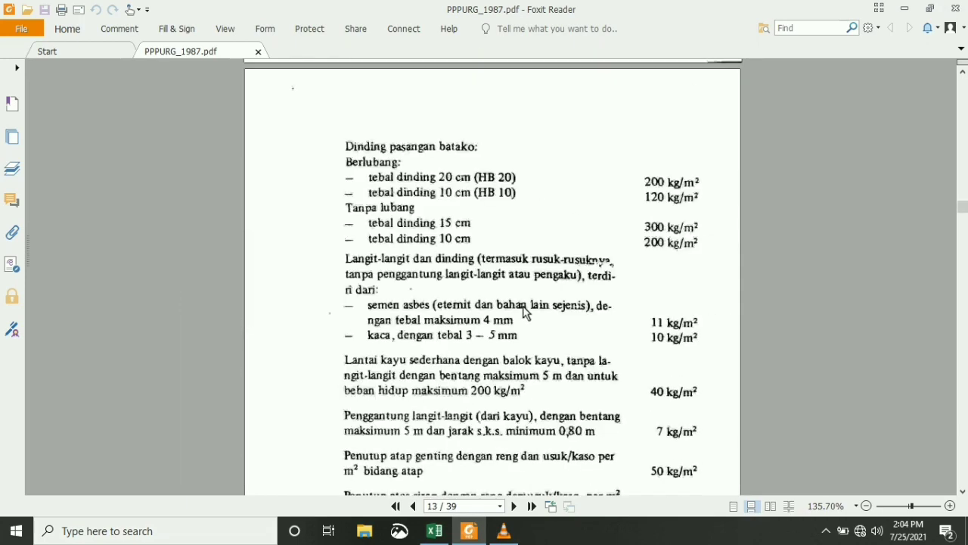
scroll(525, 311, down, 5)
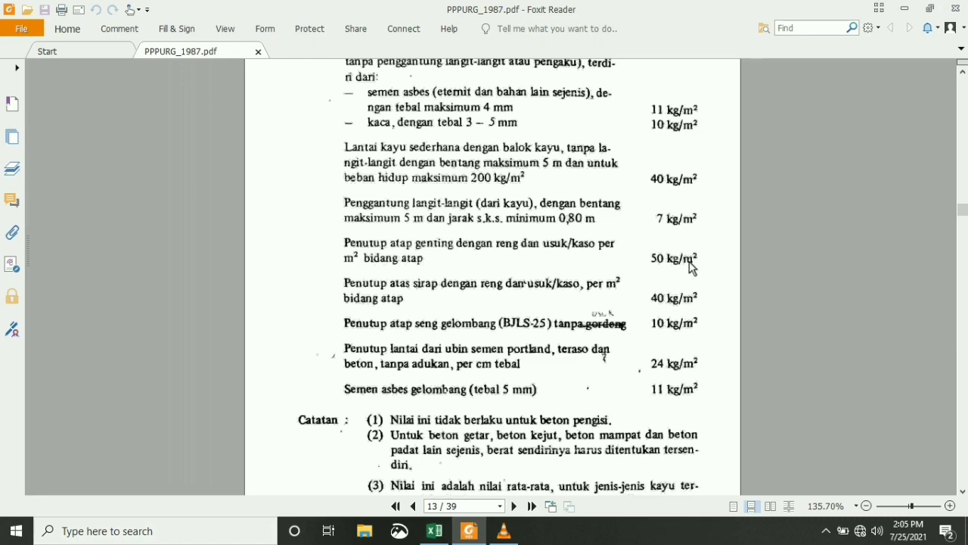
Return to the Excel workbook and set Berat Penutup Atap to 50 kg/m2 and Berat Gording to 6.5 kg/m
click(434, 530)
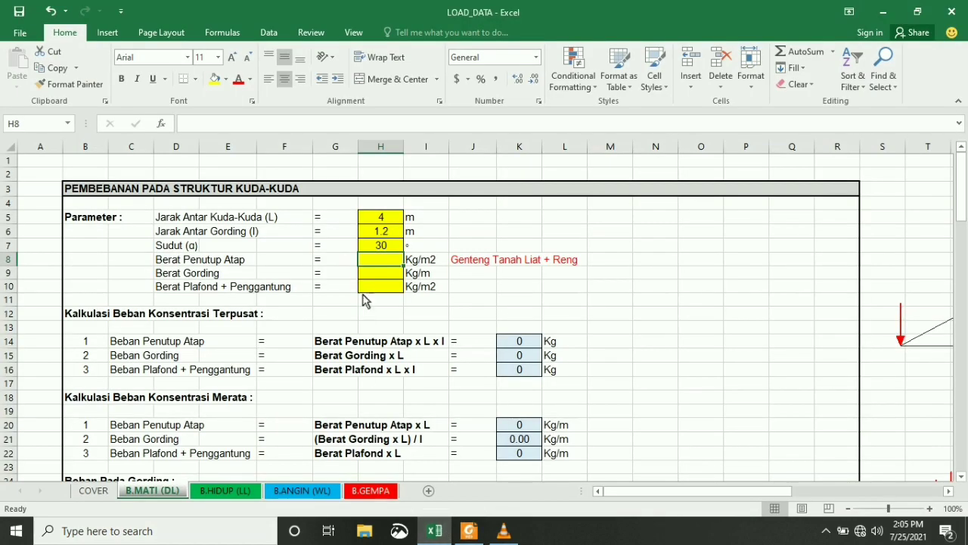
text(50)
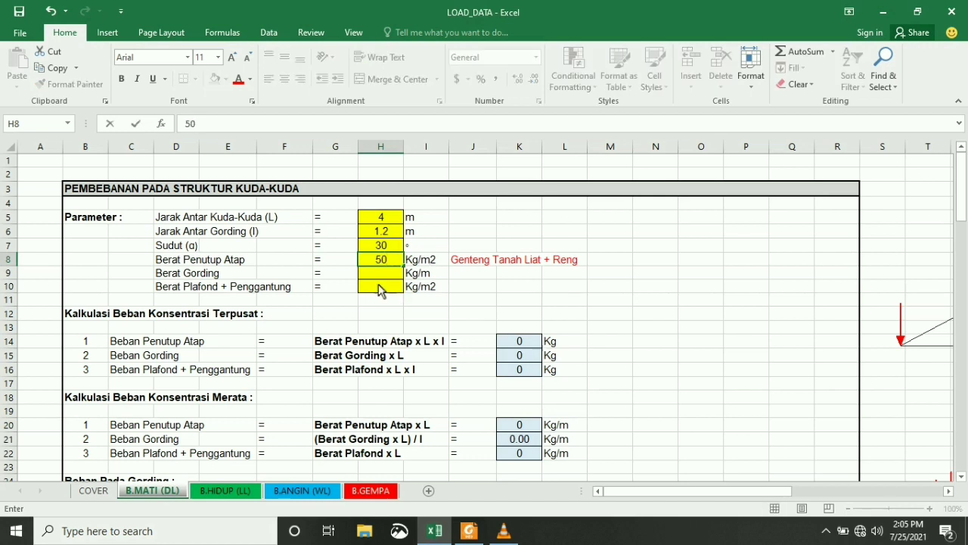
key(Return)
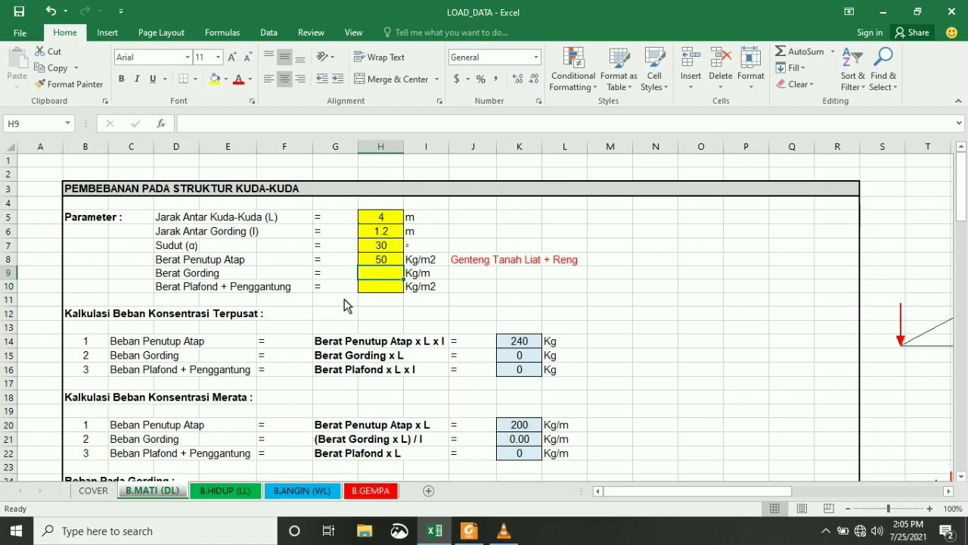
text(6.5)
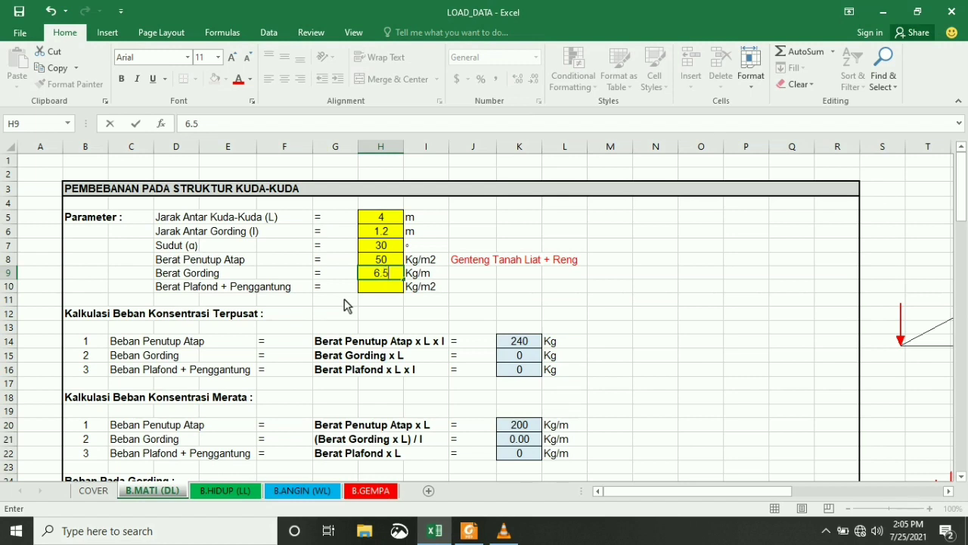
key(Return)
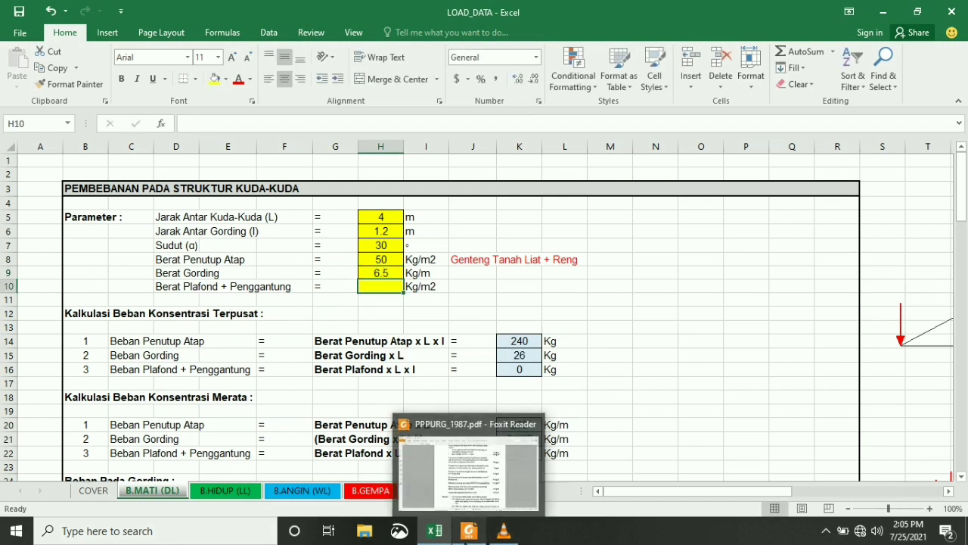
Check the ceiling and hanger weights in PPPURG_1987.pdf in Foxit Reader, and set Berat Plafond + Penggantung to 20 kg/m2 in Excel
click(469, 529)
scroll(495, 232, up, 2)
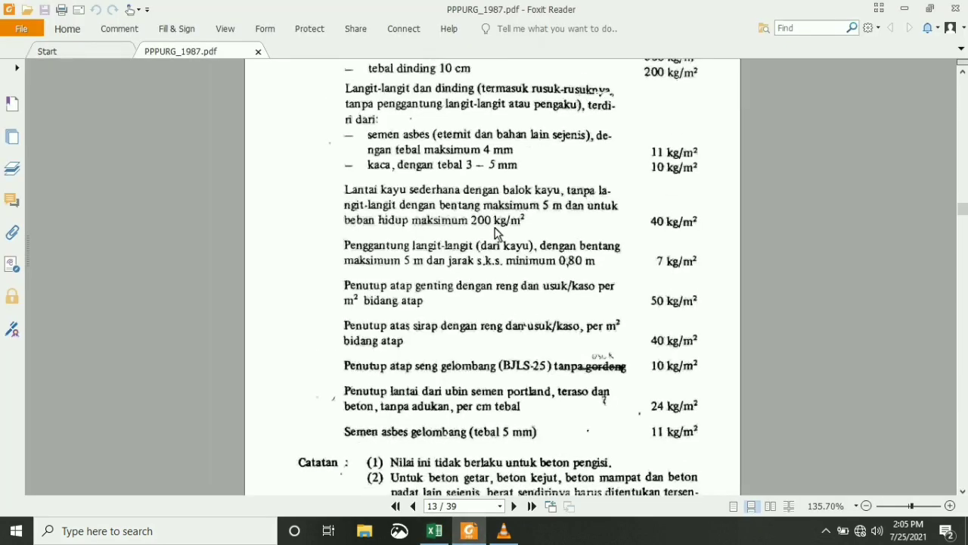
scroll(496, 232, up, 1)
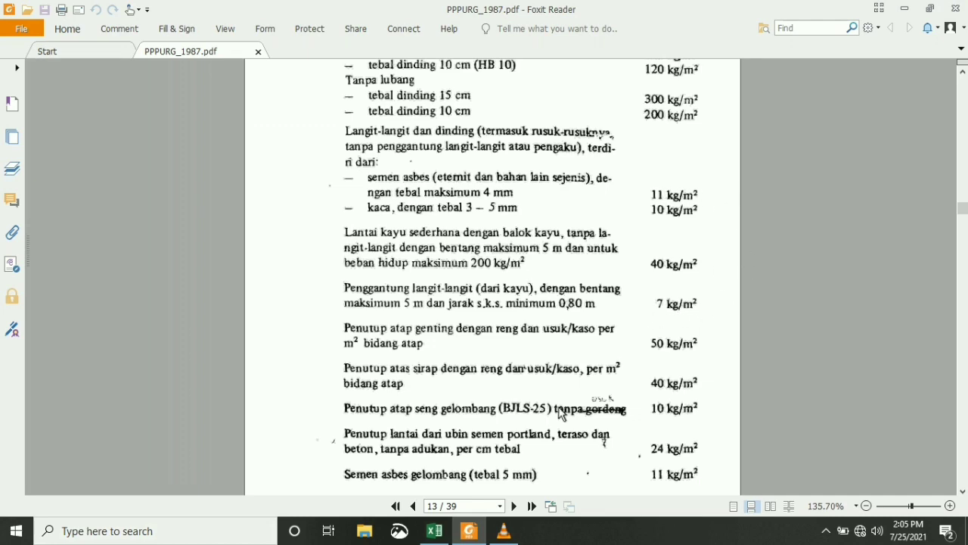
click(434, 530)
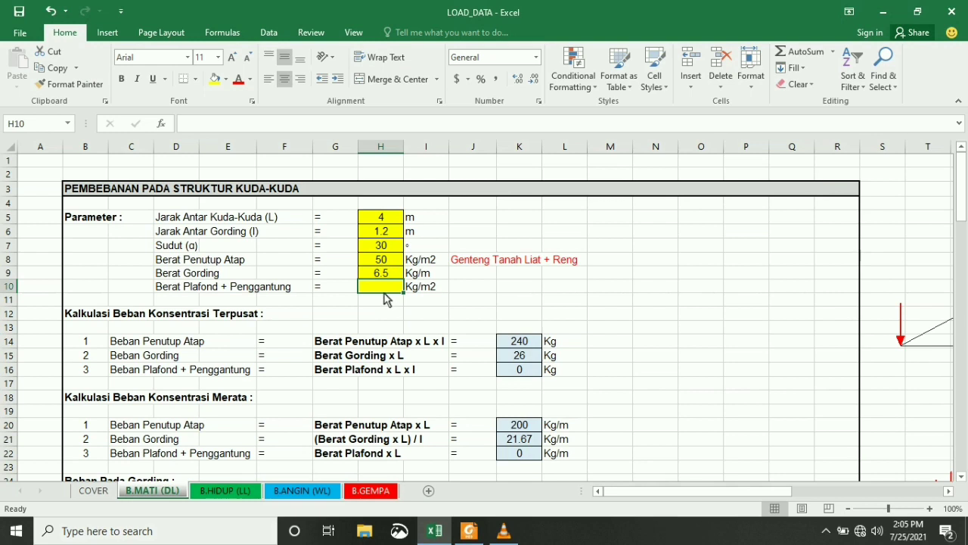
text(18)
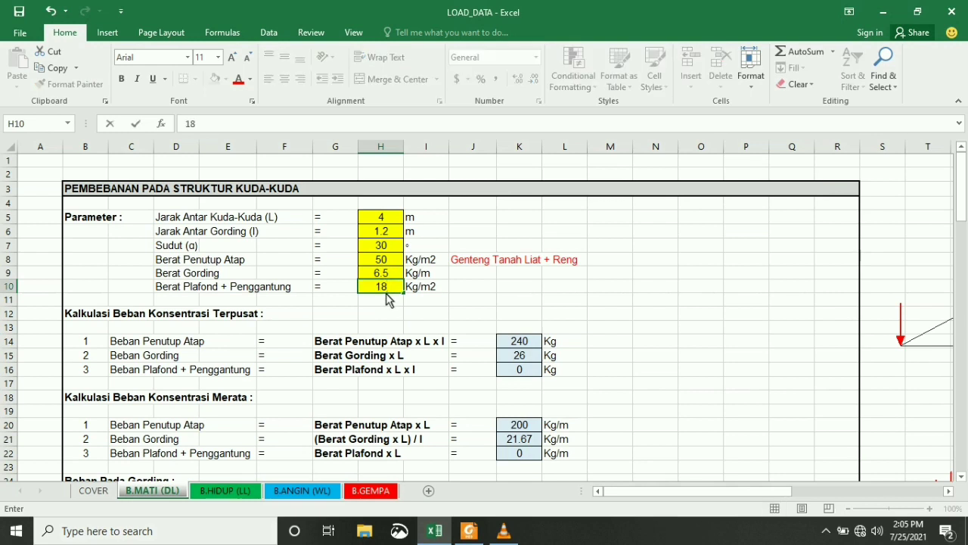
key(BackSpace)
key(BackSpace)
click(643, 272)
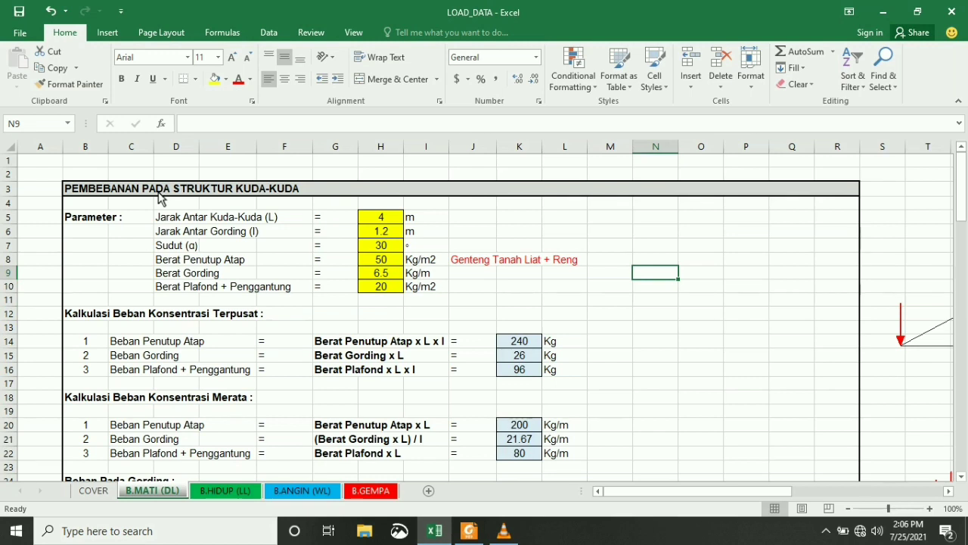
Examine the Kalkulasi Beban Konsentrasi Terpusat formulas for the roof covering, purlin, and ceiling with hanger loads
click(86, 316)
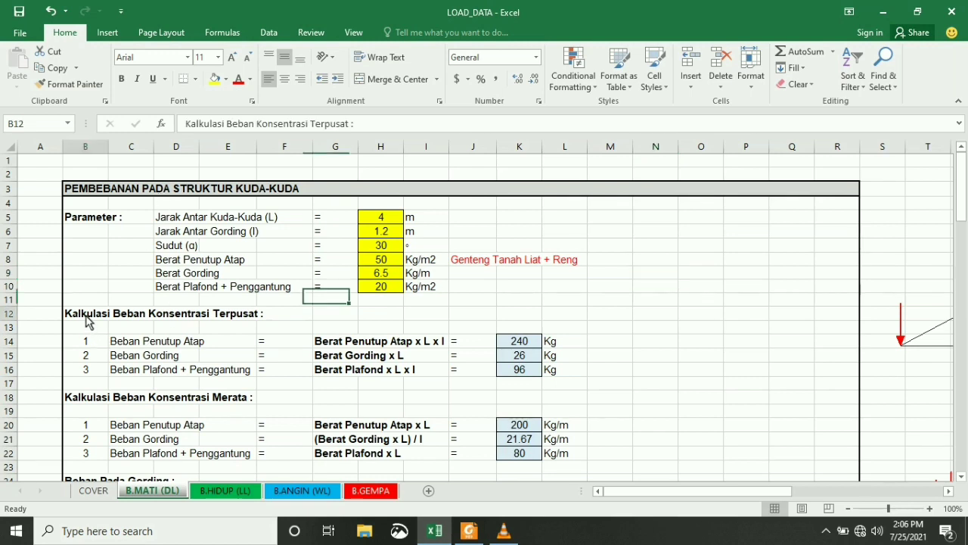
click(93, 399)
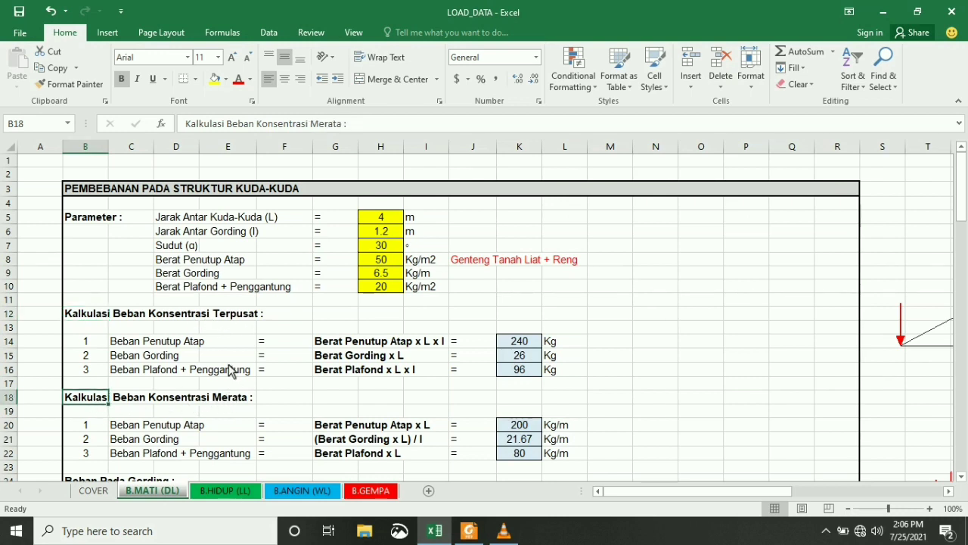
click(84, 316)
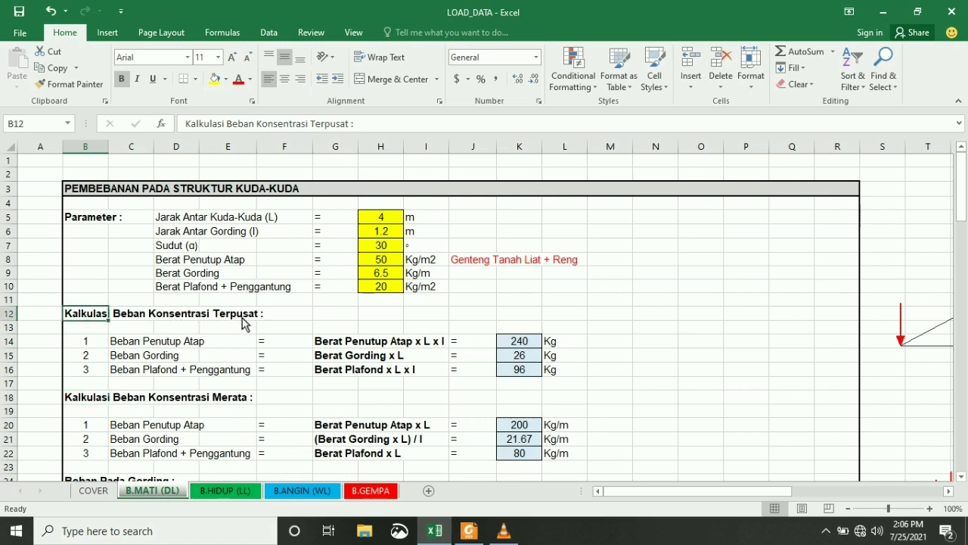
click(132, 349)
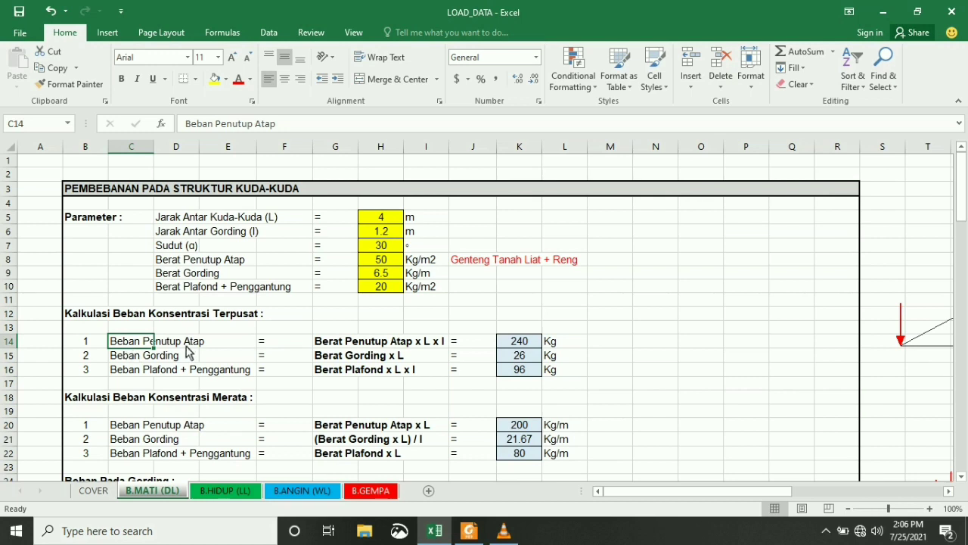
click(339, 344)
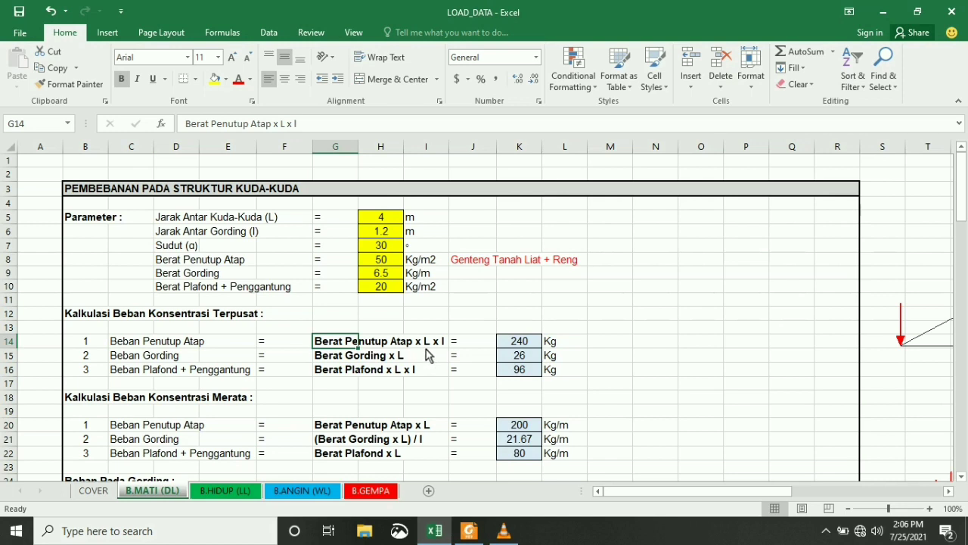
click(515, 348)
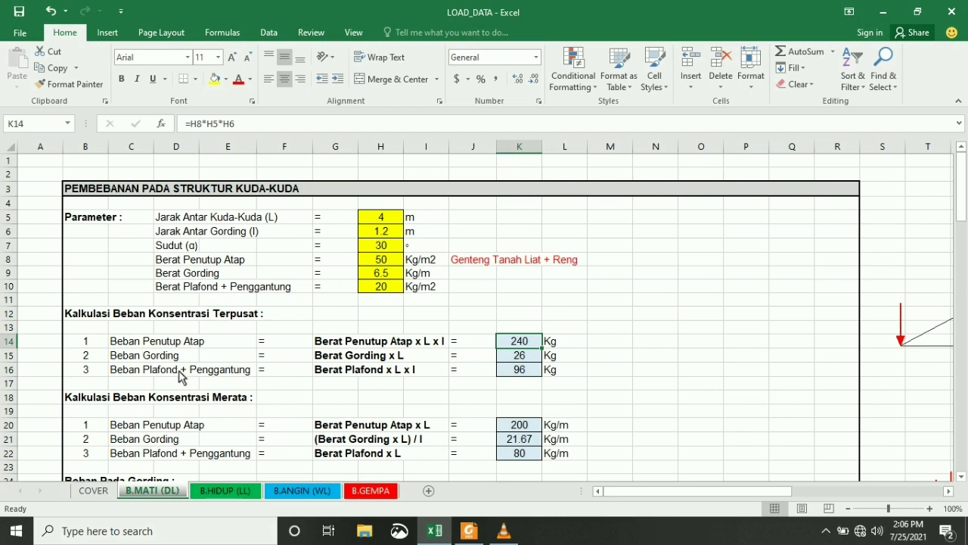
click(500, 357)
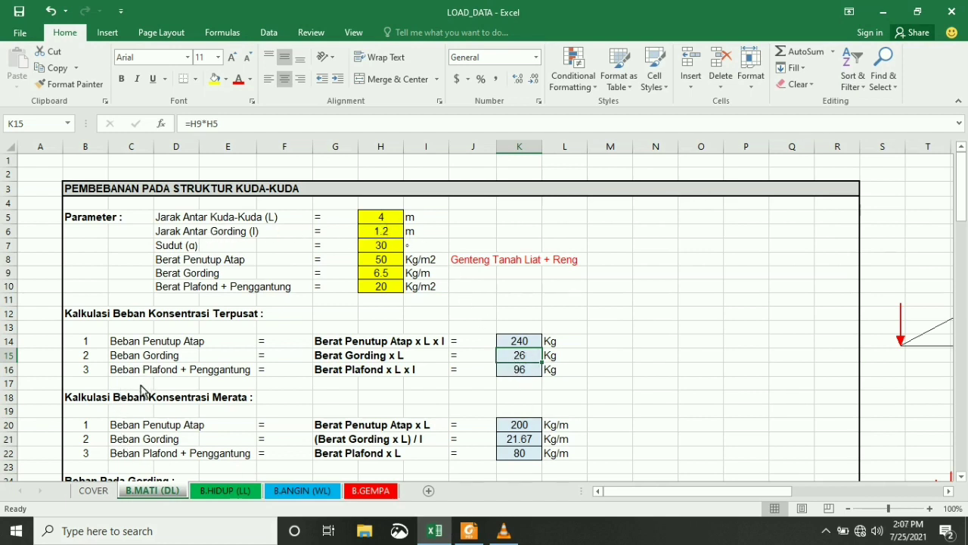
click(538, 371)
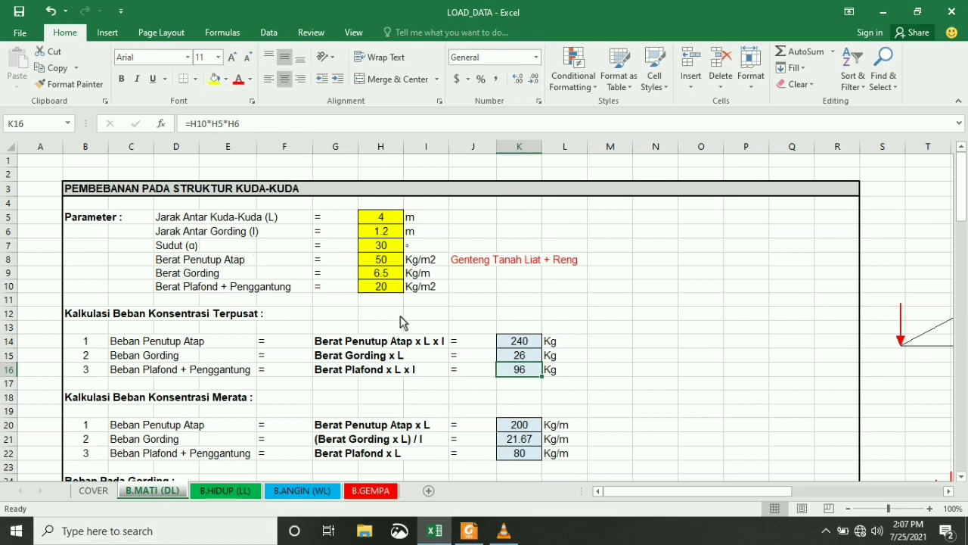
Examine the truss diagram of concentrated point loads beside the Kalkulasi Beban Konsentrasi Terpusat table
click(625, 345)
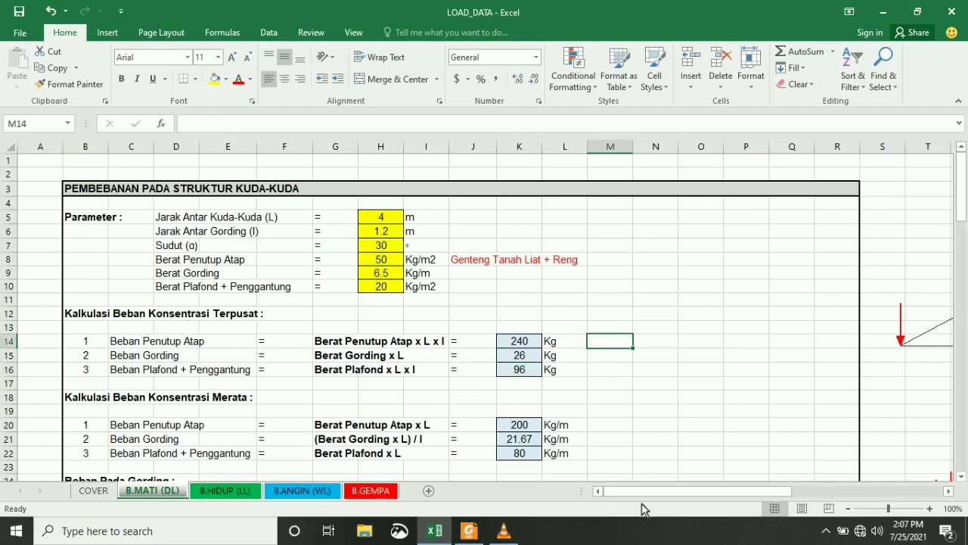
drag(654, 490, 764, 490)
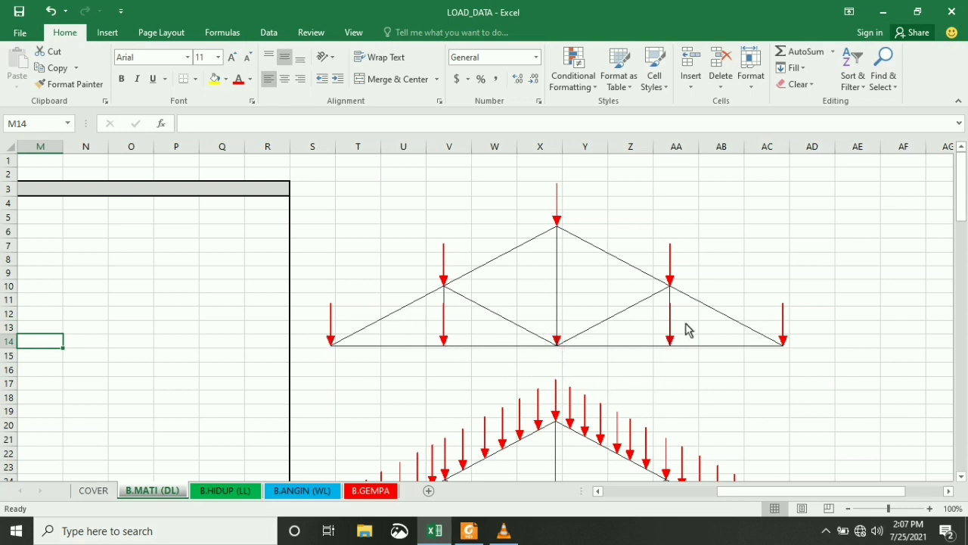
drag(817, 491, 703, 491)
Examine the Kalkulasi Beban Konsentrasi Merata formulas for the roof covering, purlin, and ceiling with hanger loads
scroll(201, 335, down, 1)
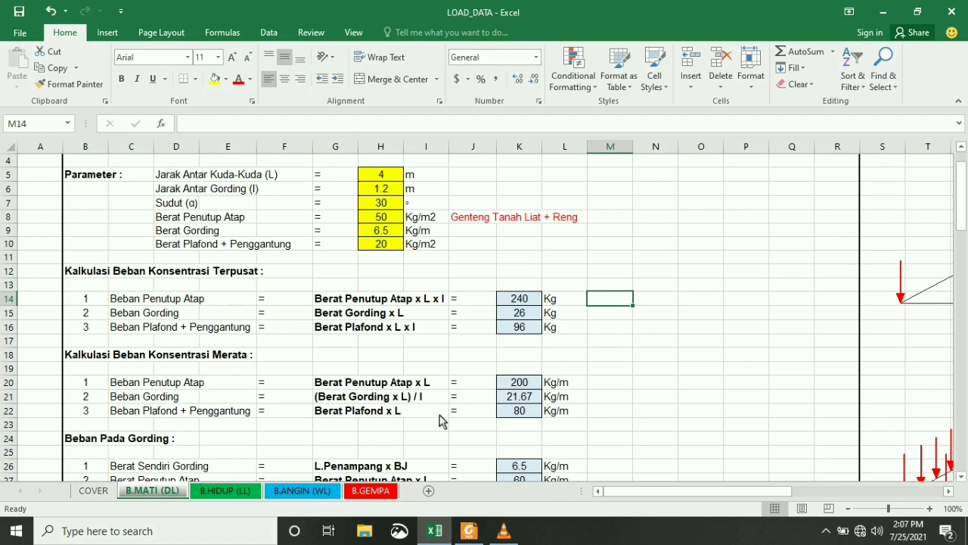
click(531, 384)
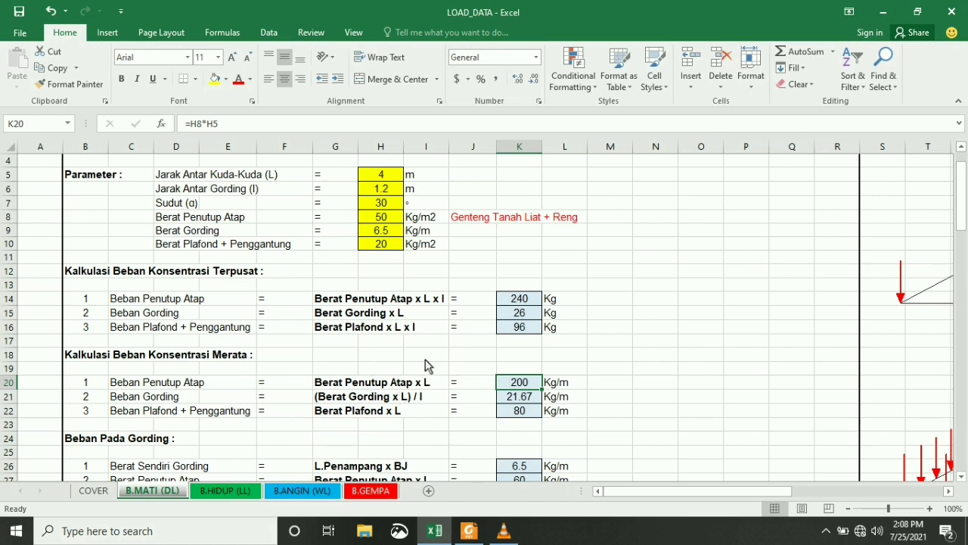
click(520, 401)
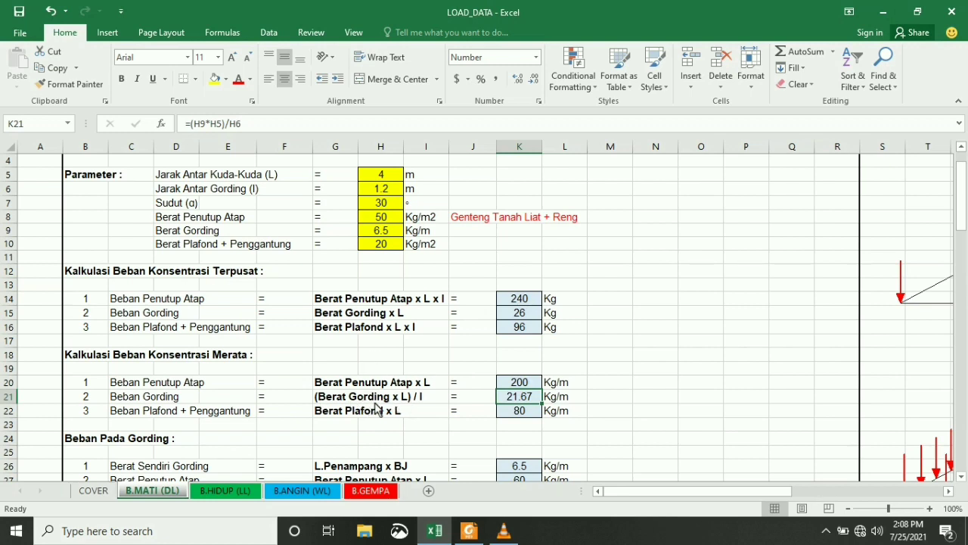
click(596, 401)
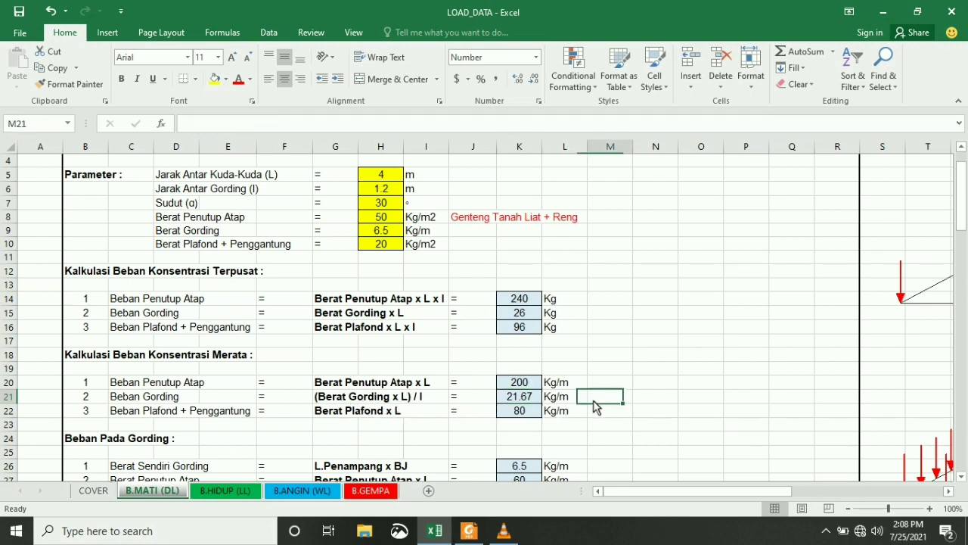
click(561, 400)
click(526, 399)
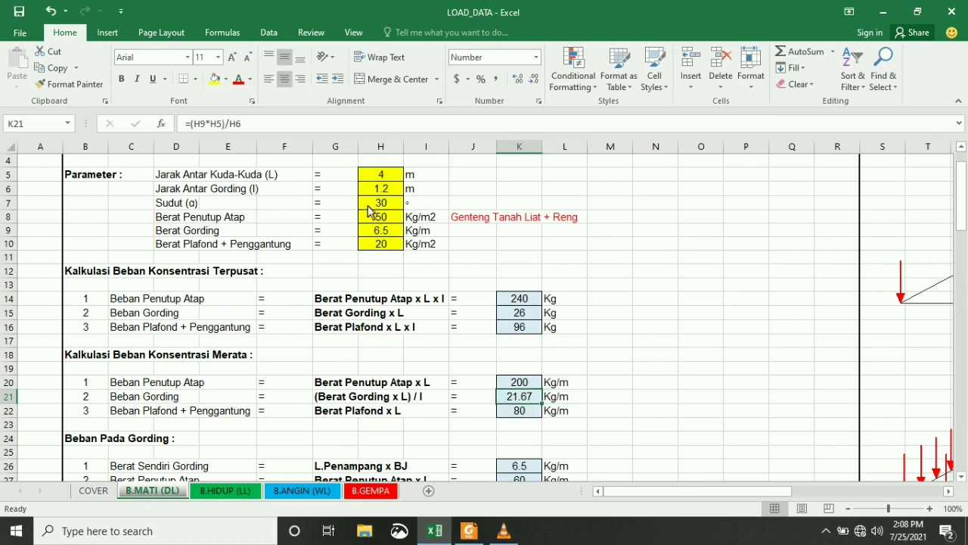
click(132, 415)
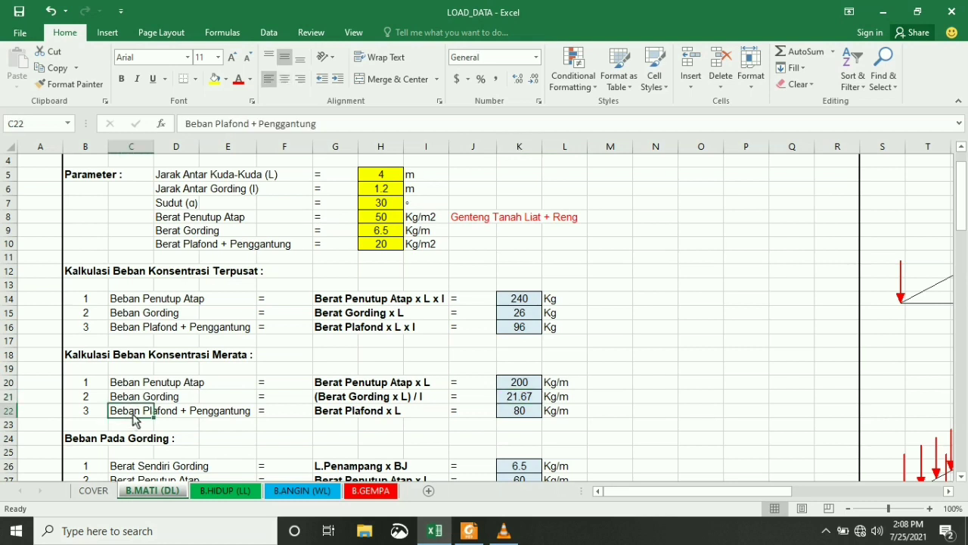
click(516, 416)
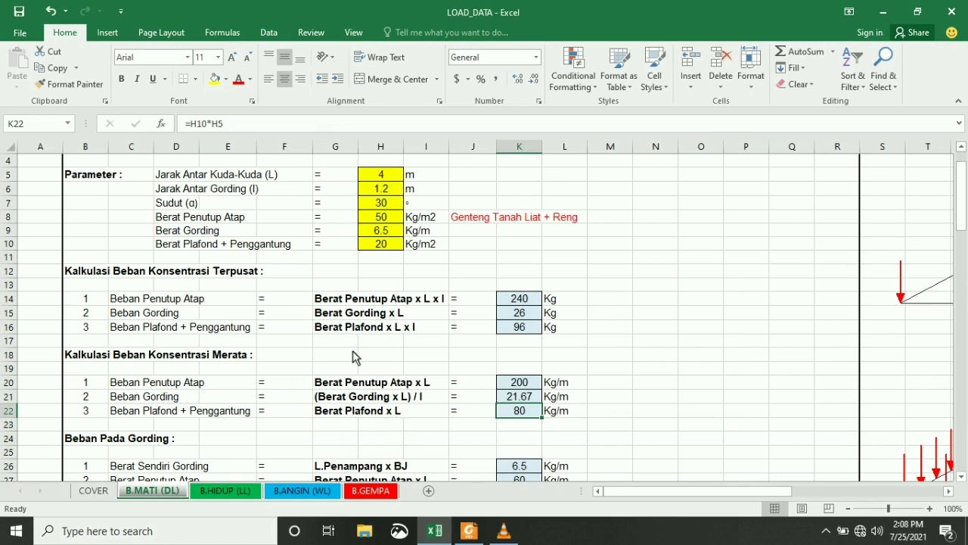
click(636, 344)
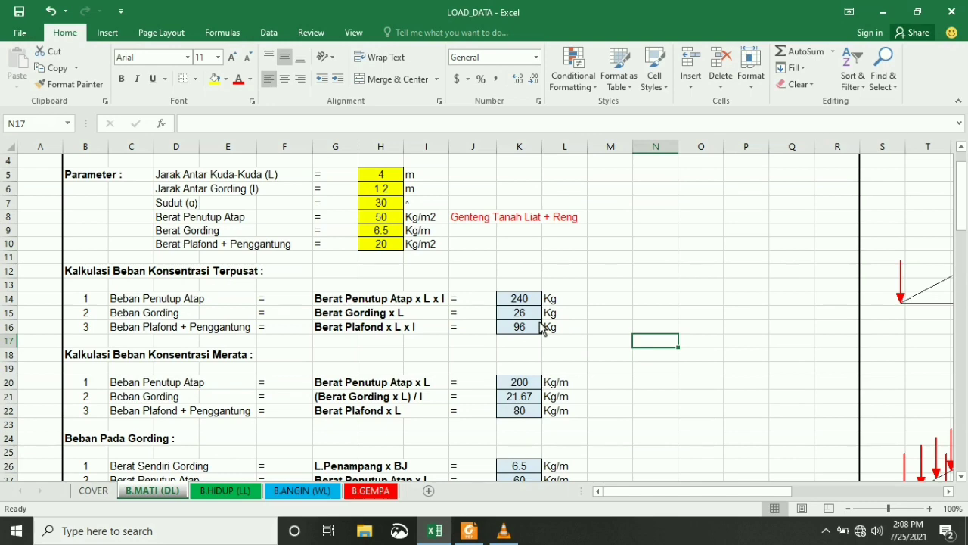
Compare the roof covering weight and the concentrated and distributed load calculations with the two truss load diagrams
scroll(541, 327, up, 1)
scroll(542, 327, down, 1)
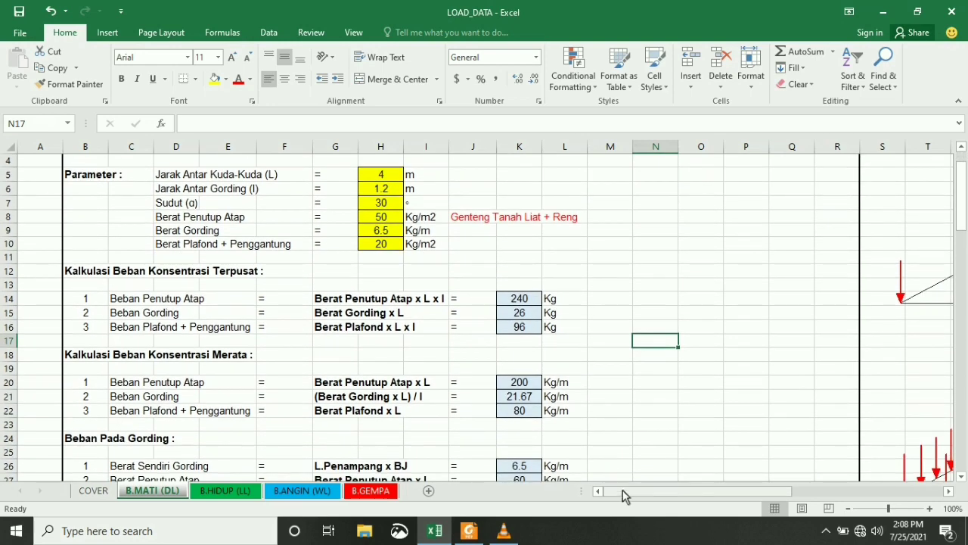
drag(623, 492, 685, 493)
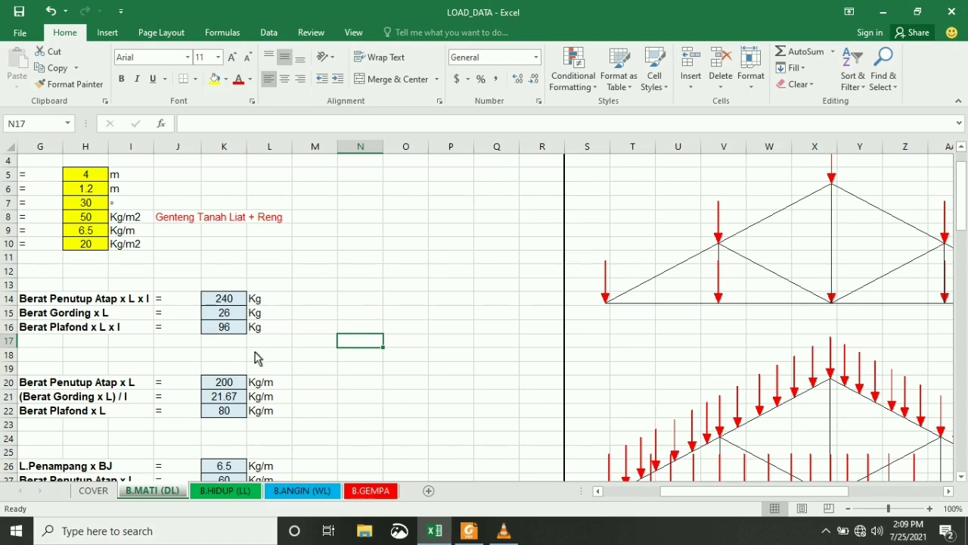
drag(724, 497, 676, 497)
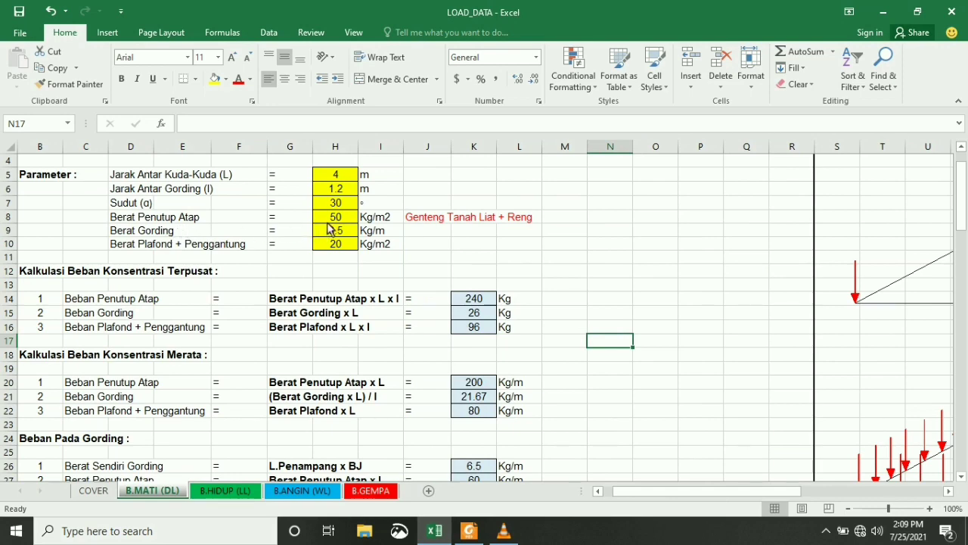
click(330, 221)
drag(683, 492, 699, 489)
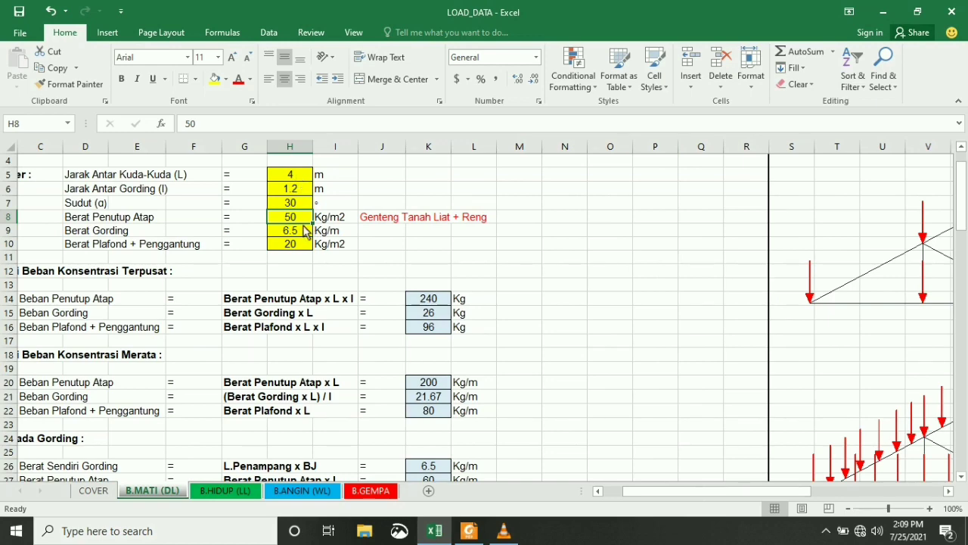
drag(661, 492, 718, 491)
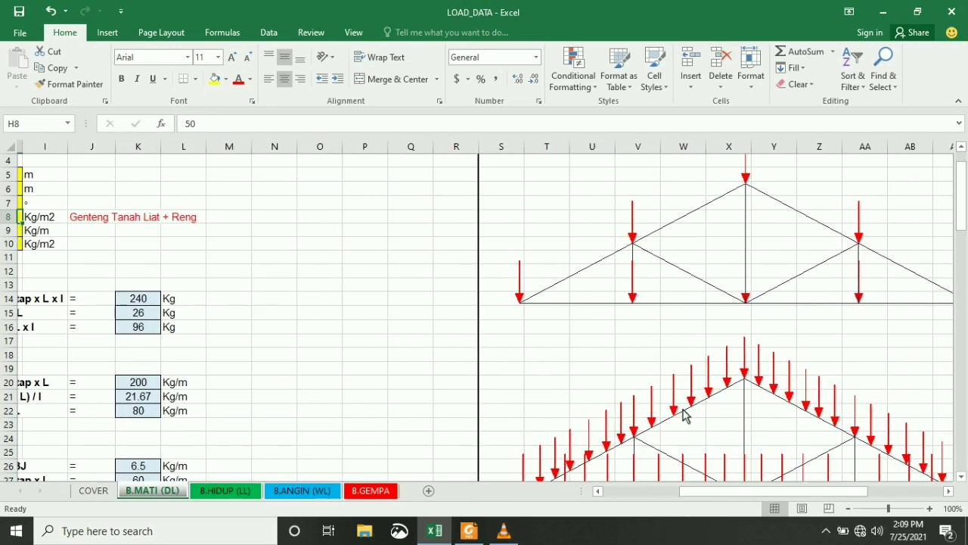
scroll(540, 433, down, 2)
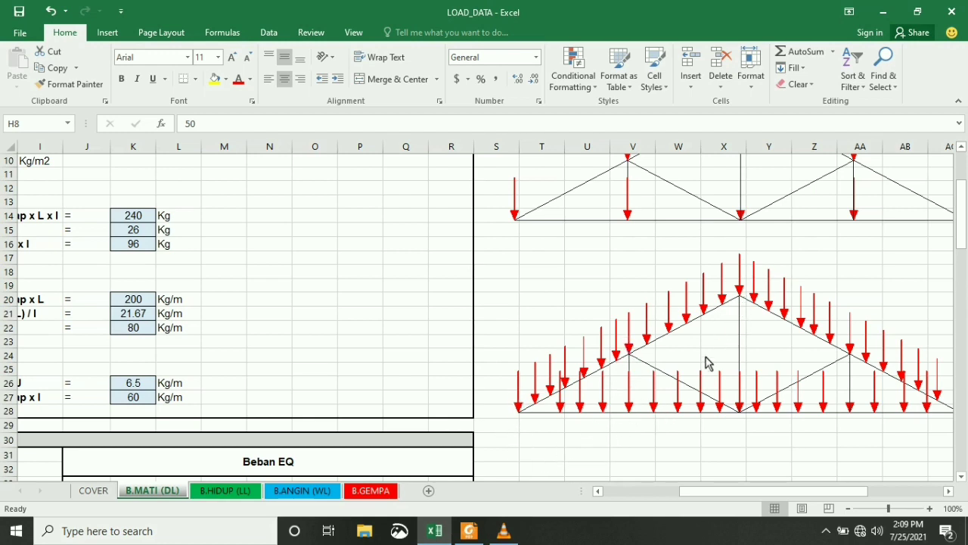
drag(752, 491, 674, 491)
scroll(511, 406, up, 1)
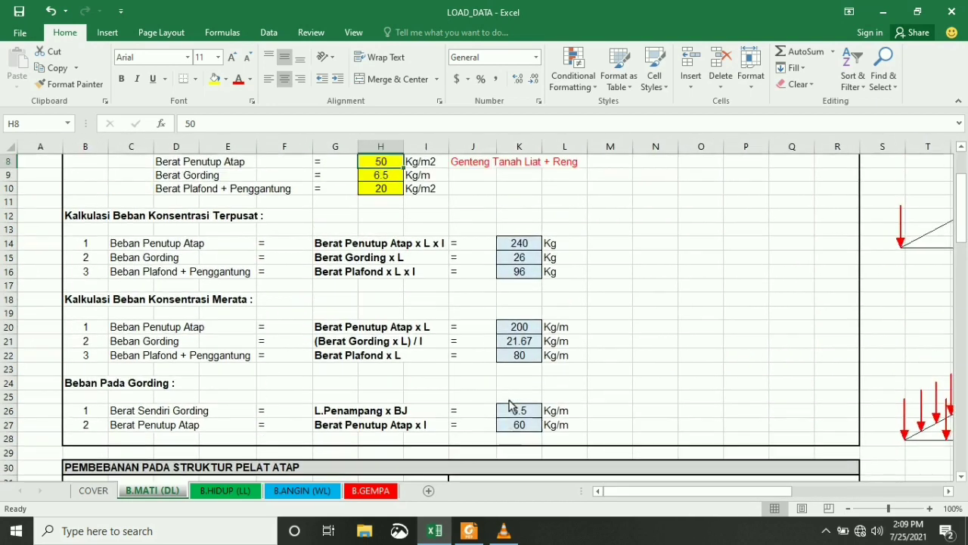
scroll(511, 406, up, 1)
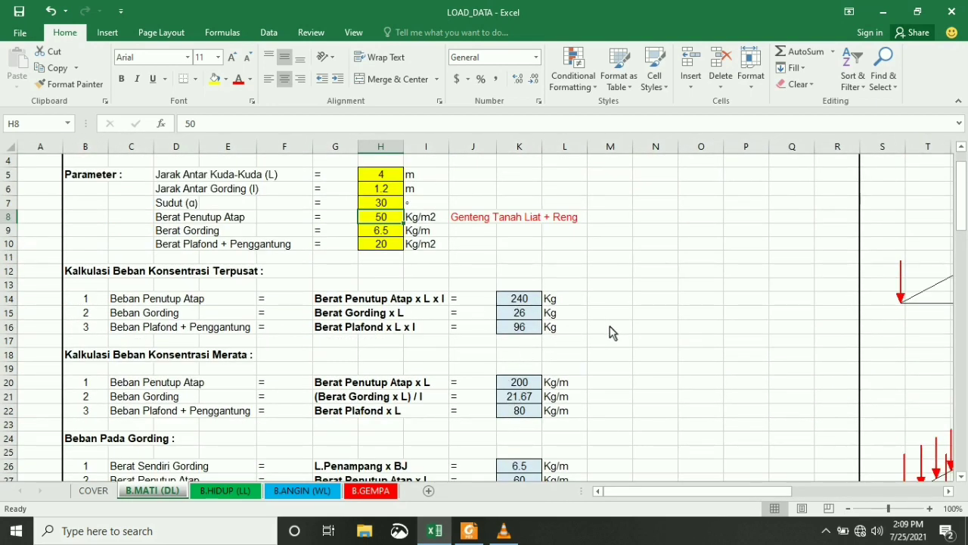
Examine the Beban Pada Gording formulas for the purlin self-weight and the roof covering weight against the parameters
scroll(598, 331, down, 1)
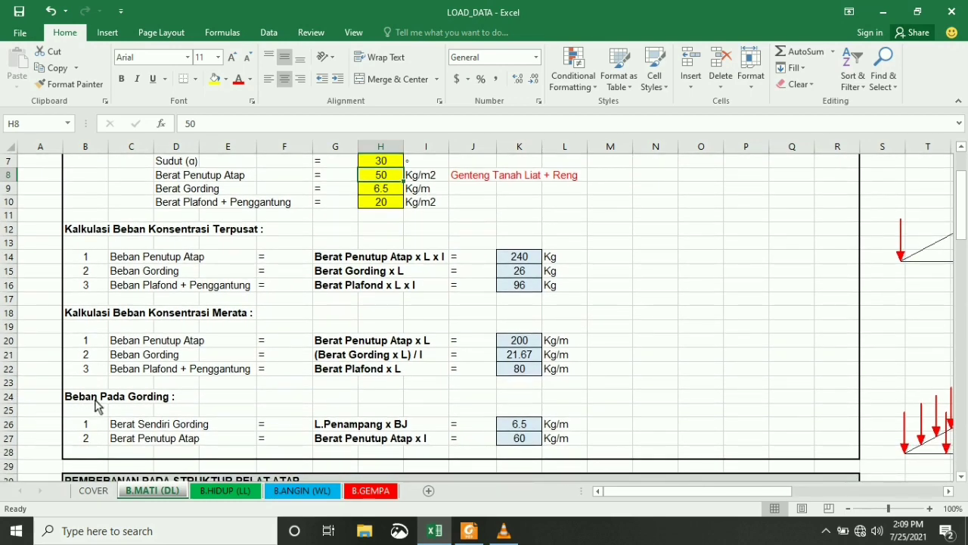
click(125, 428)
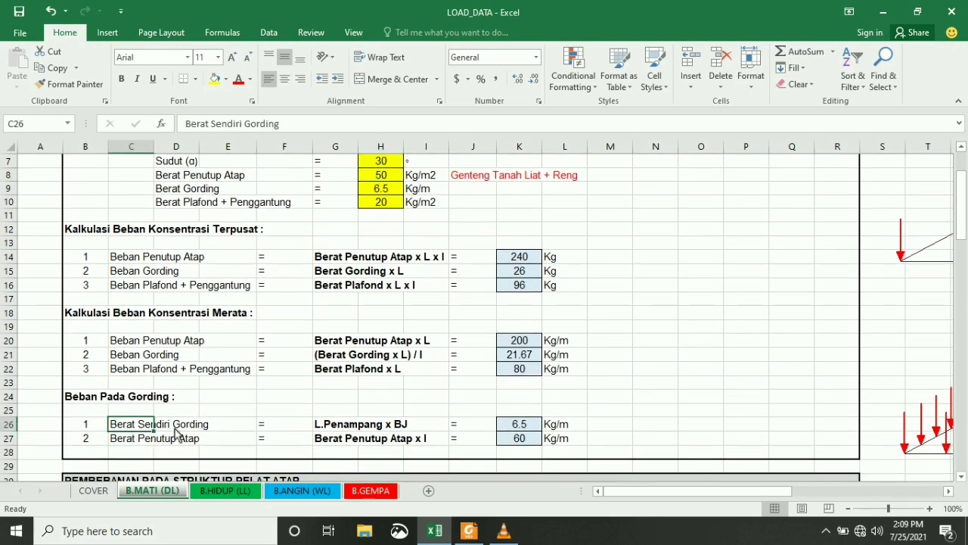
click(342, 425)
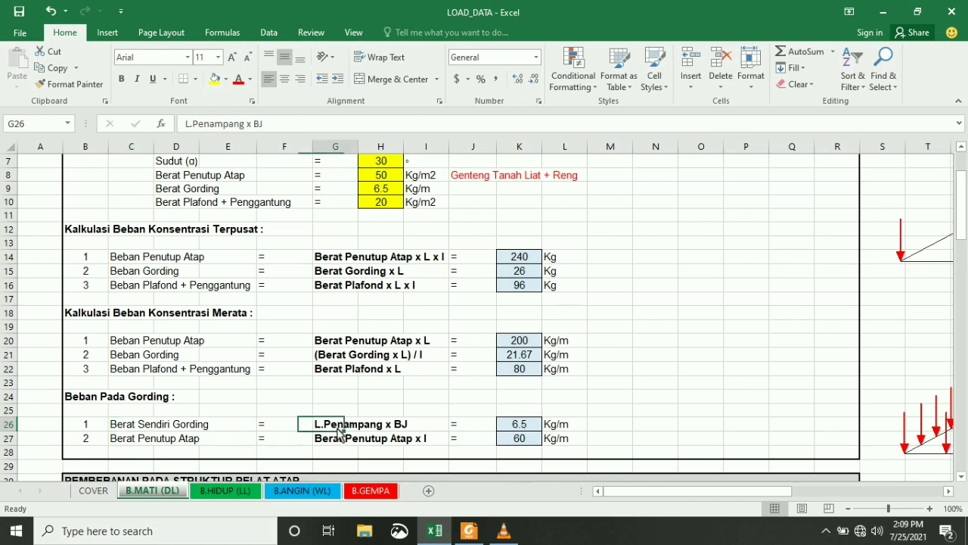
click(507, 428)
click(331, 428)
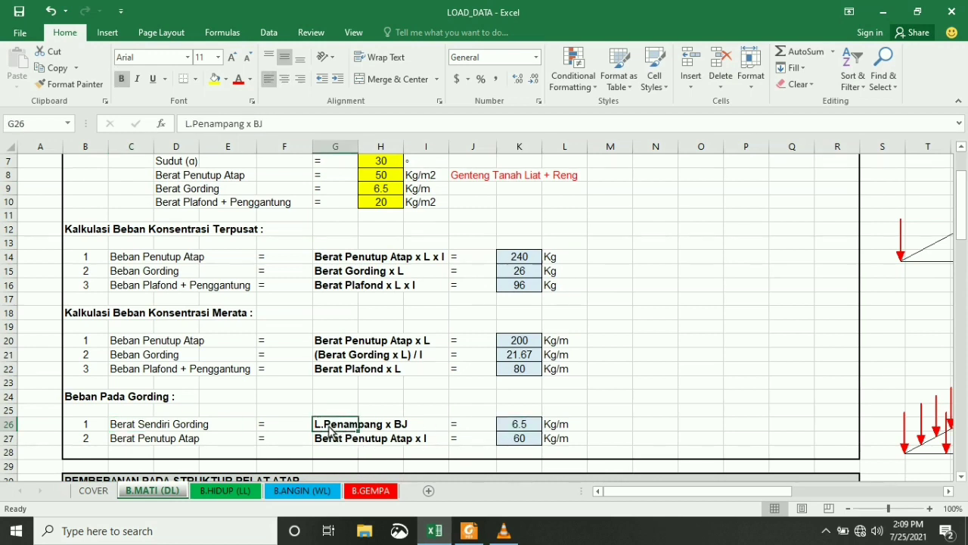
click(514, 428)
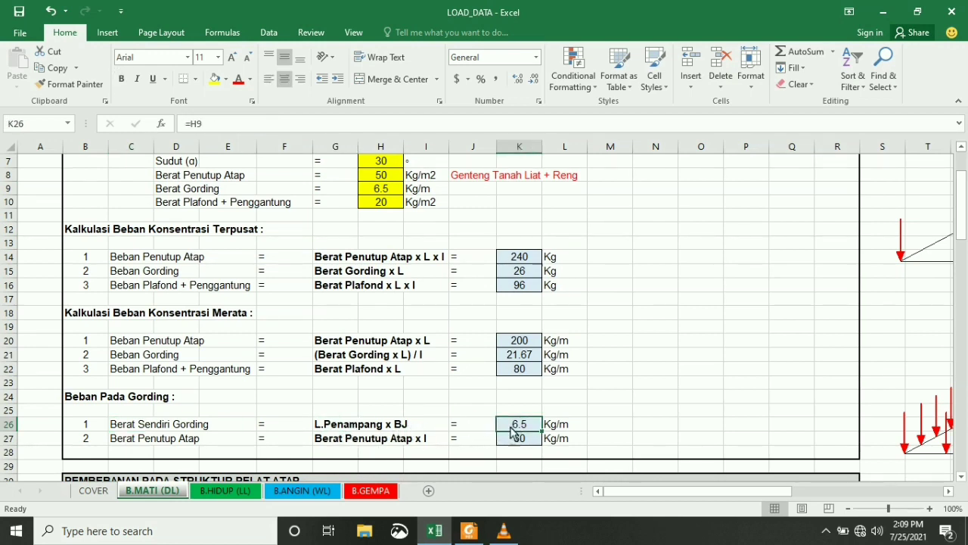
click(119, 441)
click(340, 443)
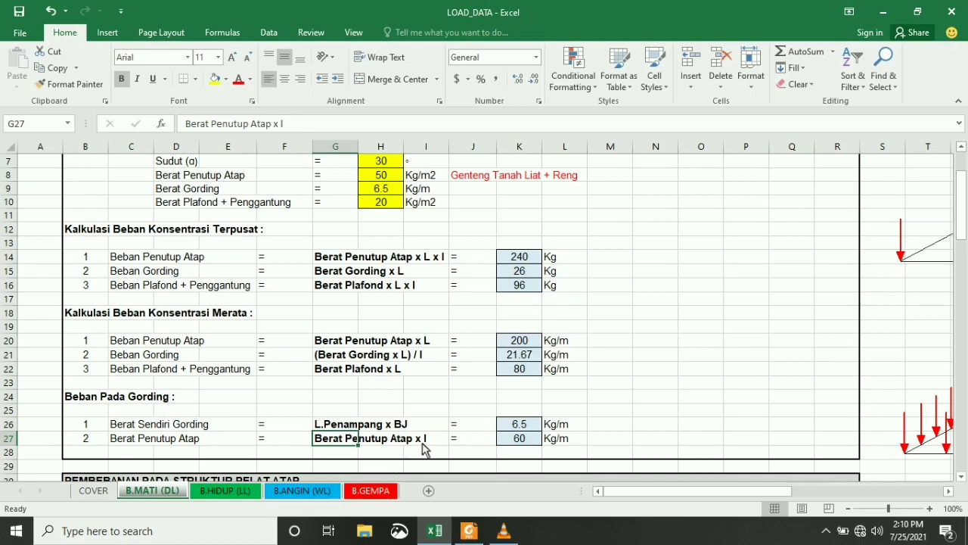
scroll(424, 445, up, 1)
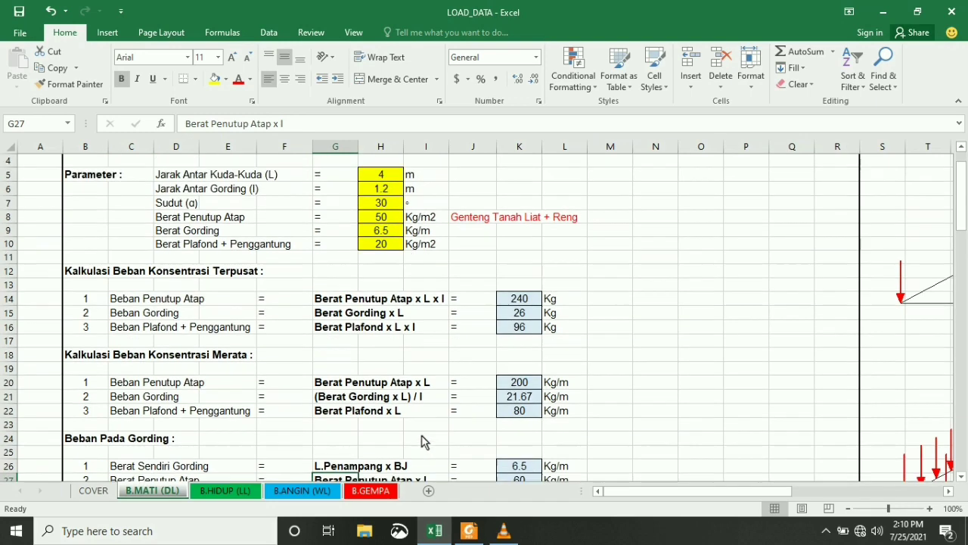
scroll(423, 445, down, 1)
click(511, 445)
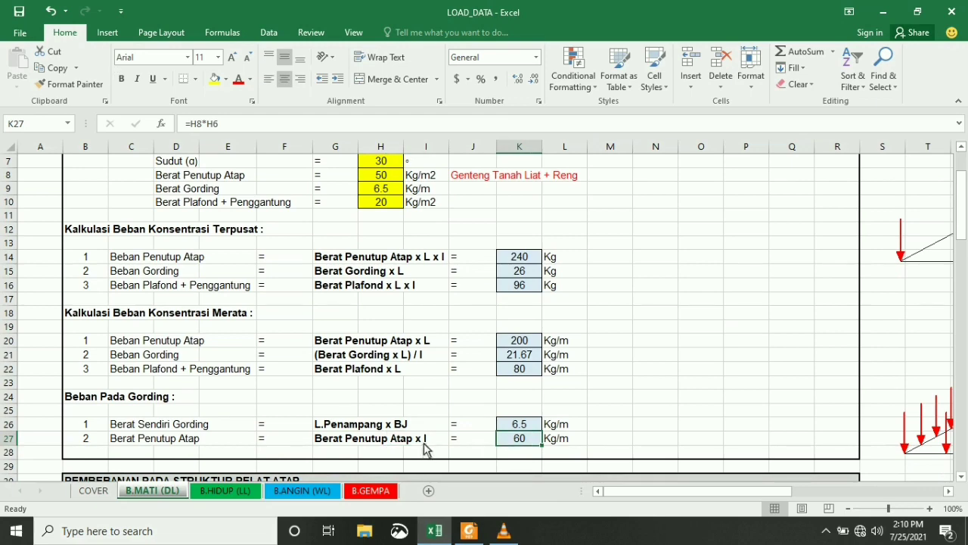
scroll(415, 403, up, 1)
scroll(348, 318, down, 1)
scroll(359, 394, down, 1)
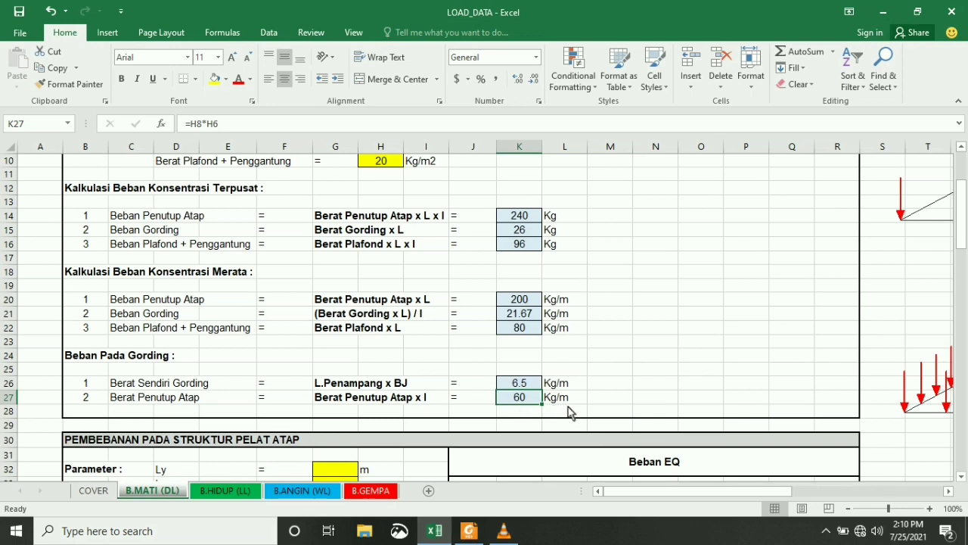
scroll(566, 403, up, 2)
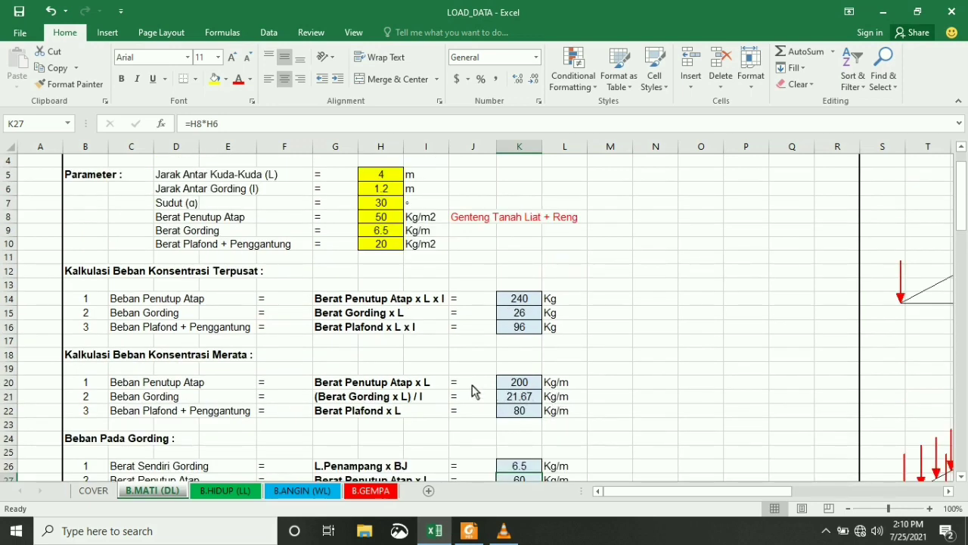
scroll(474, 390, down, 1)
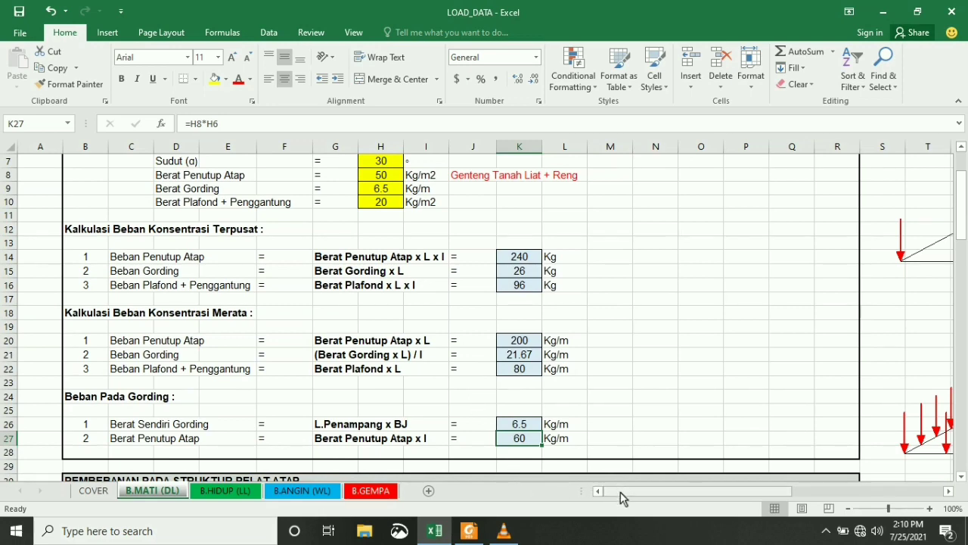
Review the point-load and distributed-load truss diagrams again alongside the parameters and all three load calculation blocks
drag(620, 491, 683, 492)
scroll(523, 416, up, 1)
scroll(524, 416, down, 1)
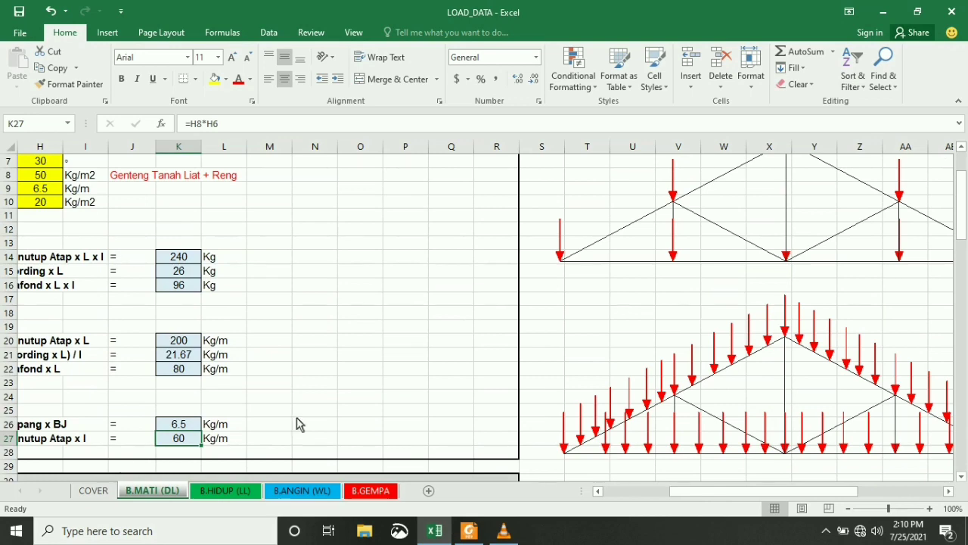
scroll(520, 380, up, 1)
scroll(498, 341, down, 1)
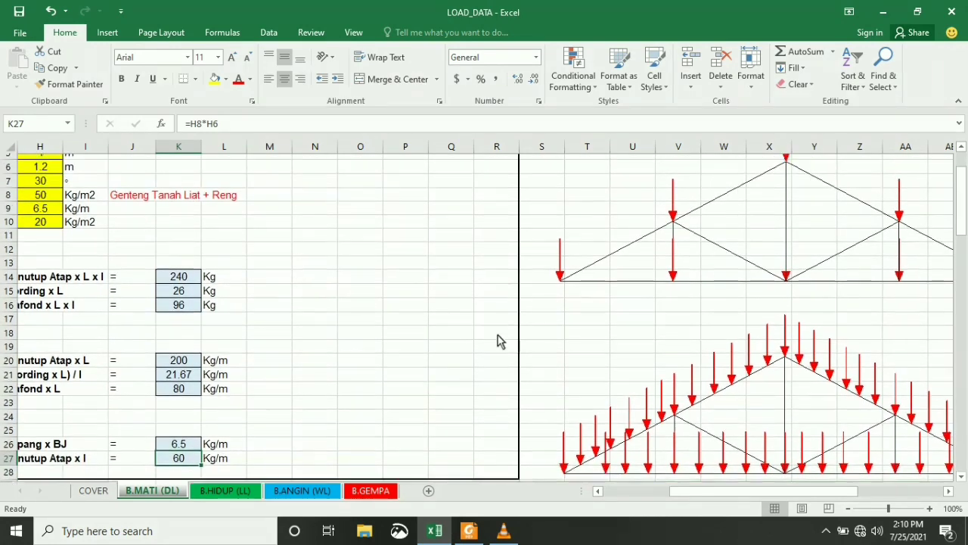
scroll(498, 341, up, 1)
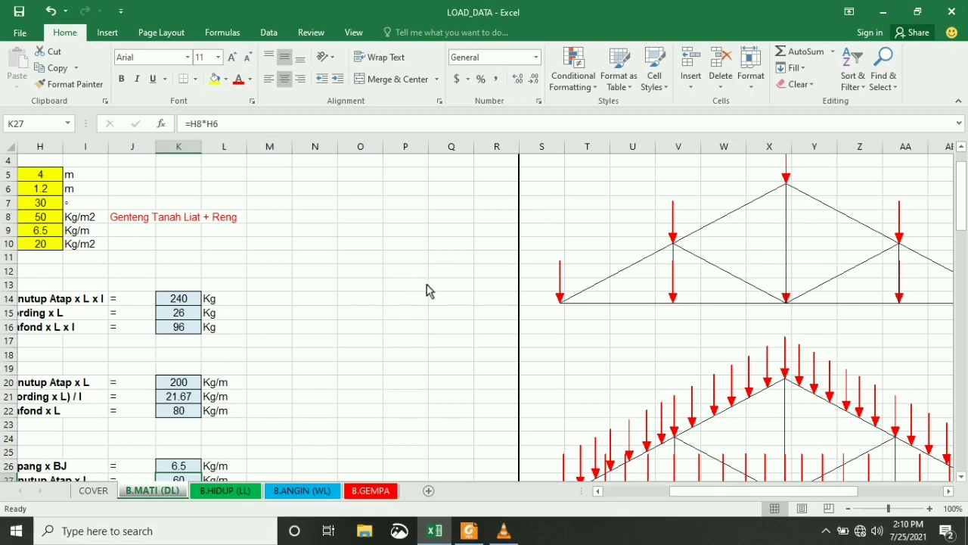
scroll(361, 233, down, 2)
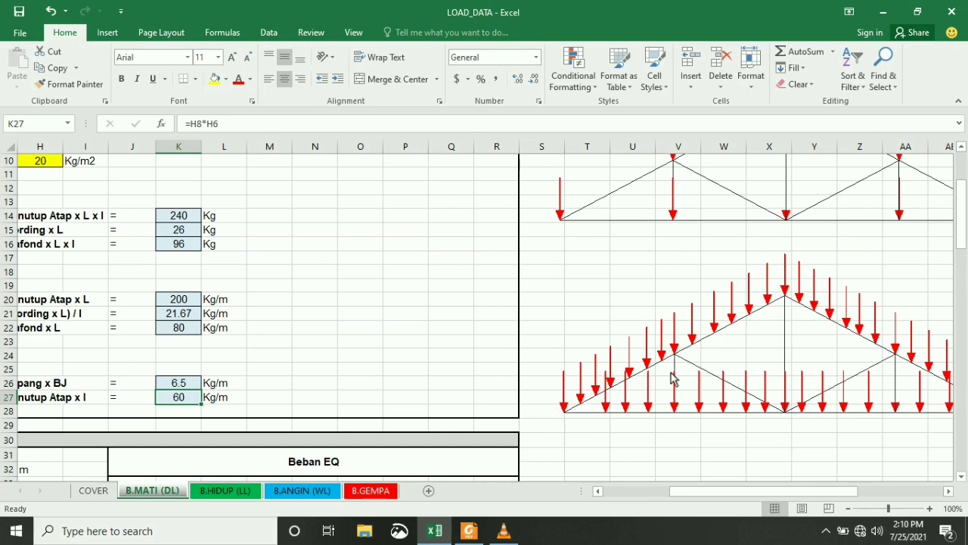
drag(735, 495, 664, 495)
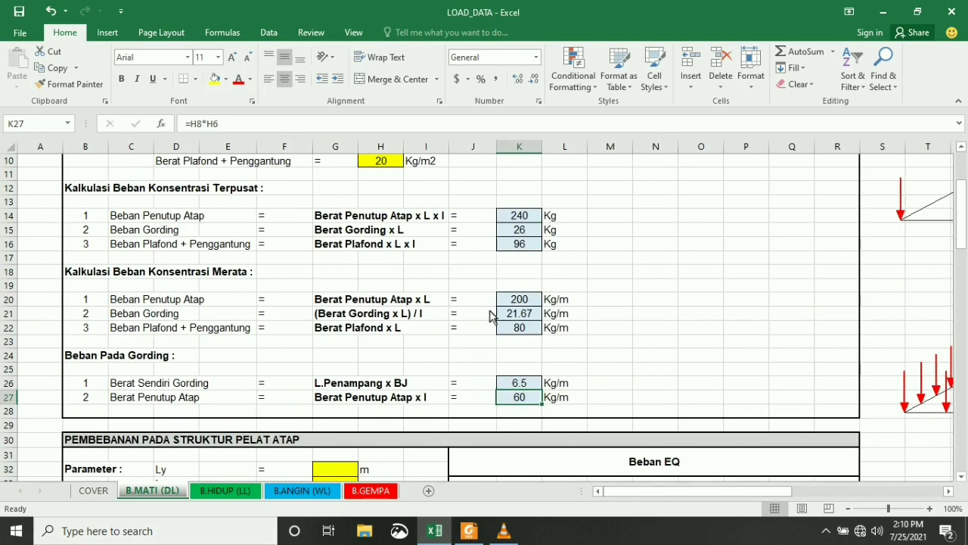
scroll(534, 303, up, 2)
scroll(394, 298, up, 1)
scroll(394, 299, down, 2)
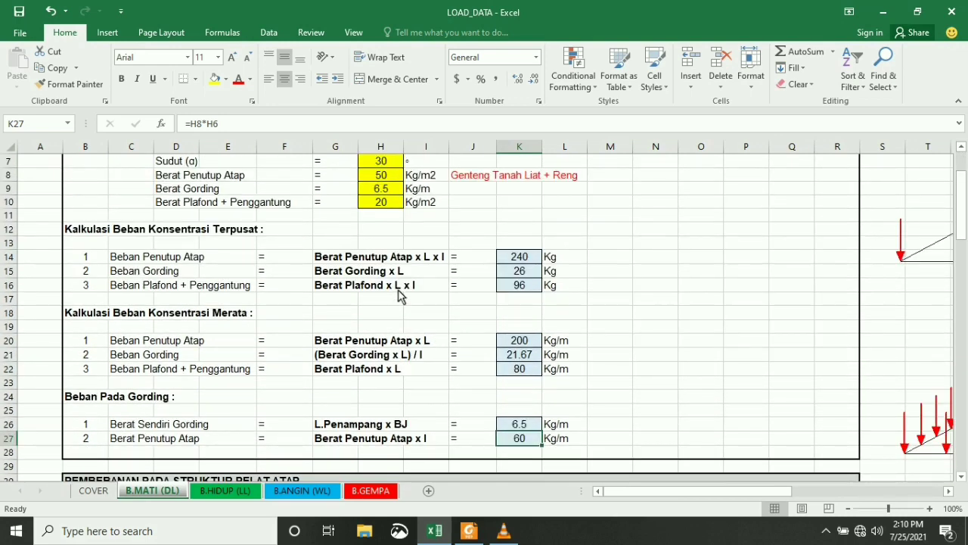
In the Pembebanan Pada Struktur Pelat Atap parameters, set Ly to 6 m and Lx to 4 m
scroll(409, 286, up, 2)
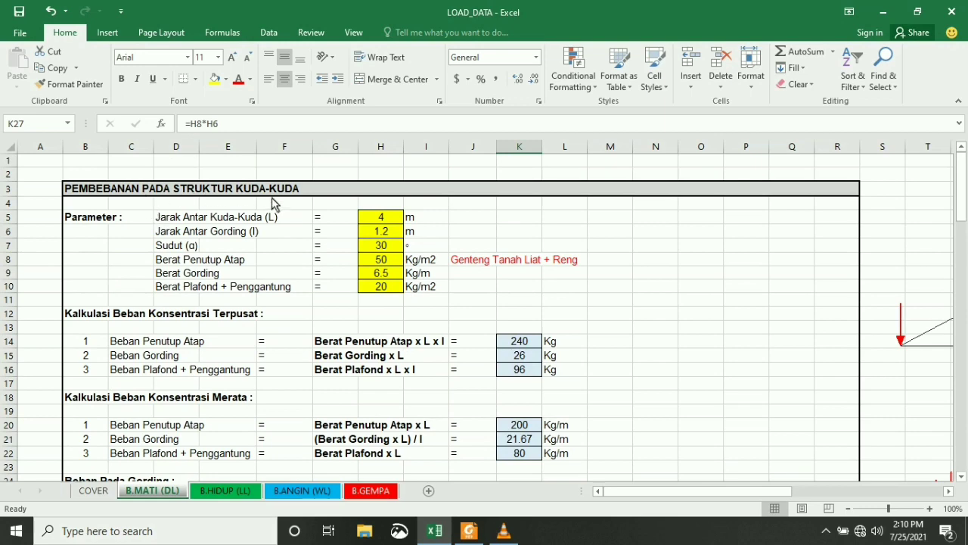
scroll(276, 204, down, 4)
scroll(276, 204, down, 4)
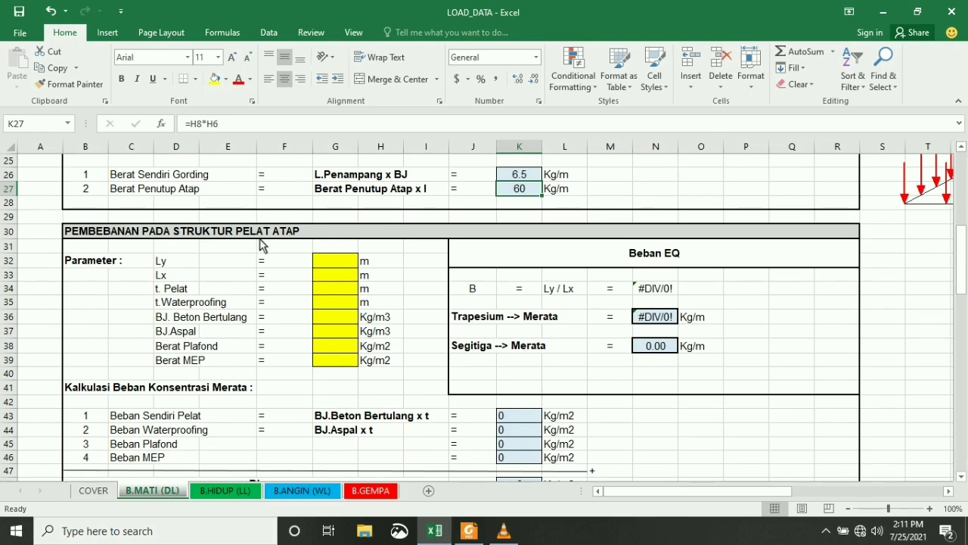
scroll(260, 244, down, 1)
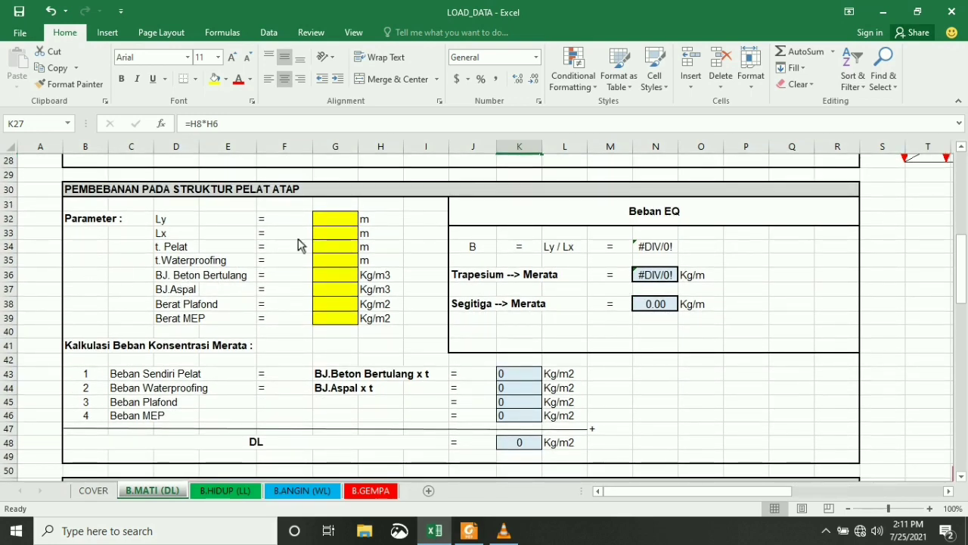
click(330, 223)
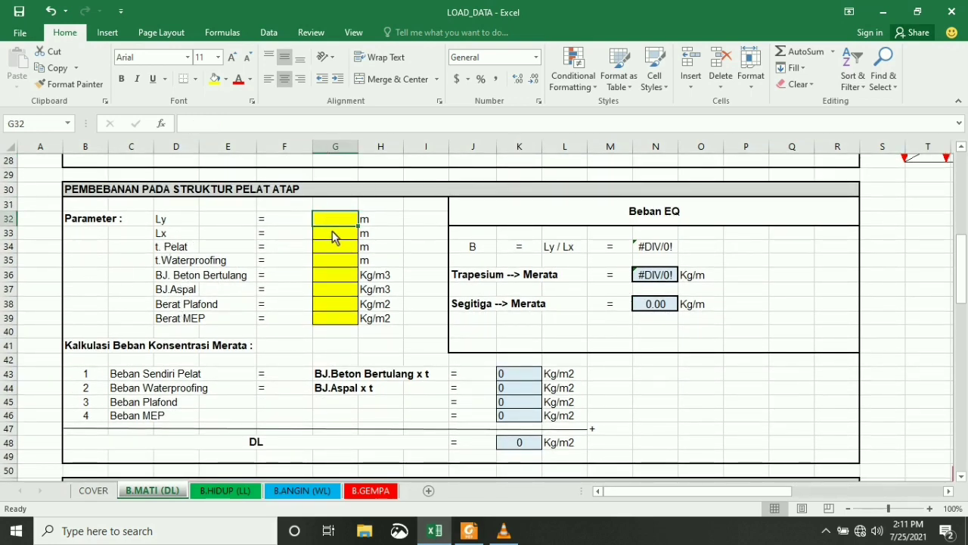
text(6)
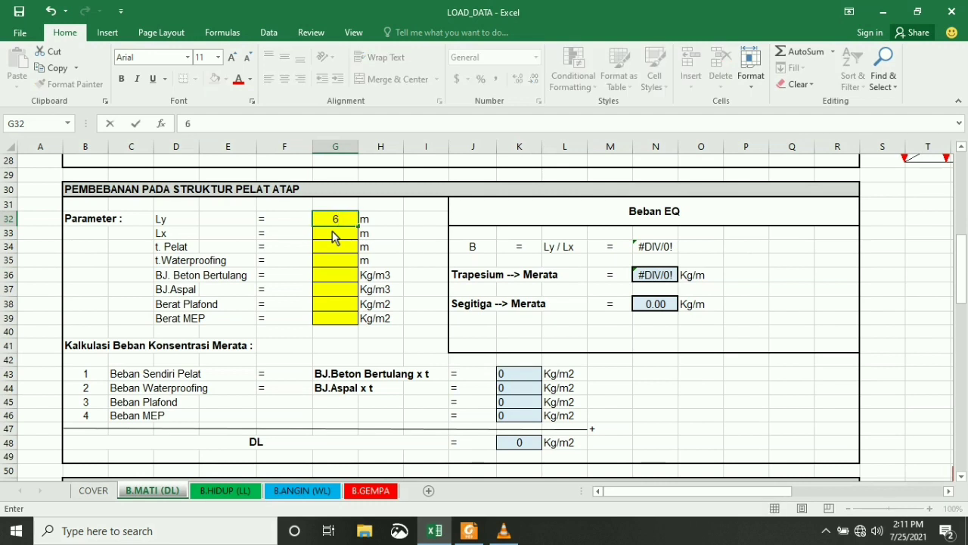
key(Return)
text(4)
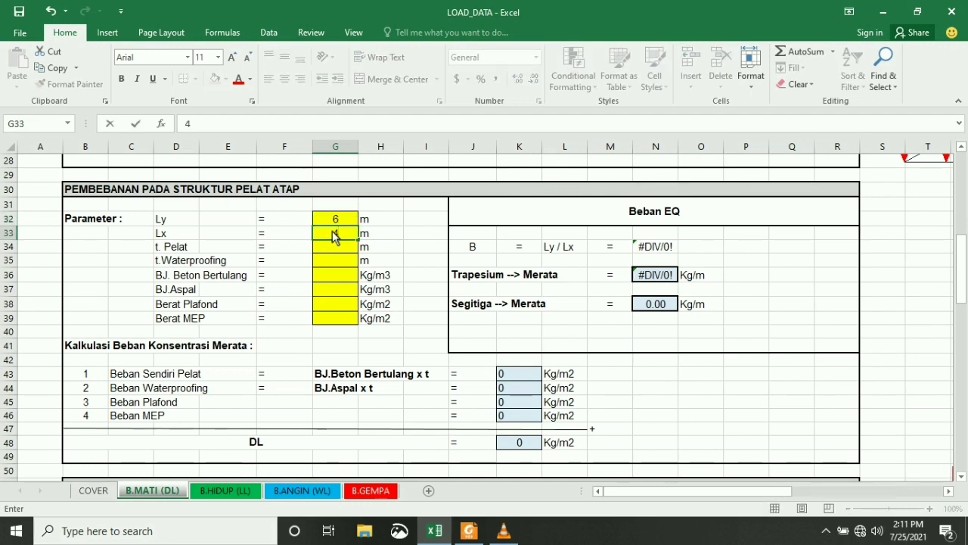
key(Return)
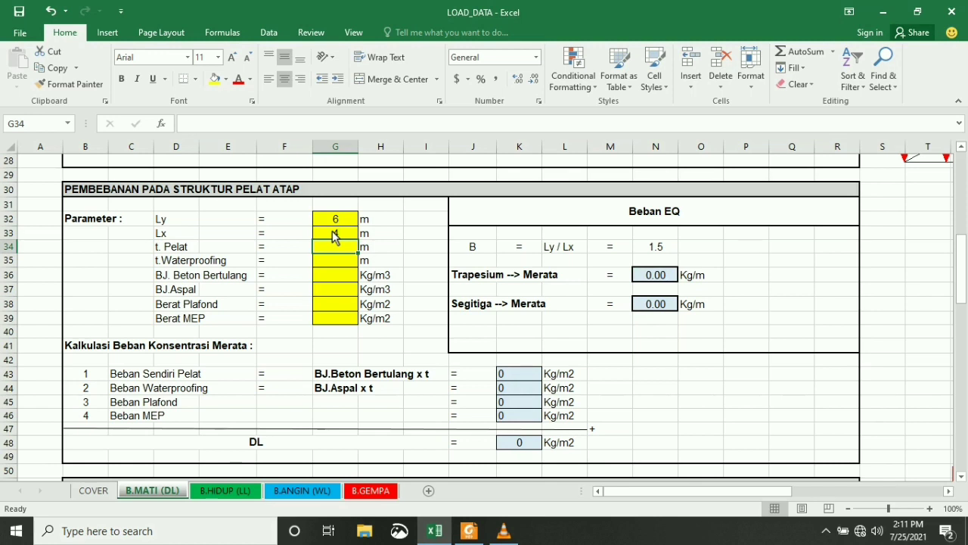
Set the roof slab thickness t. Pelat to 0.1 m and t.Waterproofing to 0.01 m
text(0.1)
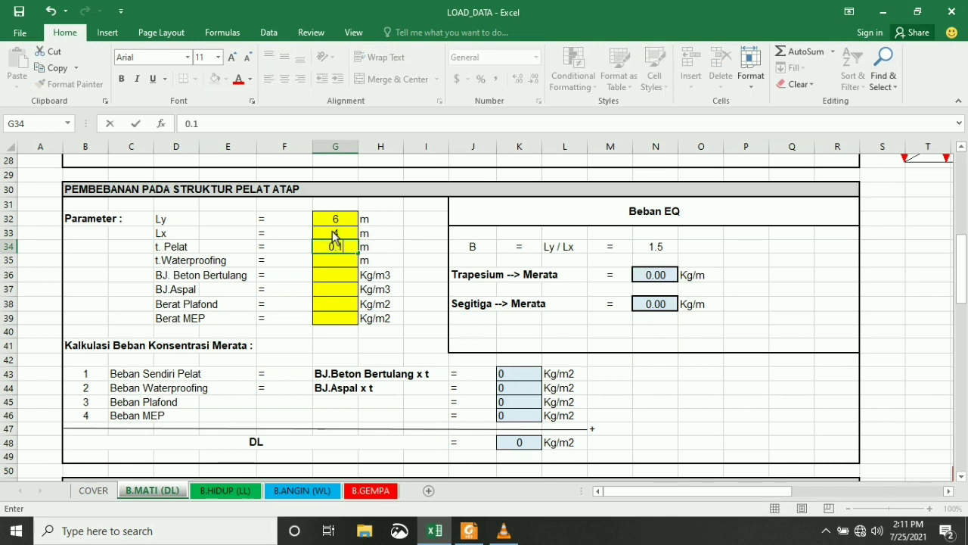
key(Return)
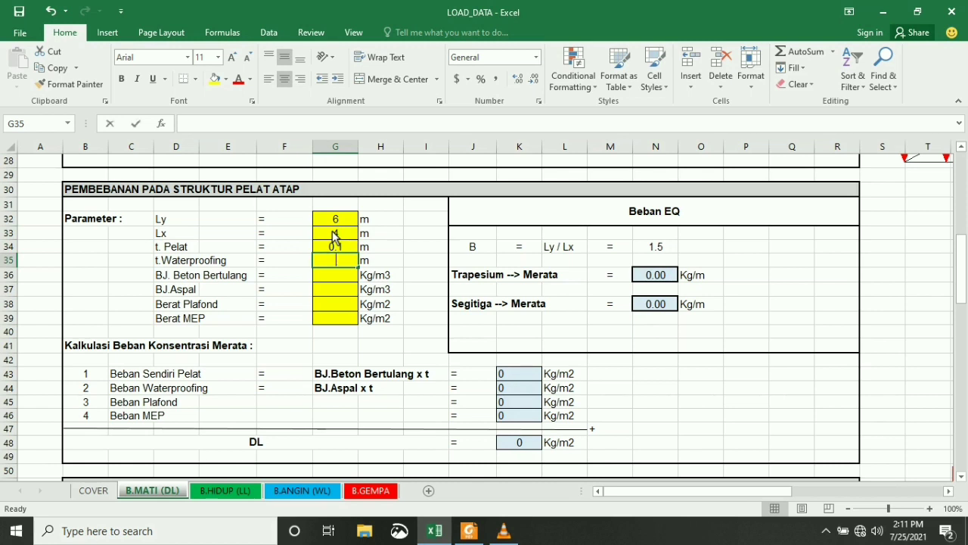
text(0.01)
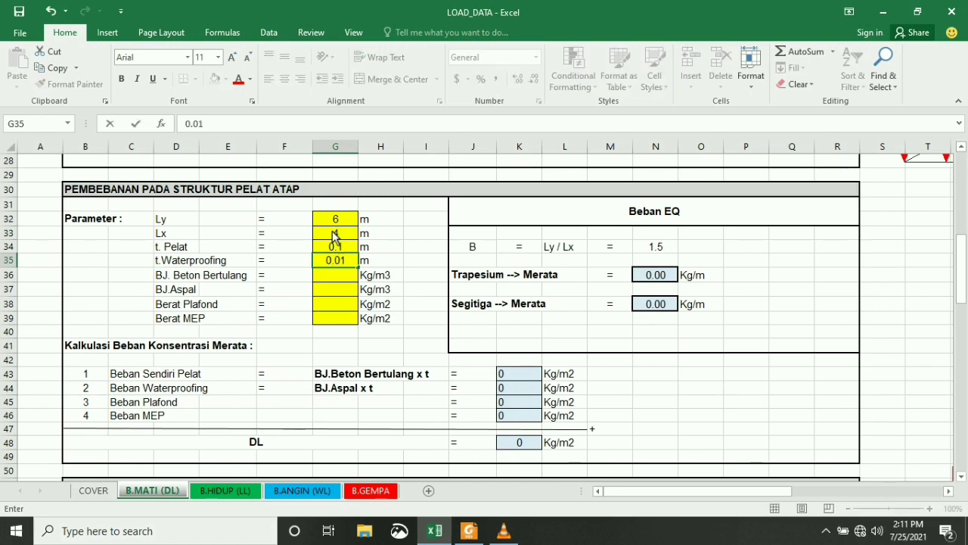
key(Return)
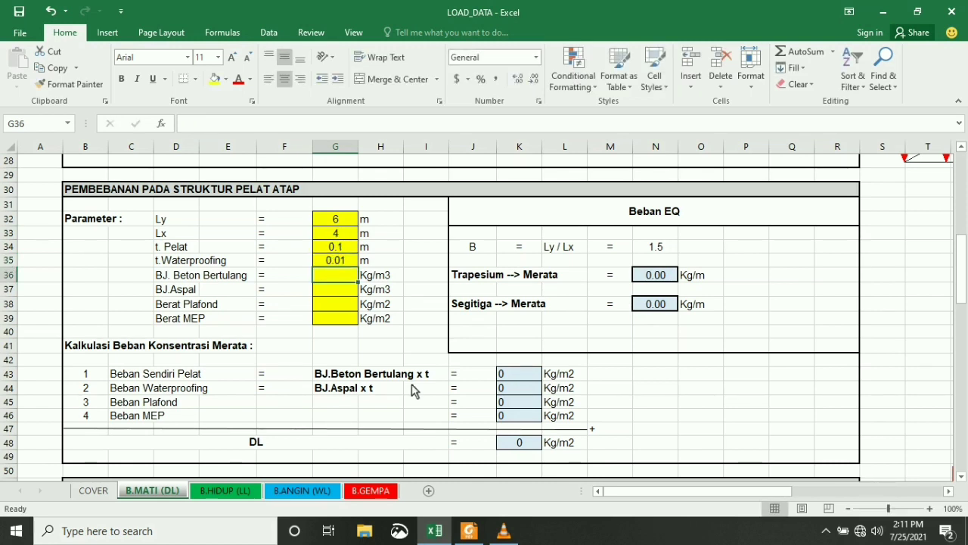
Look up Beton bertulang in Tabel 1 of PPPURG_1987.pdf in Foxit Reader, then in Excel set BJ. Beton Bertulang to 2400 and BJ.Aspal to 1400 kg/m3
click(469, 531)
scroll(560, 384, up, 10)
scroll(569, 379, up, 5)
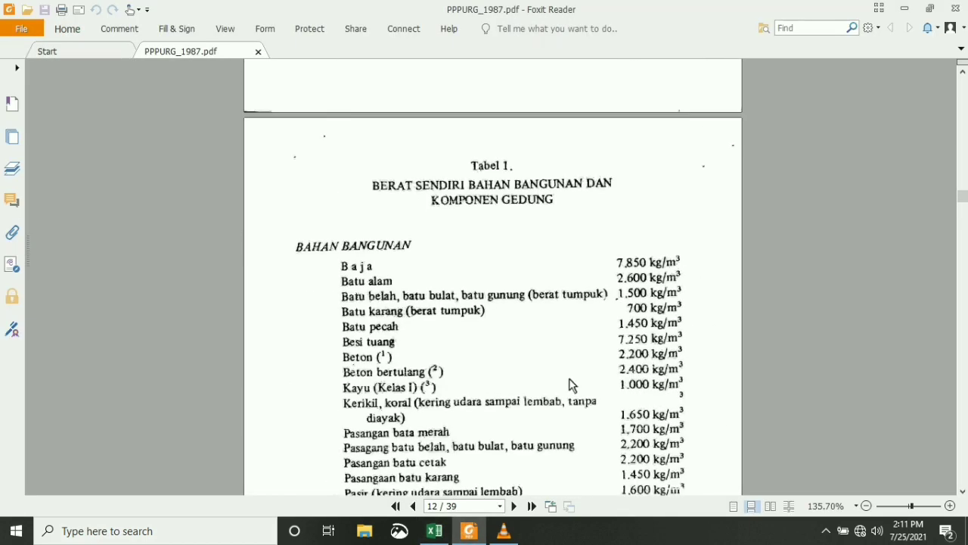
scroll(350, 283, down, 2)
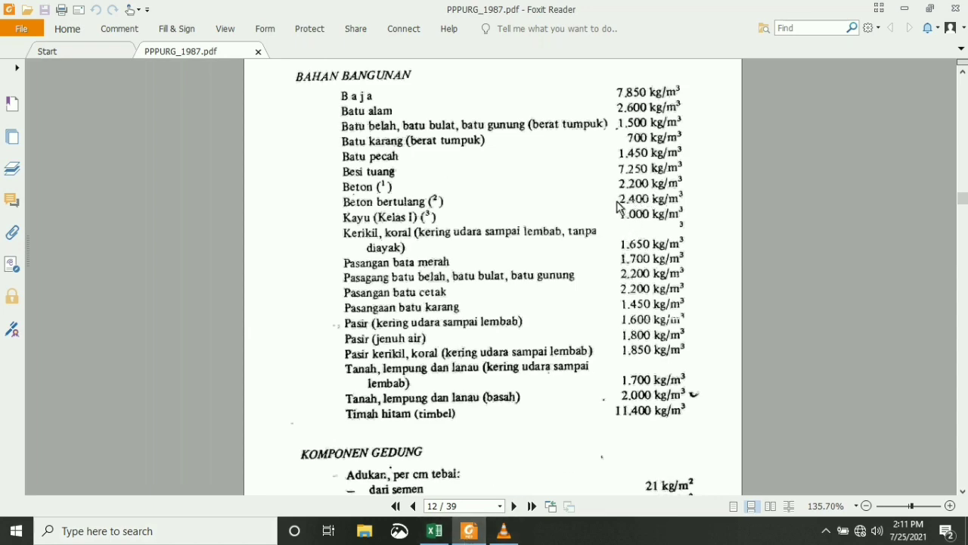
click(432, 533)
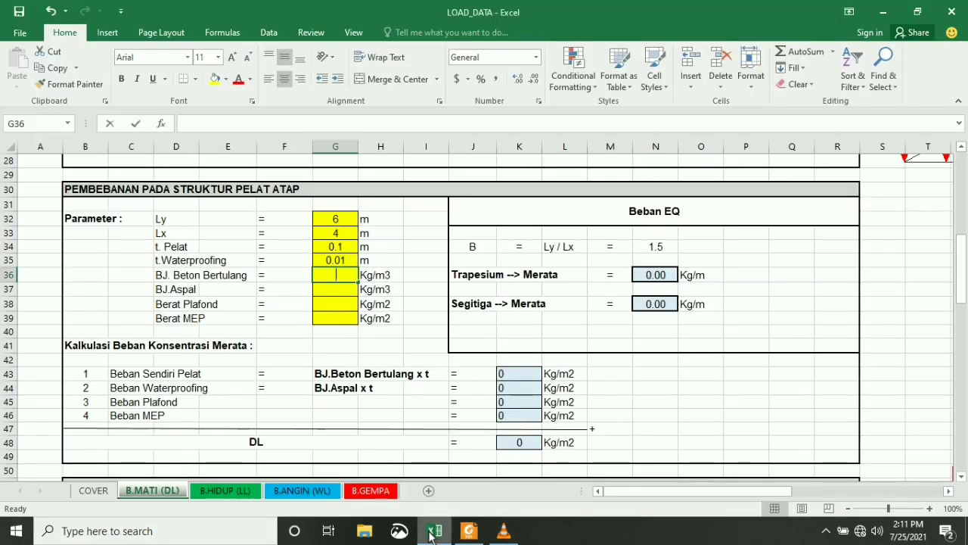
text(2400)
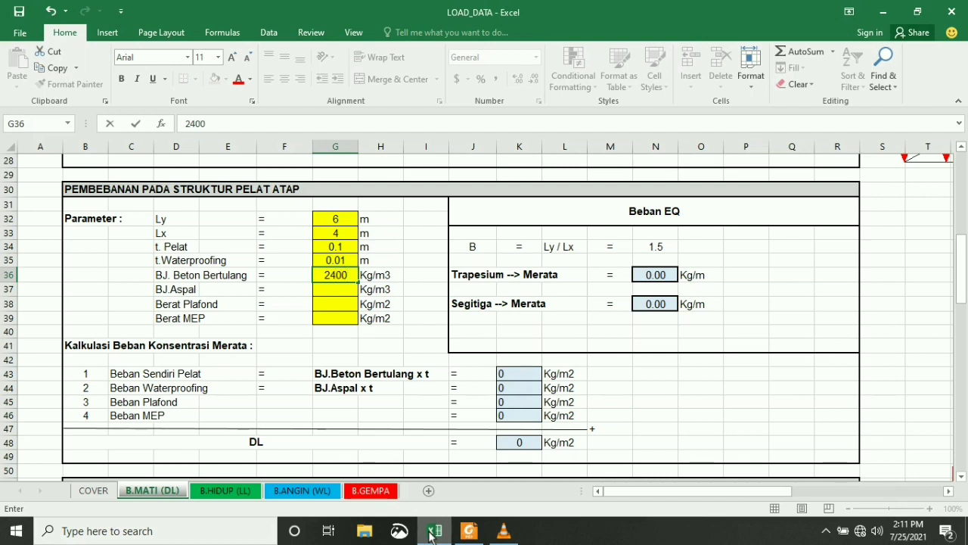
key(Return)
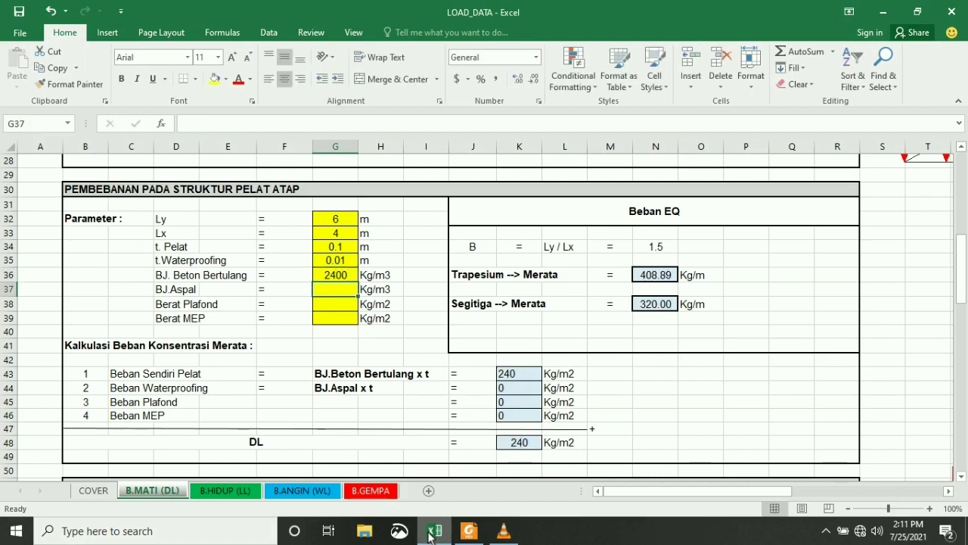
text(1400)
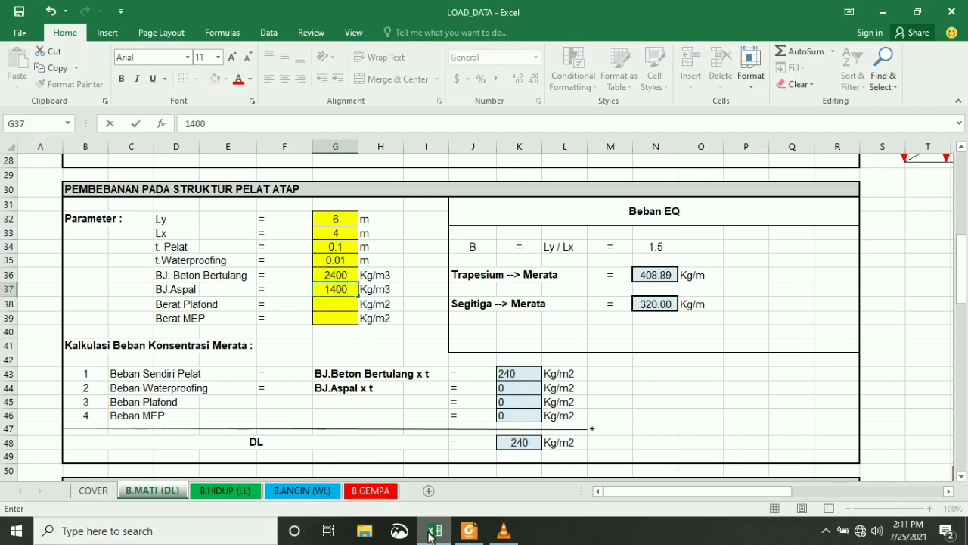
key(Return)
Check the truss parameters for the ceiling weight, and set the roof slab's Berat Plafond to 20 kg/m2 and Berat MEP to 25 kg/m2
scroll(430, 532, up, 8)
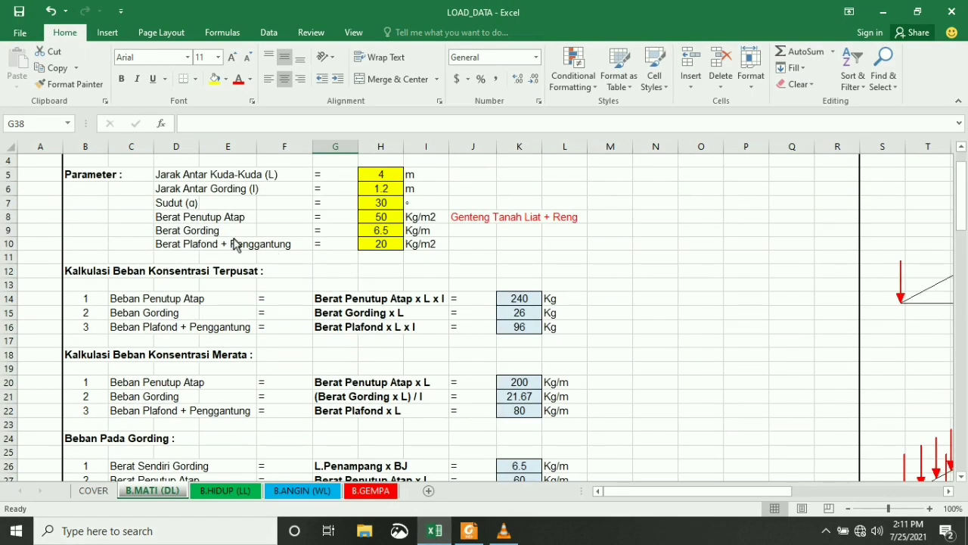
scroll(390, 254, down, 8)
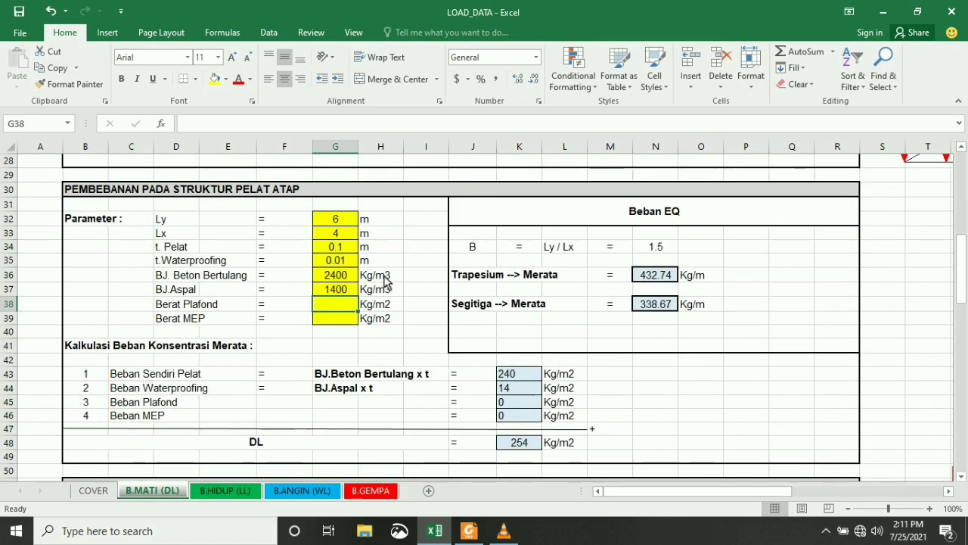
text(20)
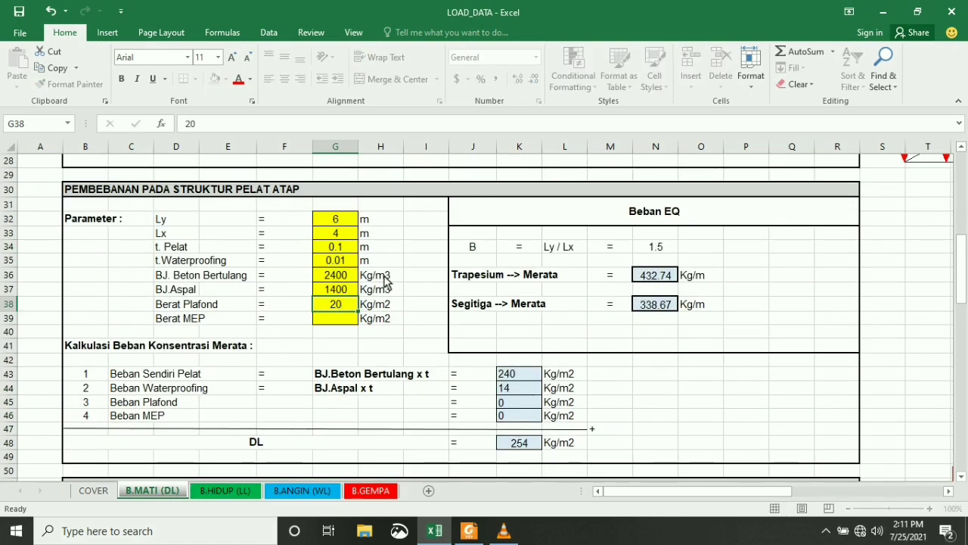
key(Return)
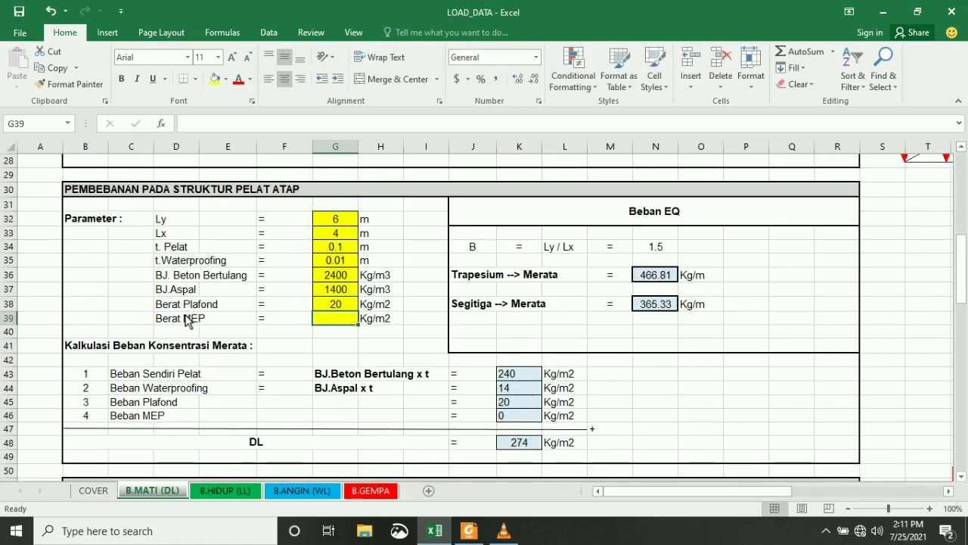
text(25)
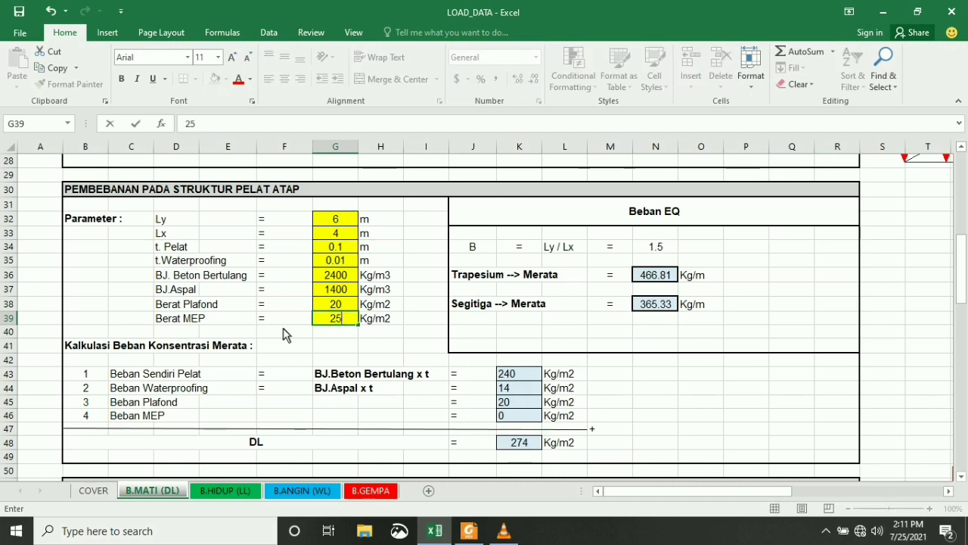
scroll(356, 341, down, 2)
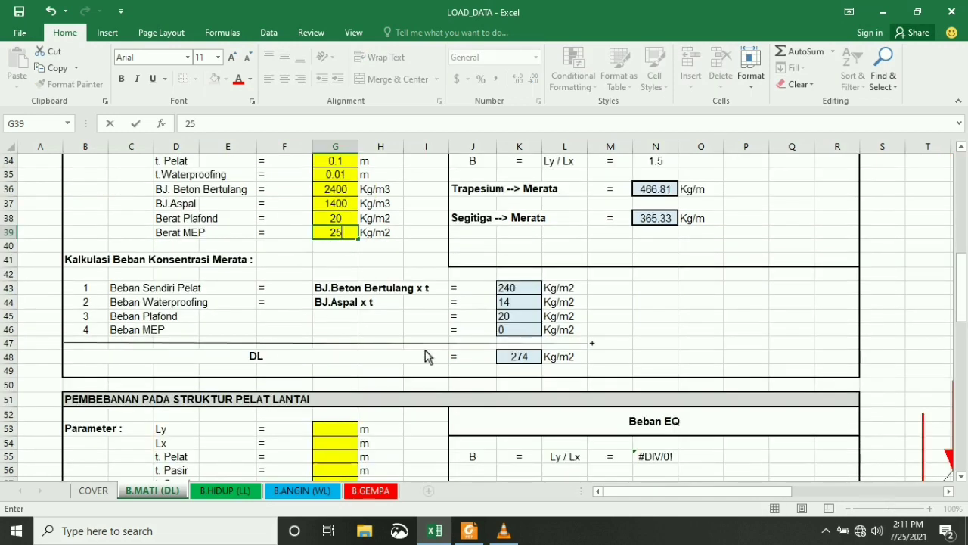
click(660, 329)
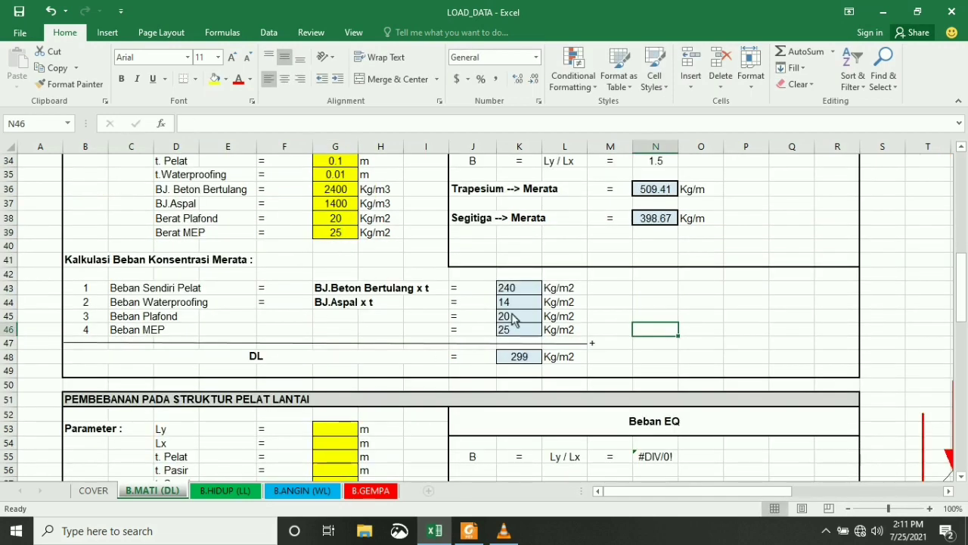
Examine the roof slab's Beban Sendiri Pelat formula and compare it with the parameters and the distributed-load slab diagram
click(605, 370)
scroll(620, 342, up, 2)
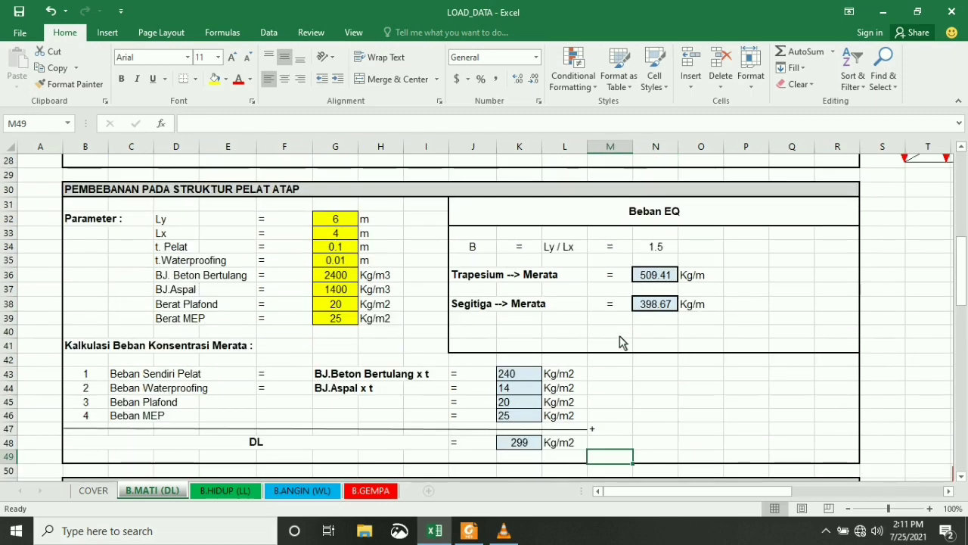
scroll(485, 356, down, 1)
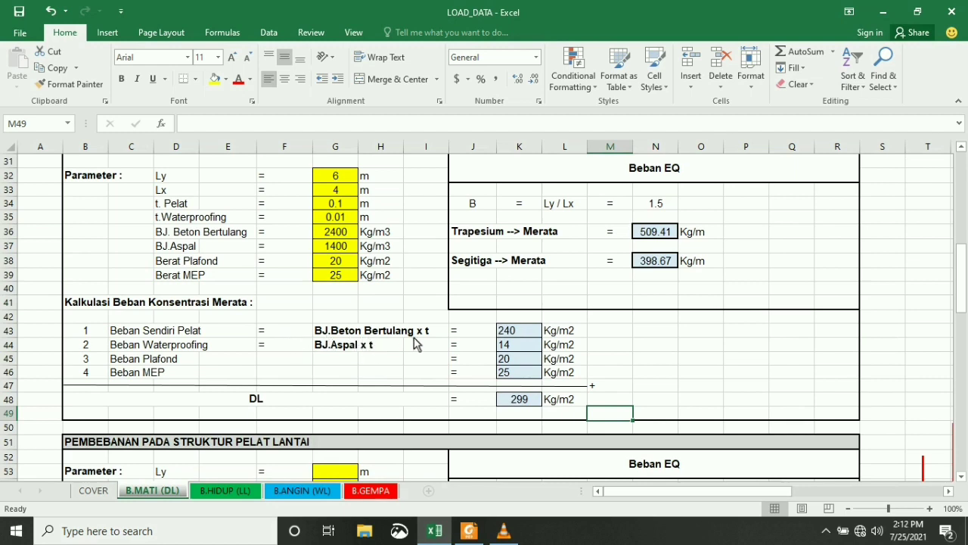
click(527, 333)
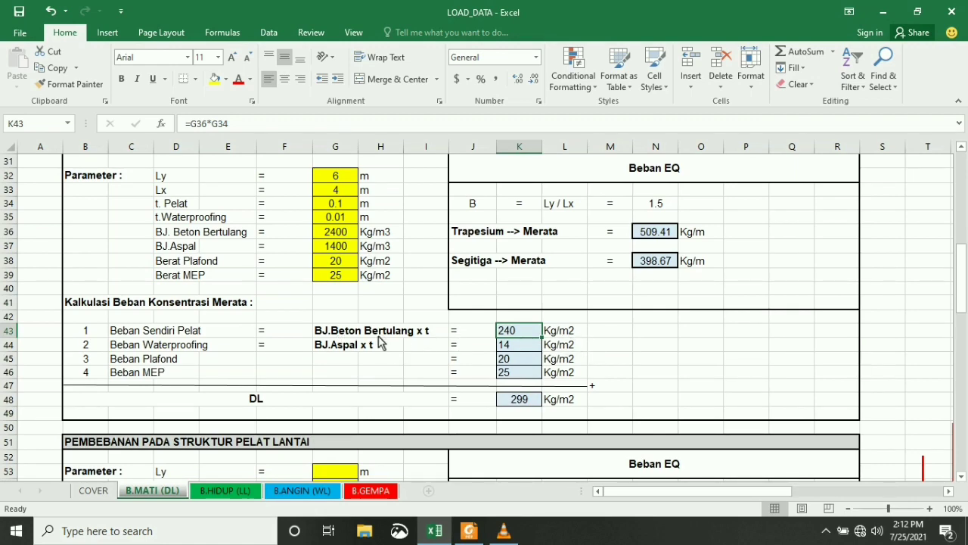
drag(629, 492, 764, 491)
scroll(649, 350, down, 3)
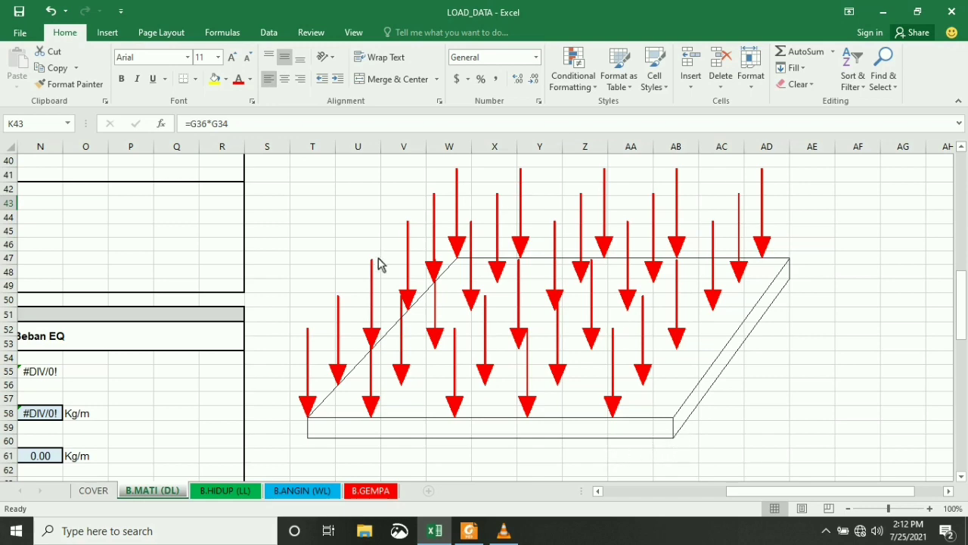
drag(731, 493, 339, 376)
scroll(338, 376, up, 5)
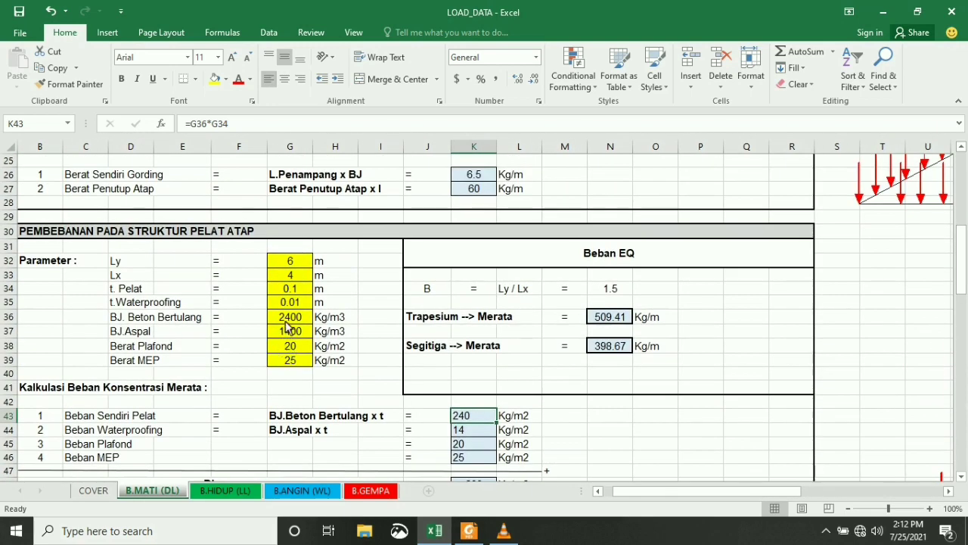
drag(649, 492, 729, 443)
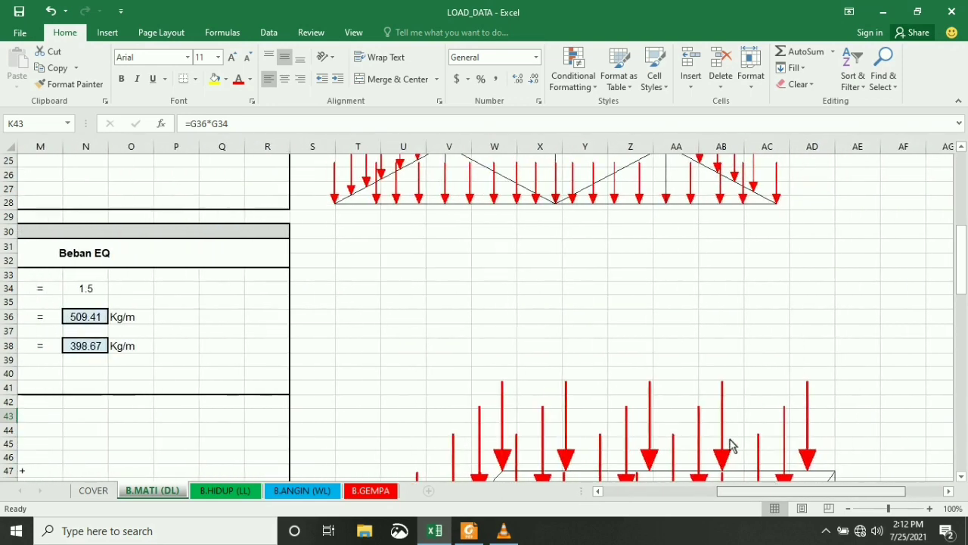
scroll(659, 340, down, 5)
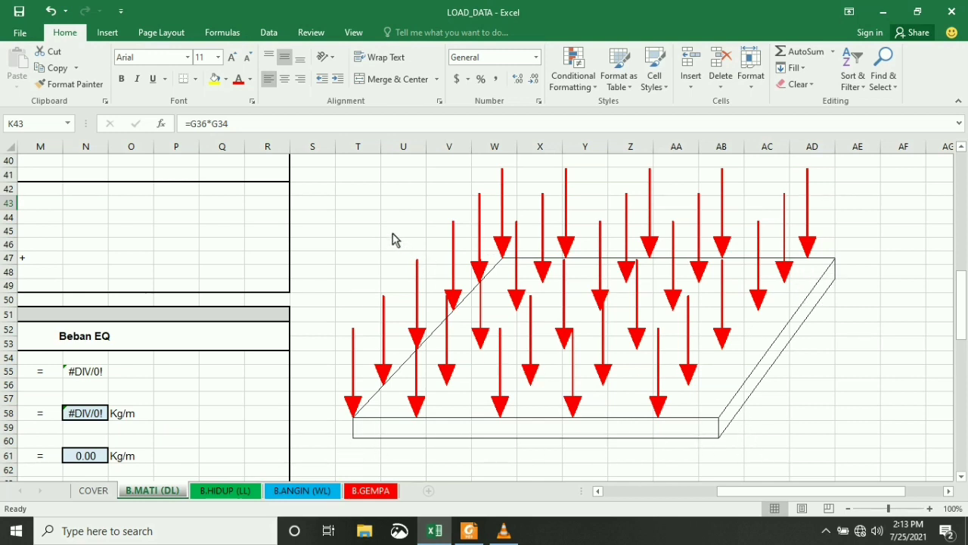
Examine the roof slab's Beban Waterproofing and Beban Plafond formulas against the parameters
drag(731, 492, 627, 492)
scroll(375, 261, up, 2)
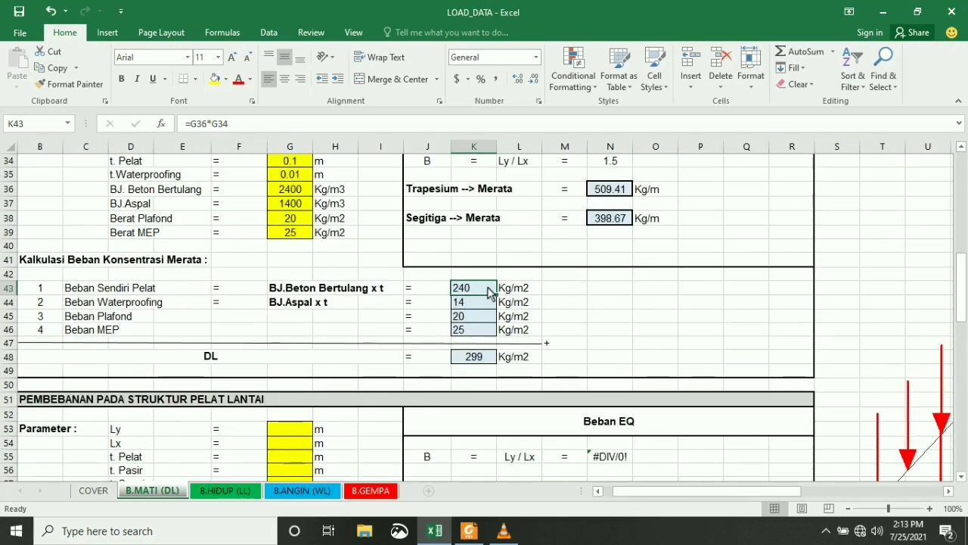
scroll(47, 373, up, 1)
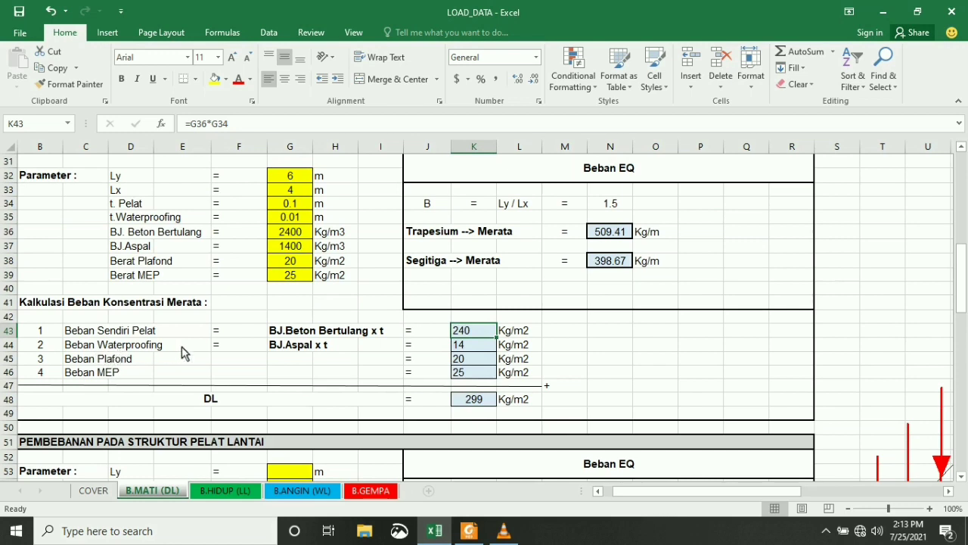
click(473, 346)
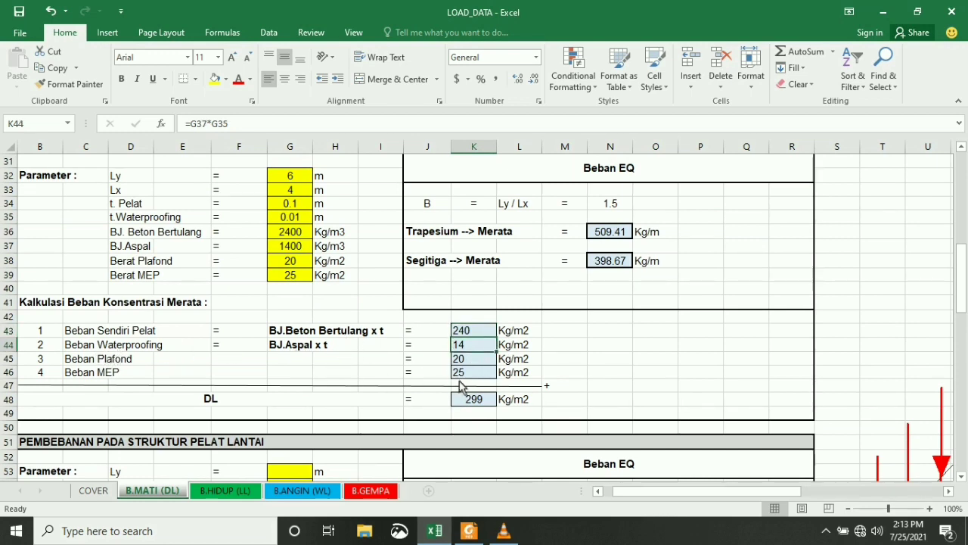
click(475, 361)
scroll(473, 376, up, 1)
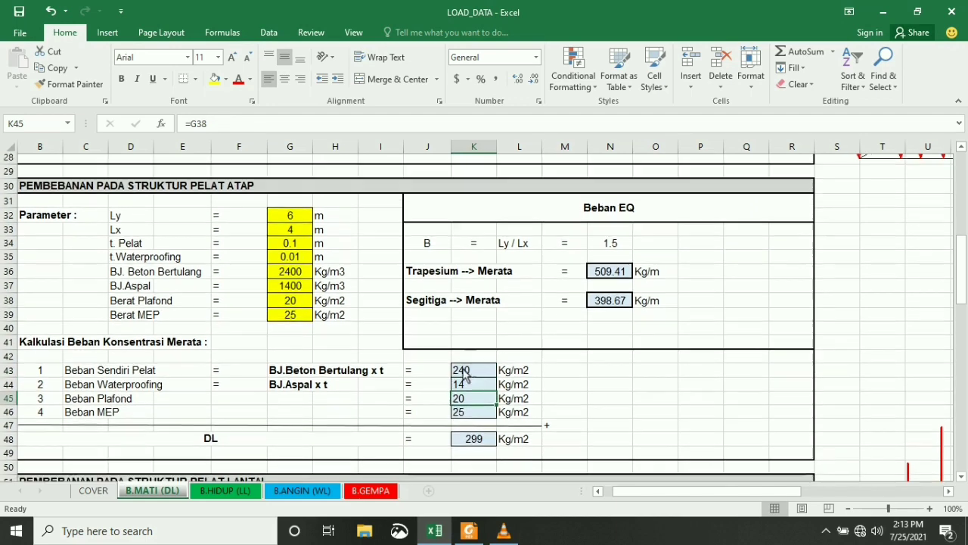
Examine the roof slab's Beban MEP entry and the formula summing its loads into the DL total
scroll(302, 370, down, 1)
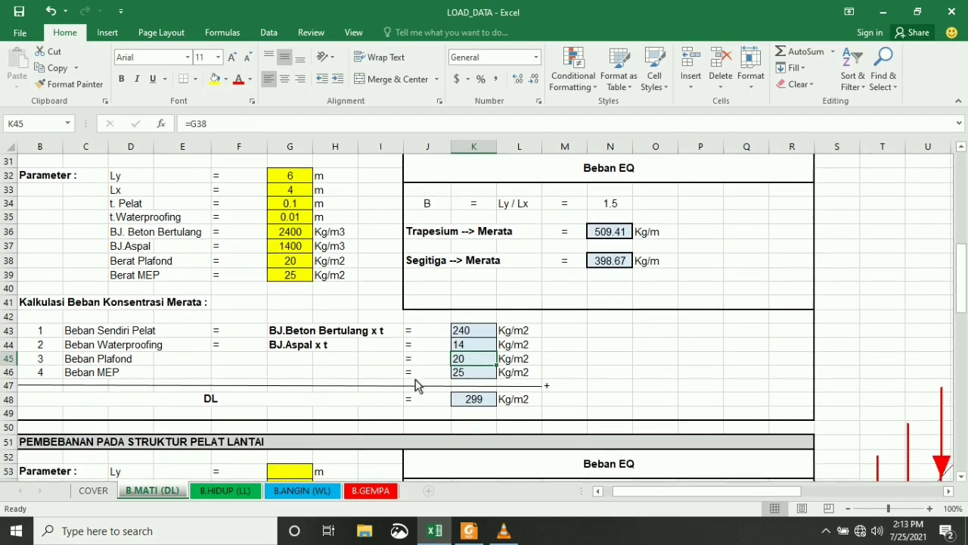
click(331, 264)
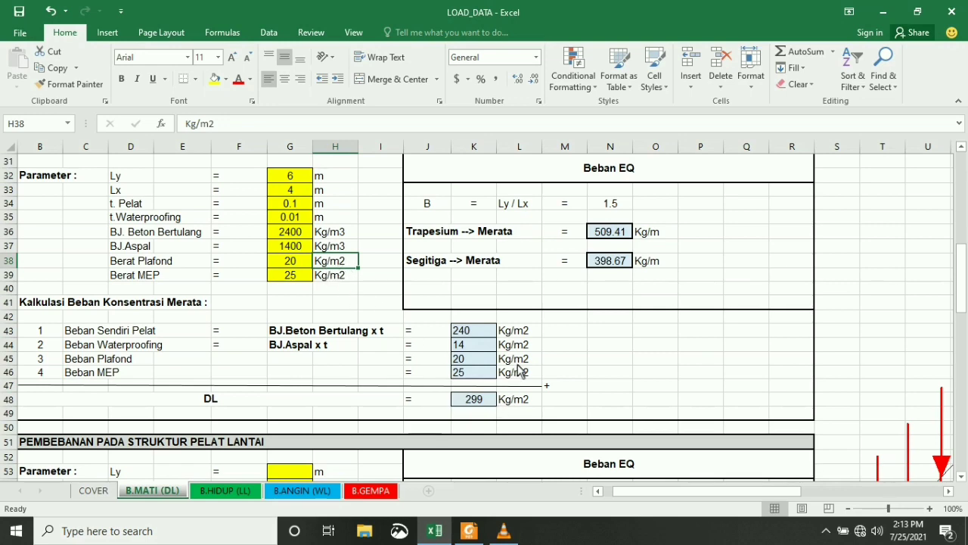
scroll(514, 369, down, 1)
click(477, 358)
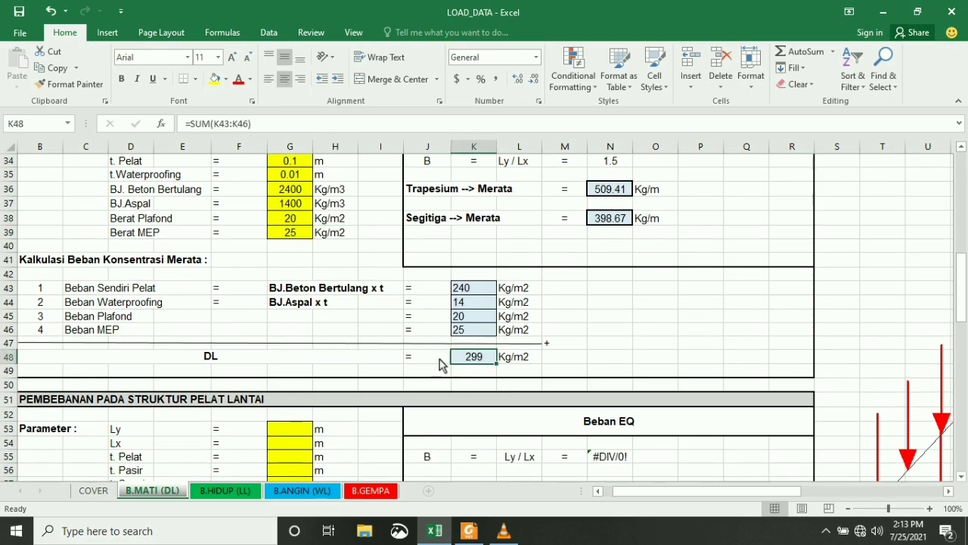
Review the roof slab's Beban EQ block, which converts the slab load into equivalent uniform loads
scroll(356, 371, up, 3)
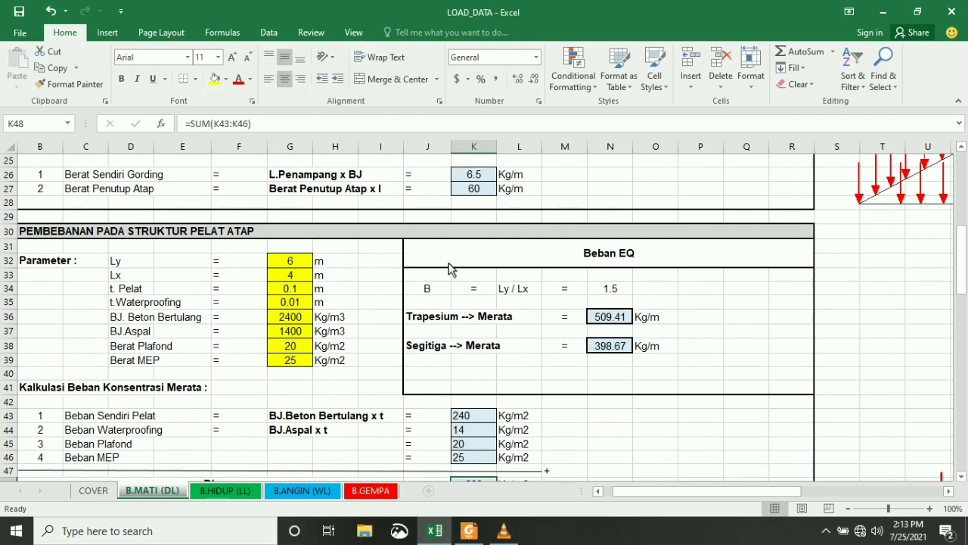
drag(451, 270, 597, 388)
click(613, 446)
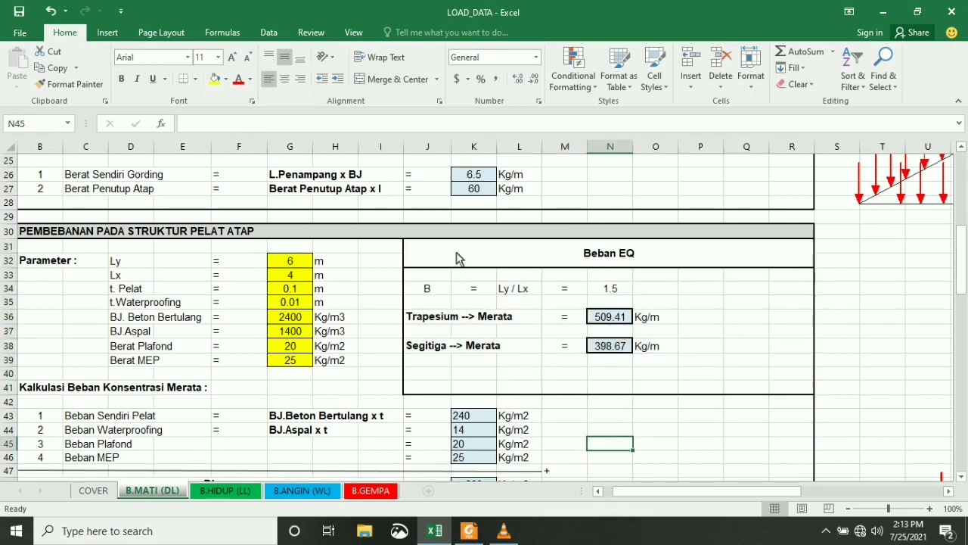
drag(457, 254, 574, 383)
click(621, 433)
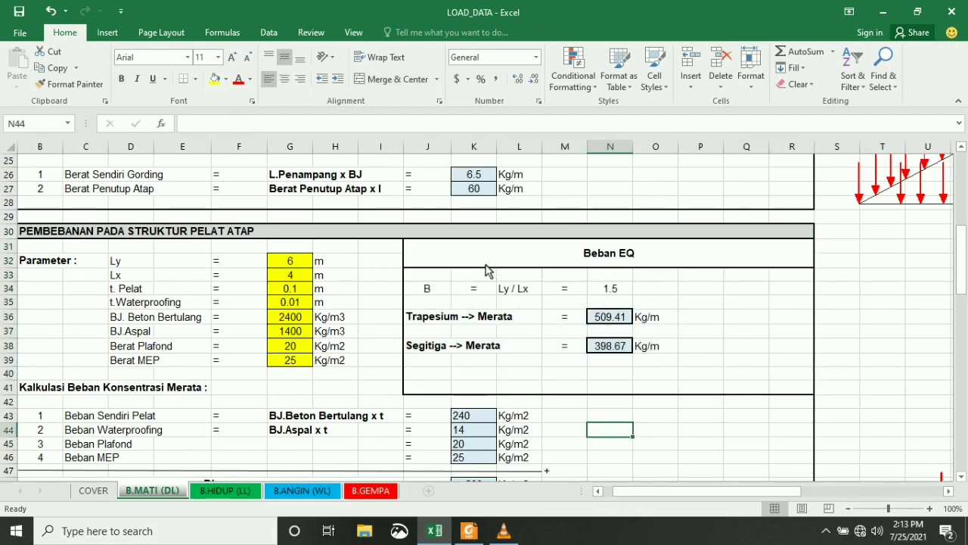
drag(426, 258, 531, 395)
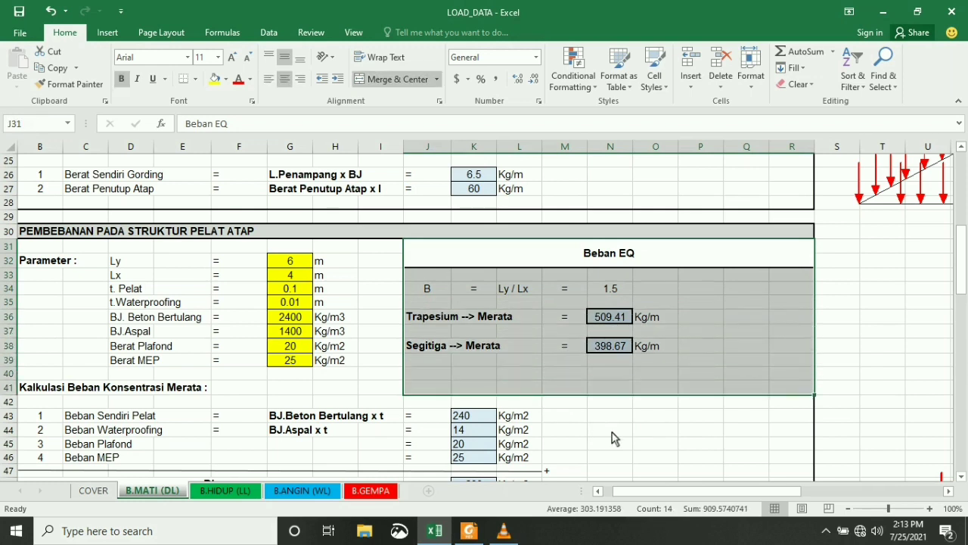
click(613, 429)
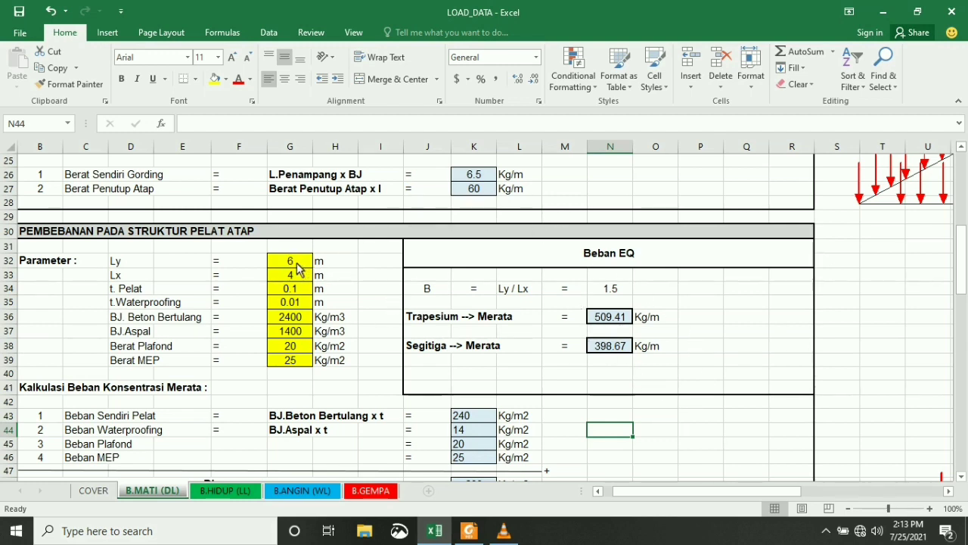
Compare the roof slab's Ly and Lx parameters with the Beban EQ block
click(296, 262)
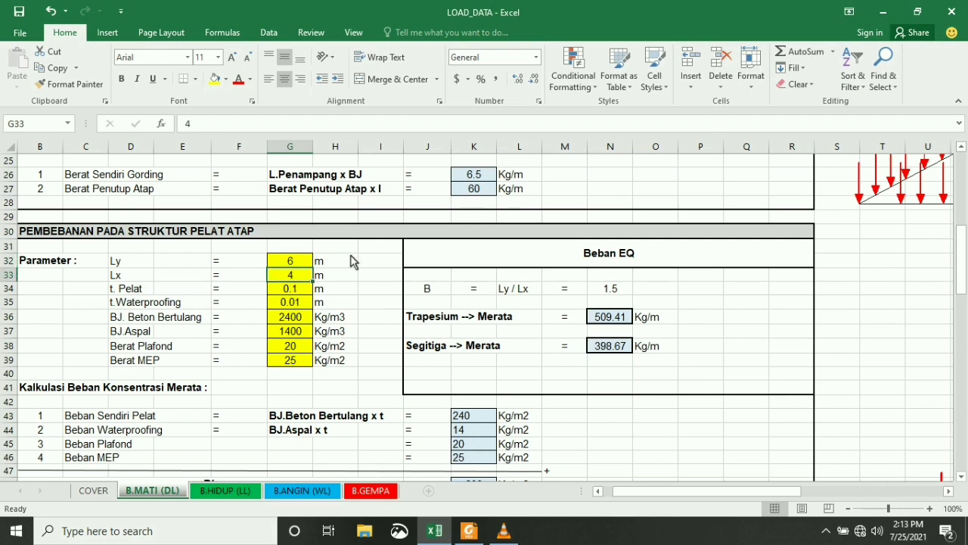
click(361, 262)
click(436, 251)
drag(492, 293, 660, 399)
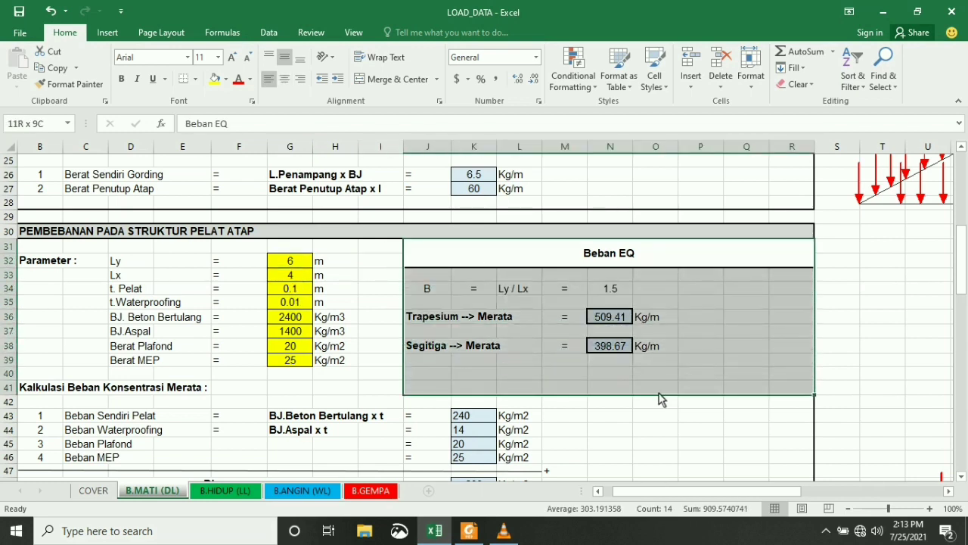
click(655, 445)
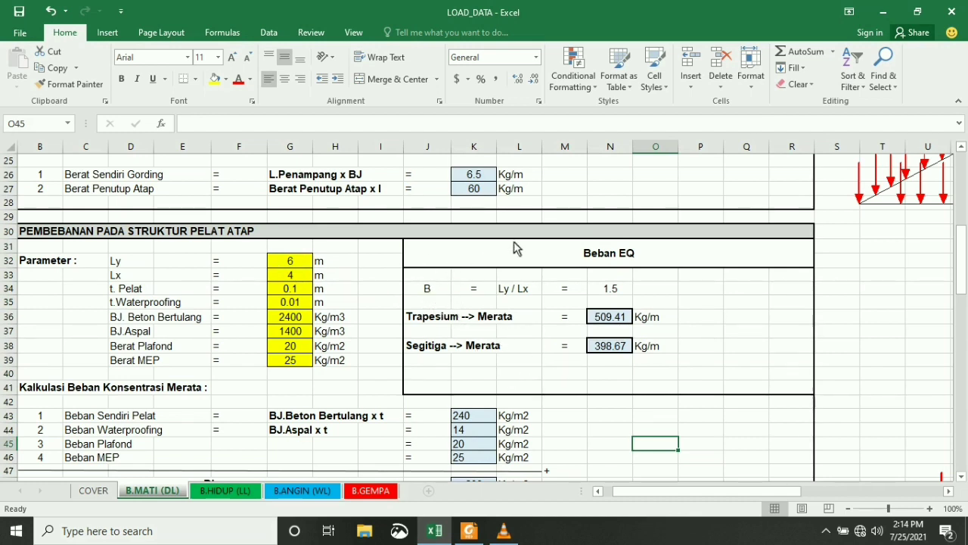
drag(423, 253, 549, 391)
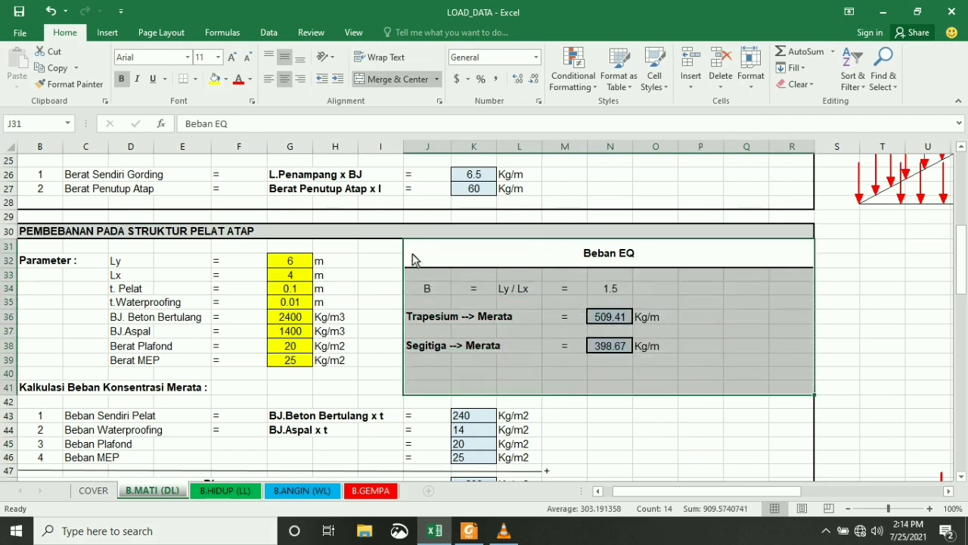
drag(416, 254, 516, 380)
click(605, 436)
Examine the roof slab's Ly / Lx ratio and the Trapesium and Segitiga to Merata formulas
click(437, 296)
click(522, 298)
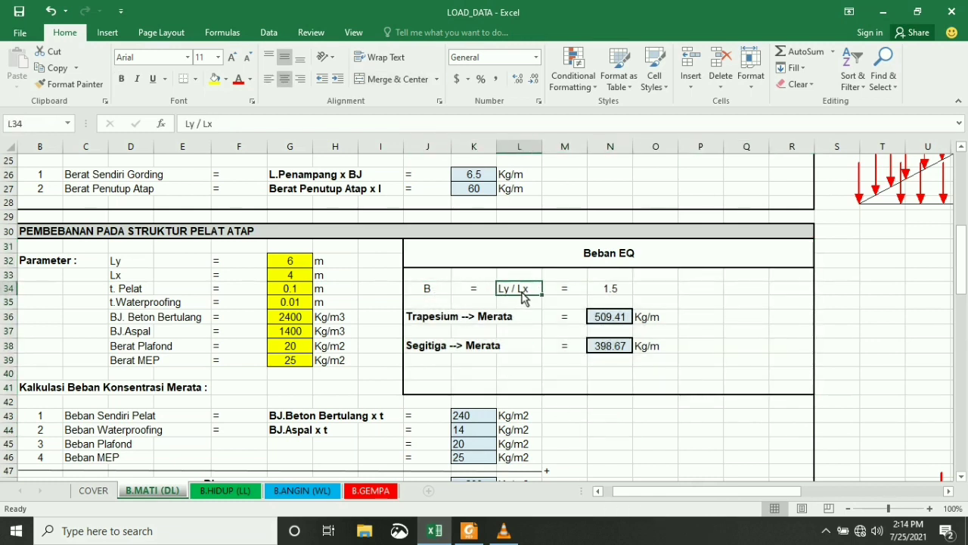
click(622, 296)
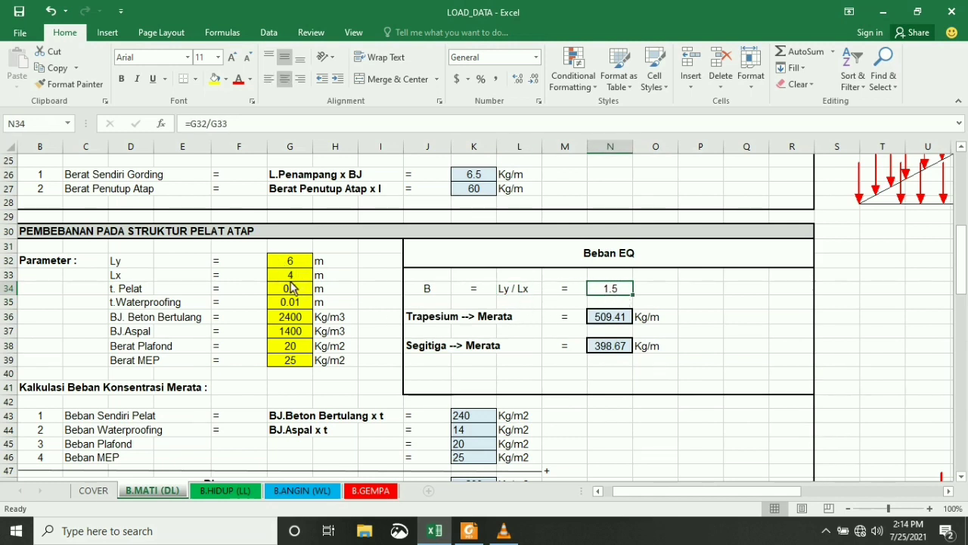
click(428, 325)
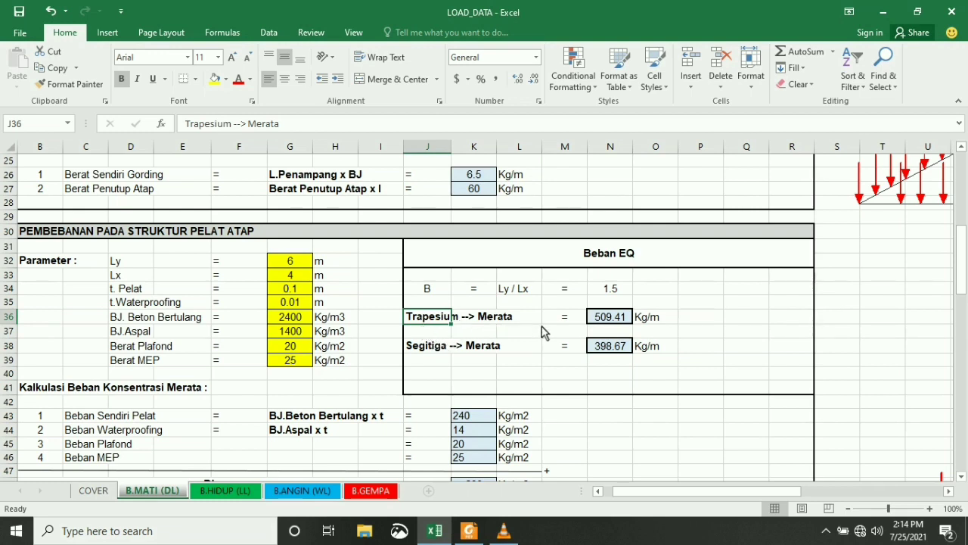
click(607, 321)
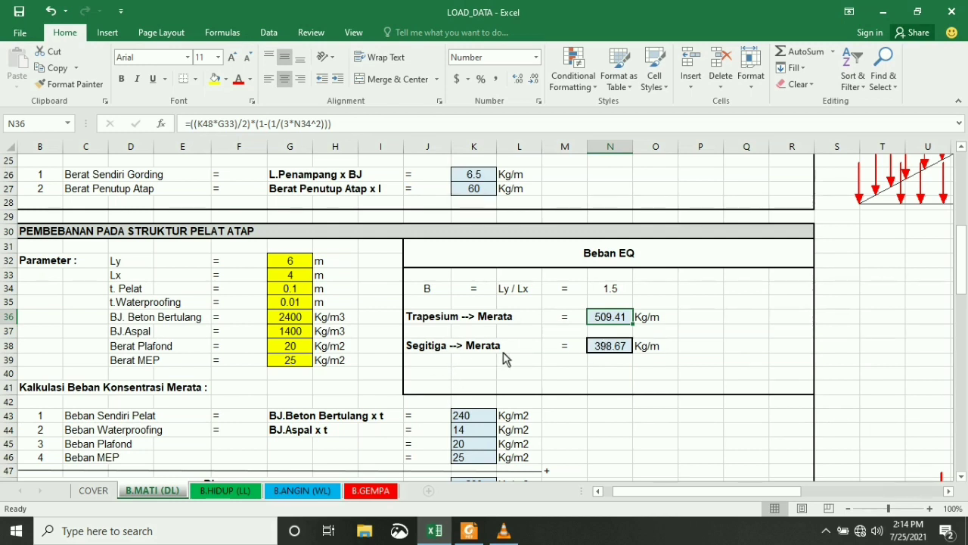
click(619, 351)
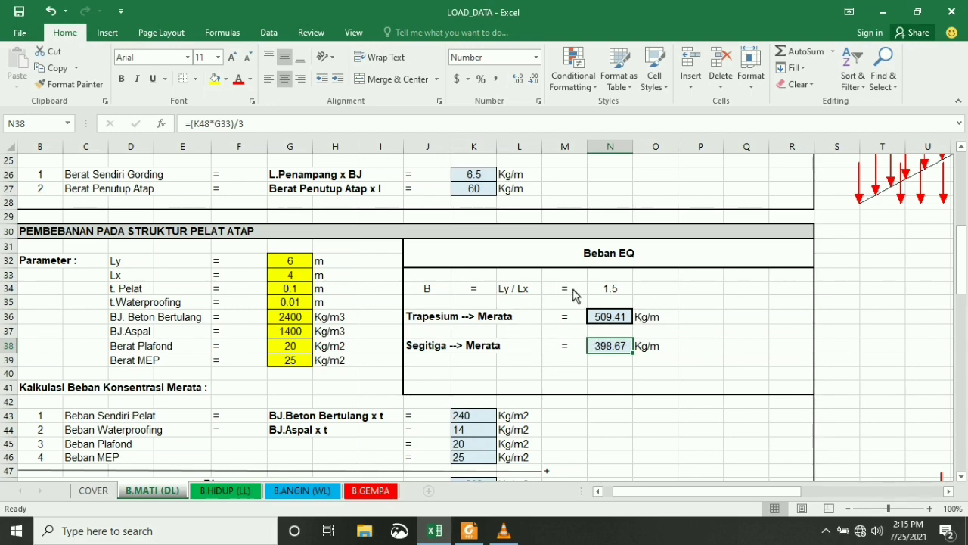
In the floor slab (Pelat Lantai) parameters, set Ly to 6 m, Lx to 4 m and t. Pelat to 0.12 m
scroll(579, 295, down, 2)
scroll(514, 279, down, 3)
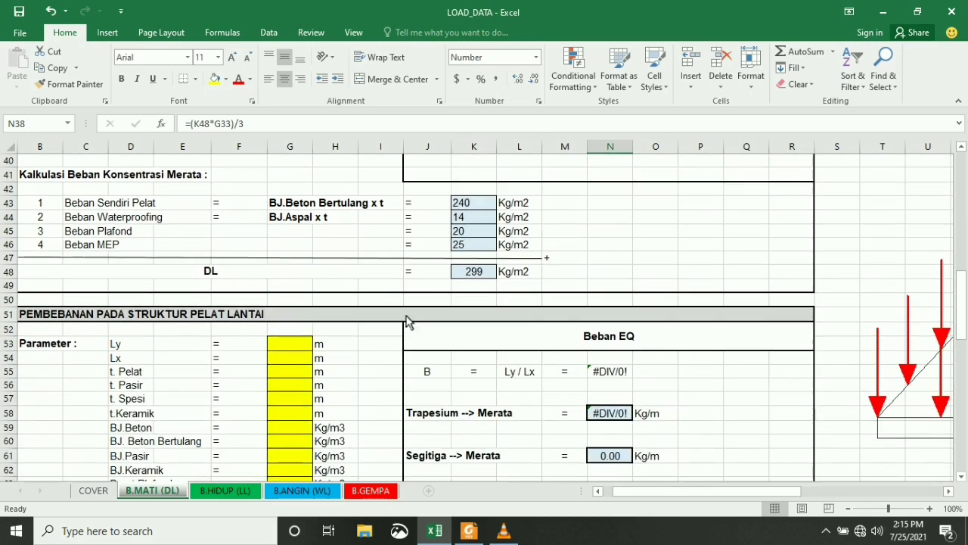
scroll(165, 329, down, 1)
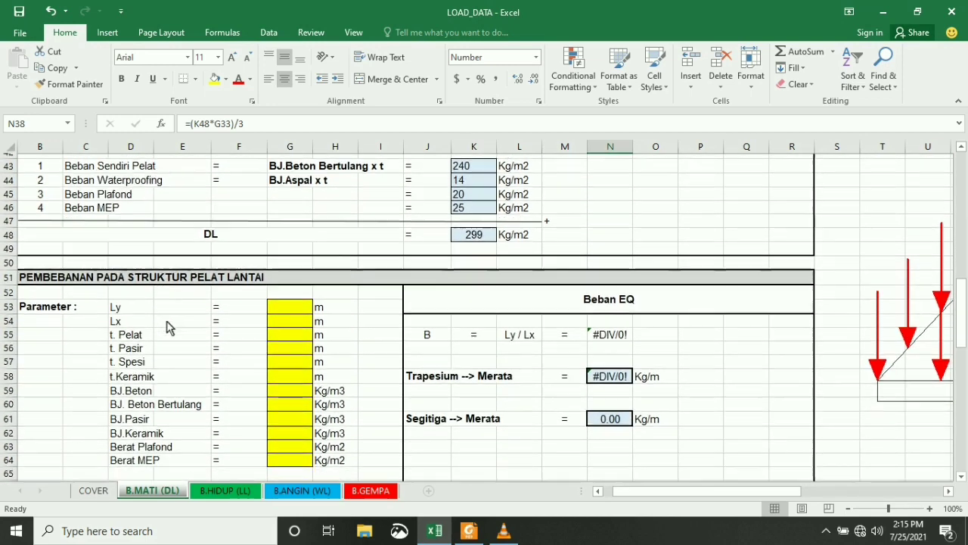
scroll(257, 283, down, 1)
click(284, 267)
scroll(284, 269, down, 1)
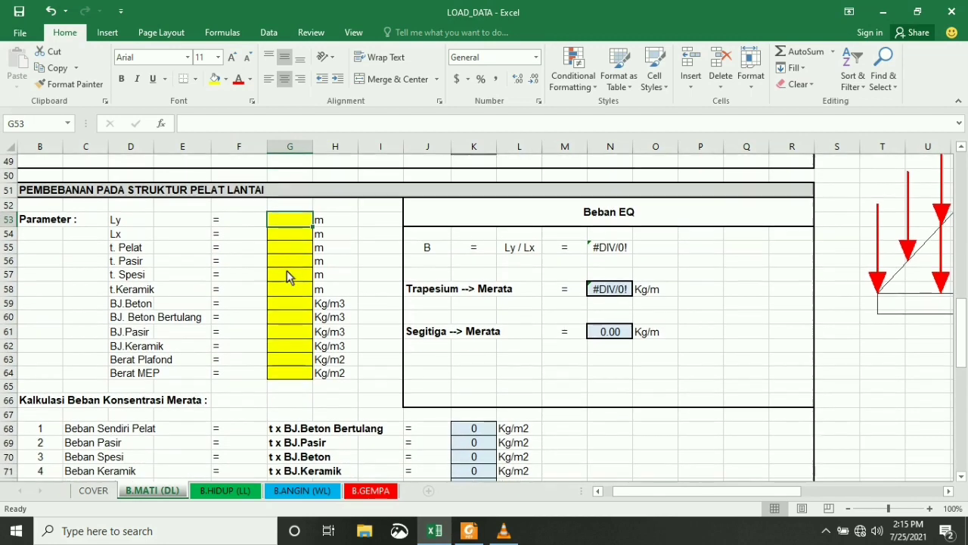
text(6)
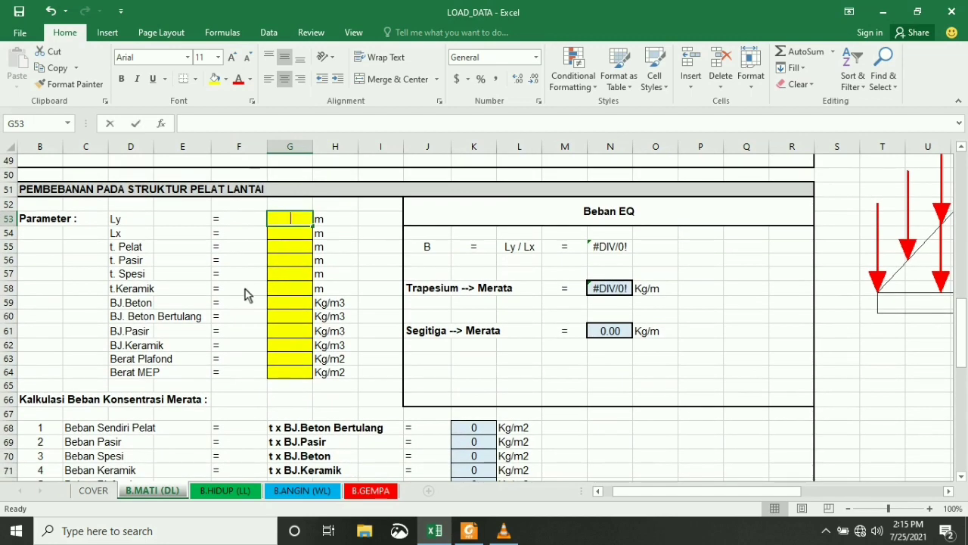
key(Return)
text(4)
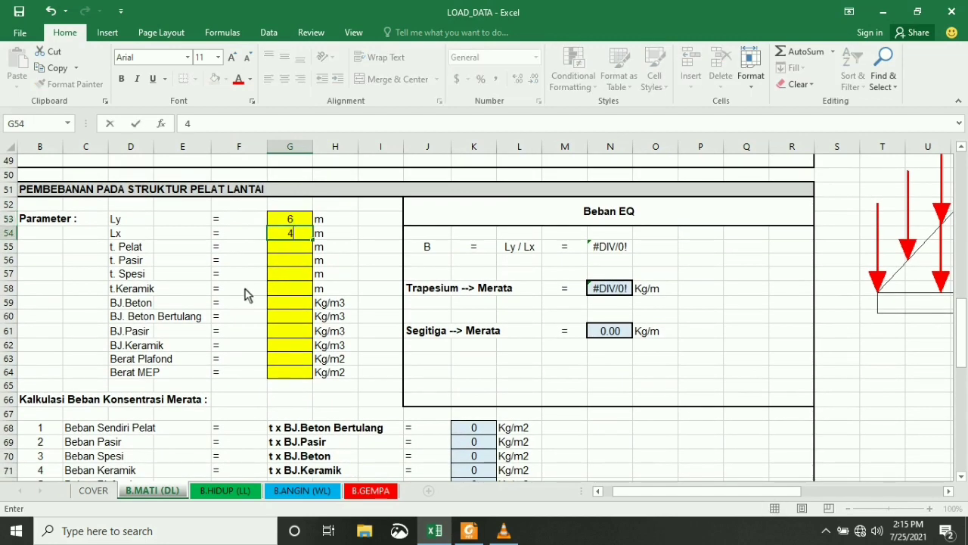
key(Return)
text(0)
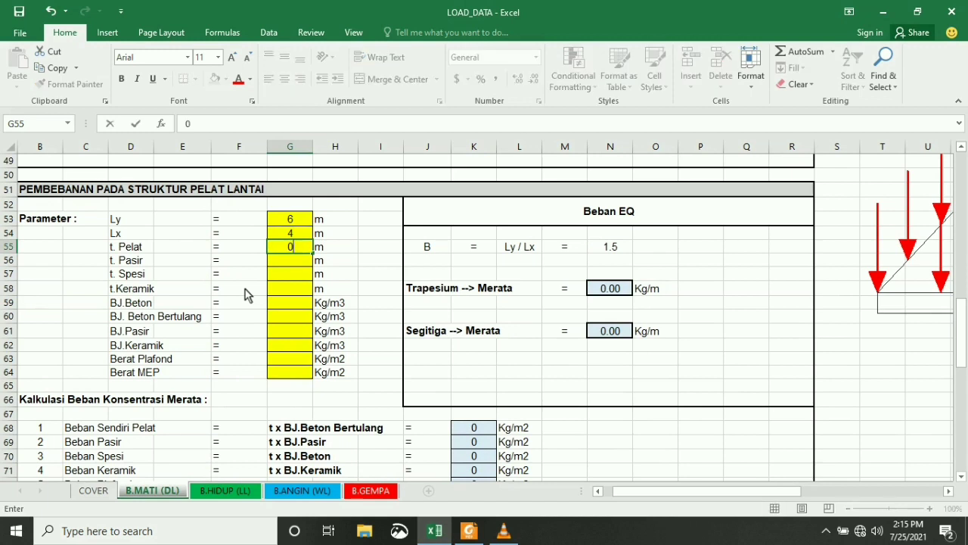
text(.12)
key(Return)
Set the floor slab's layer thicknesses: t. Pasir 0.02 m, t. Spesi 0.03 m and t.Keramik 0.01 m
text(0.)
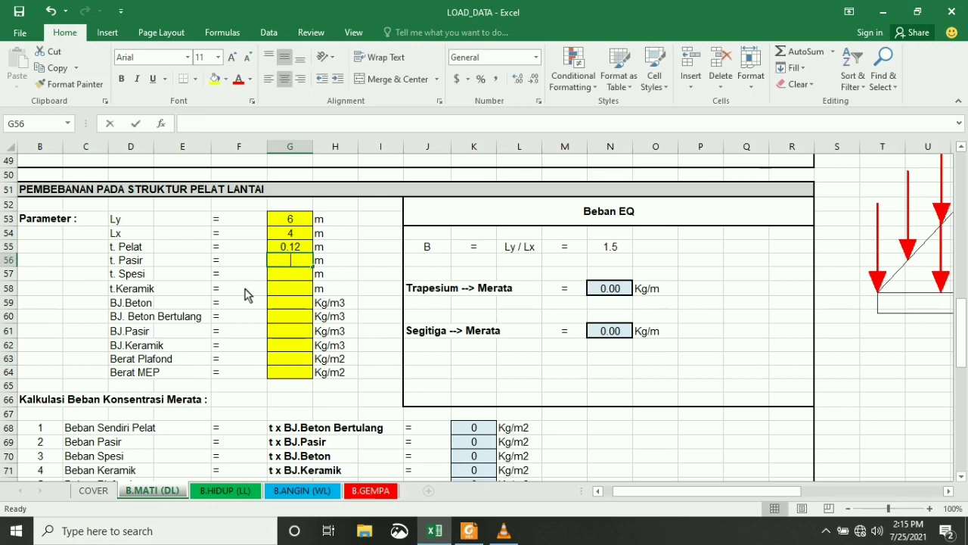
text(02)
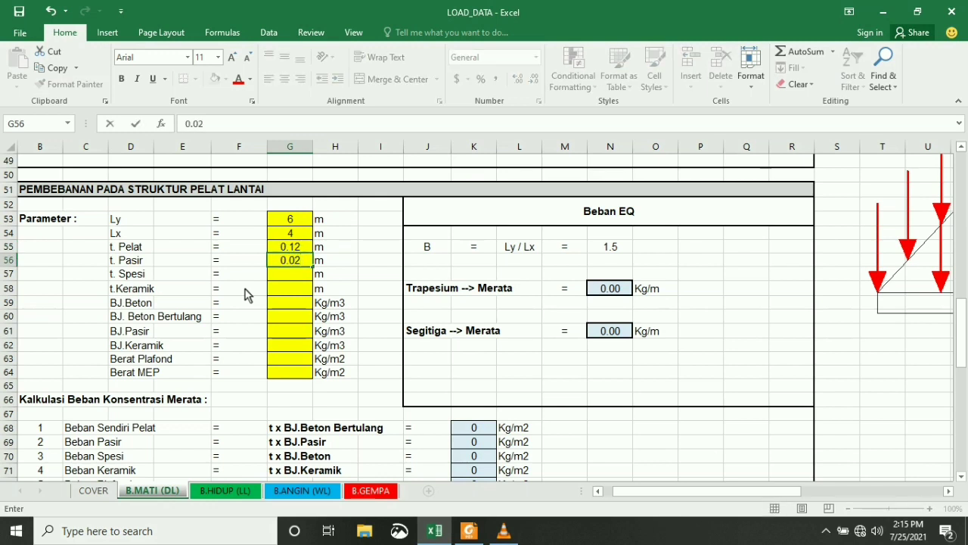
key(Return)
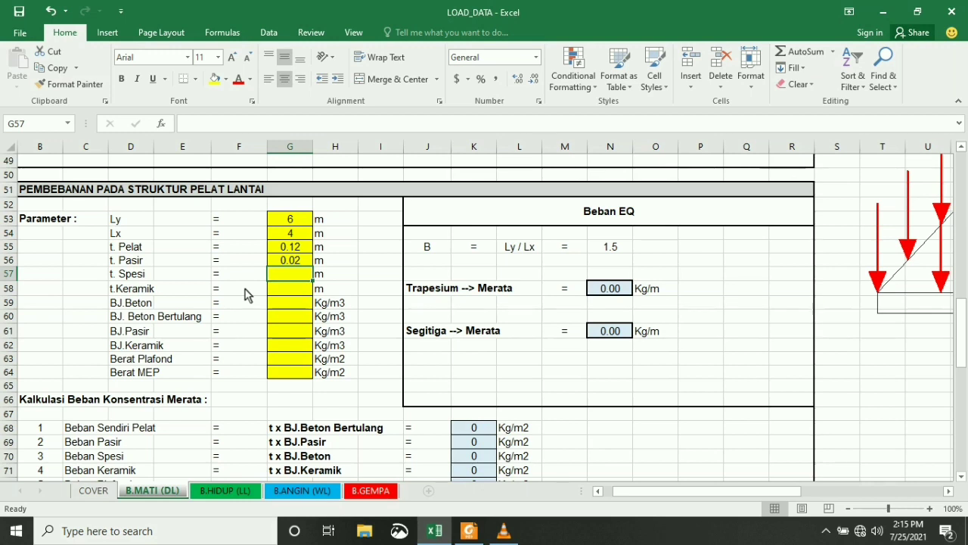
text(0.03)
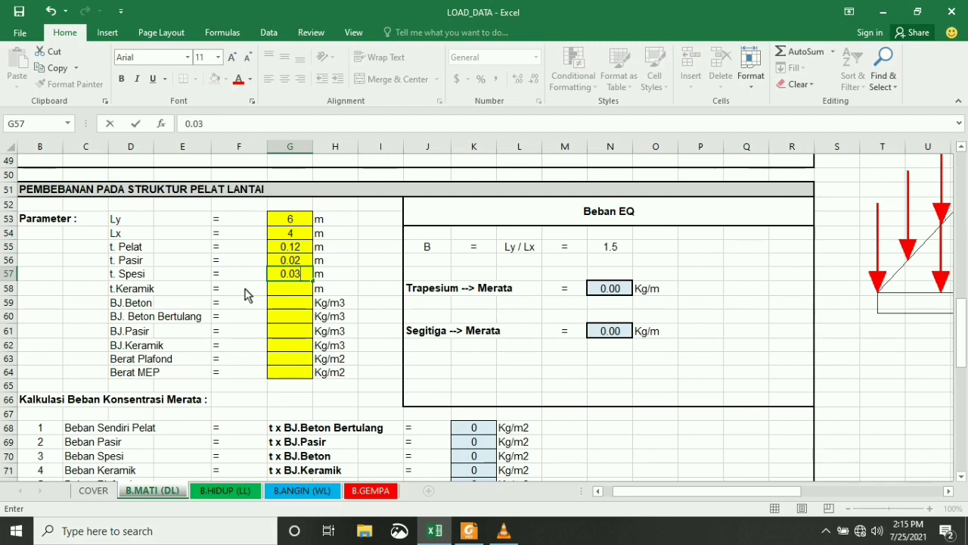
key(Return)
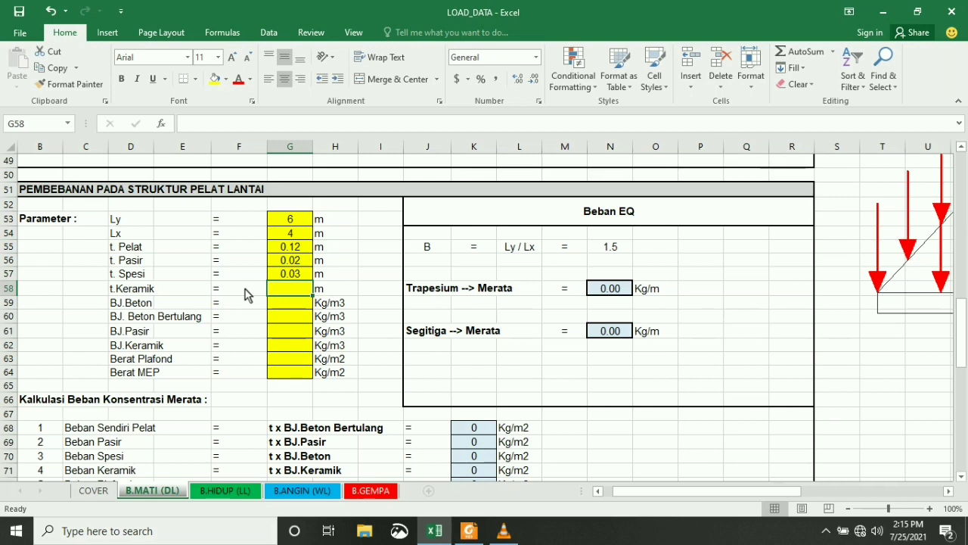
text(0.01)
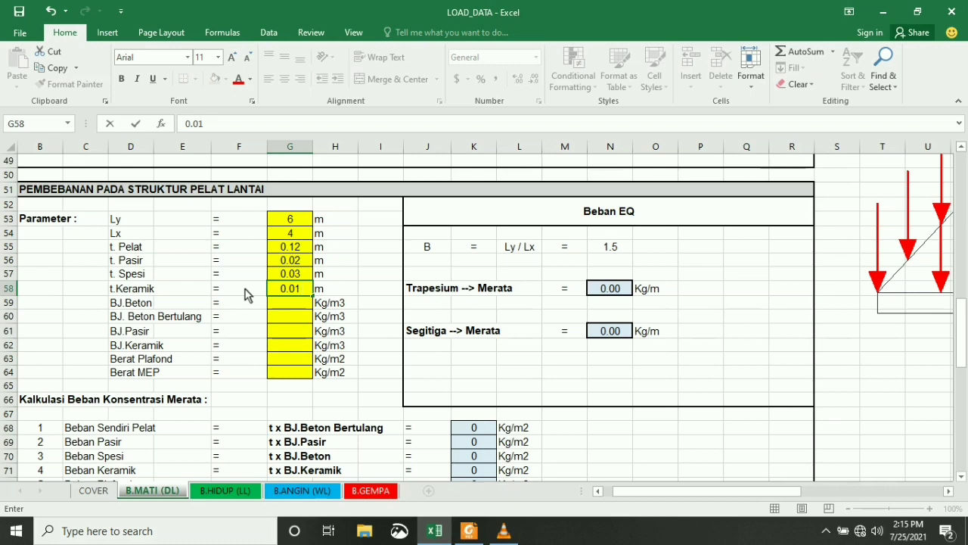
key(Return)
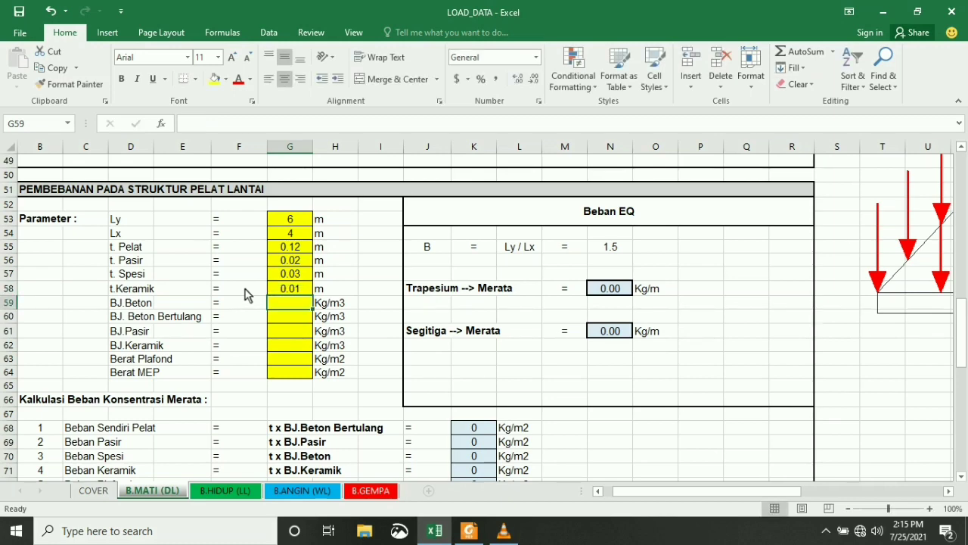
Check Beton in PPPURG_1987.pdf in Foxit Reader, then in Excel set the floor slab's BJ.Beton to 2200 and BJ. Beton Bertulang to 2400 kg/m3
click(470, 531)
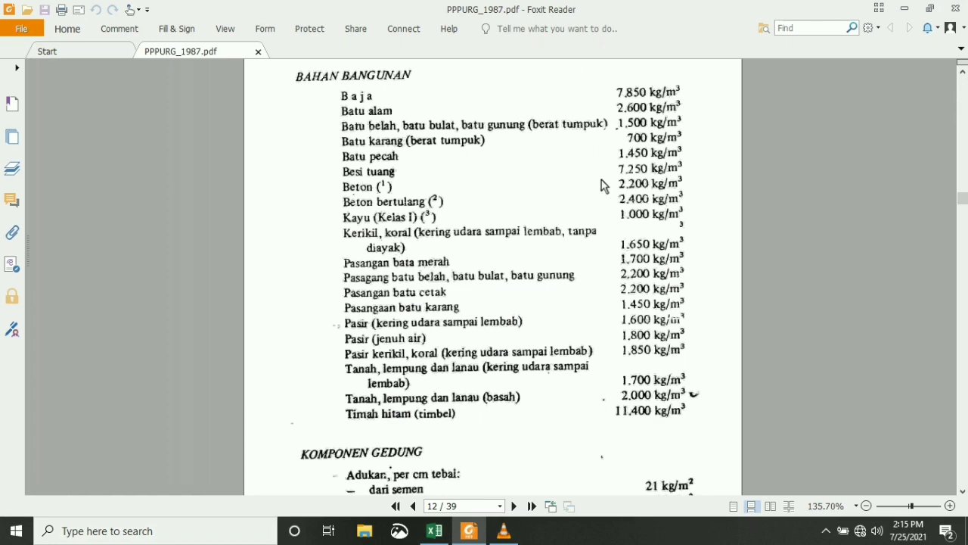
click(433, 533)
text(2200)
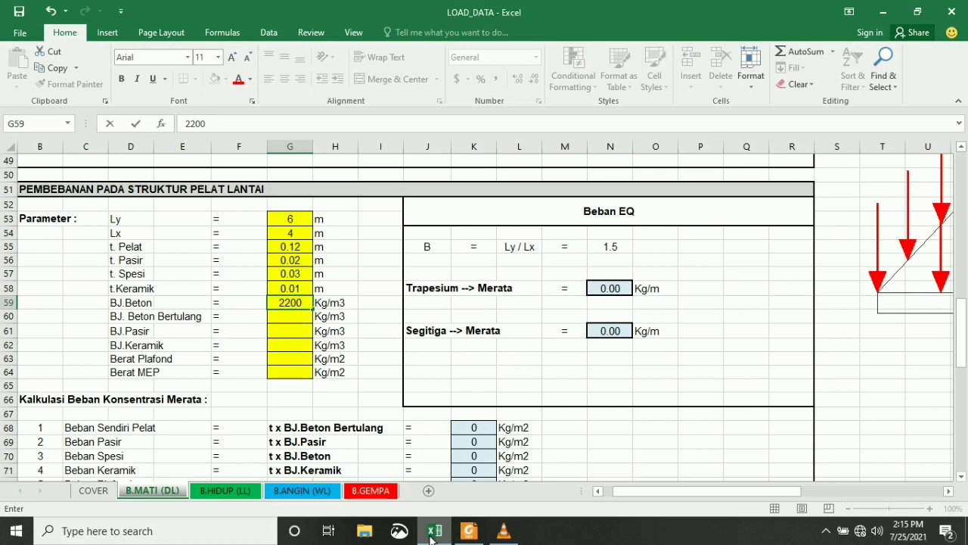
key(Return)
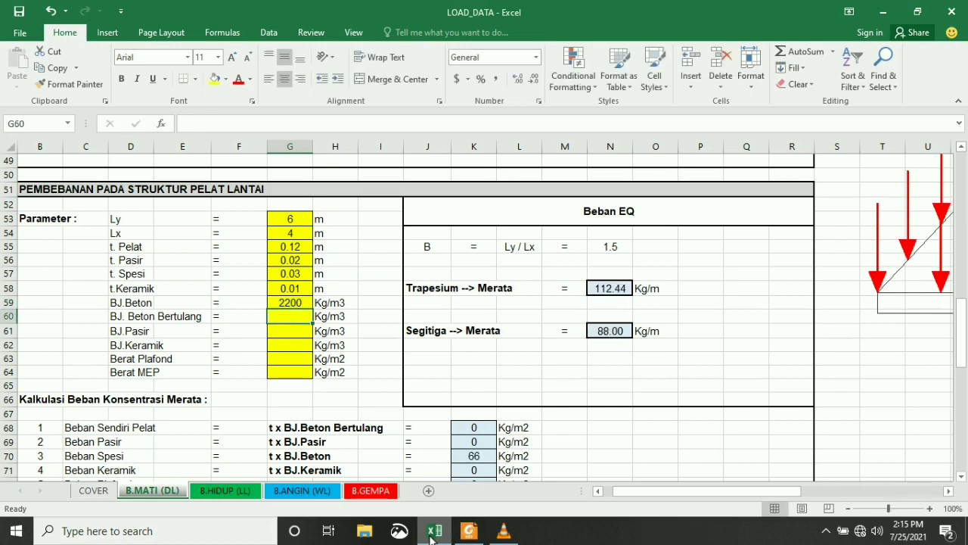
text(2400)
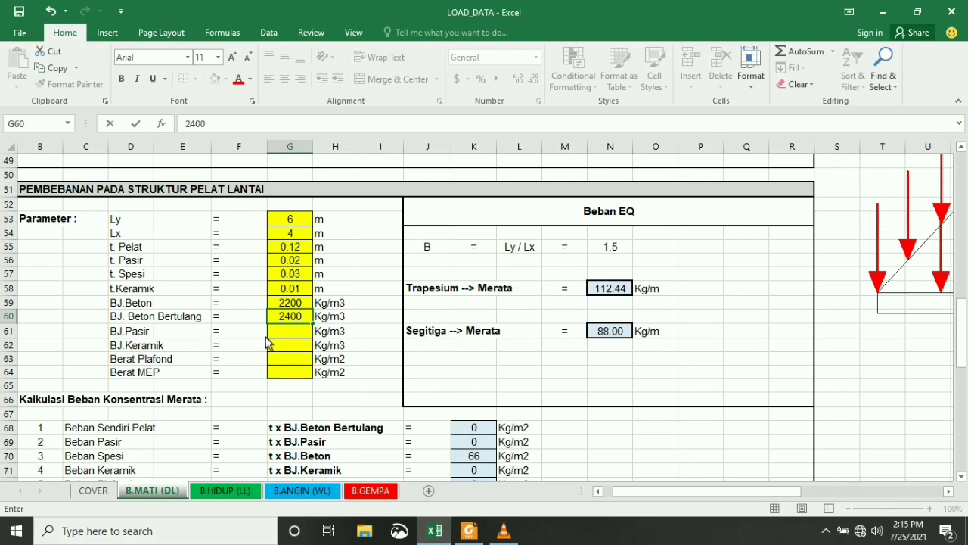
key(Return)
Look up Pasir in PPPURG_1987.pdf in Foxit Reader, then in Excel set the floor slab's BJ.Pasir to 1600 and BJ.Keramik to 2200 kg/m3
key(alt+Tab)
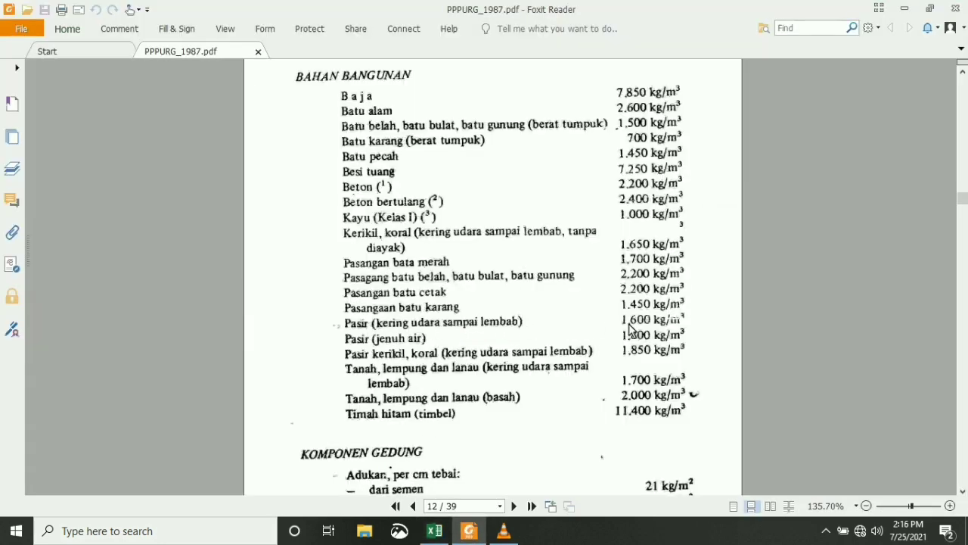
click(435, 531)
text(16)
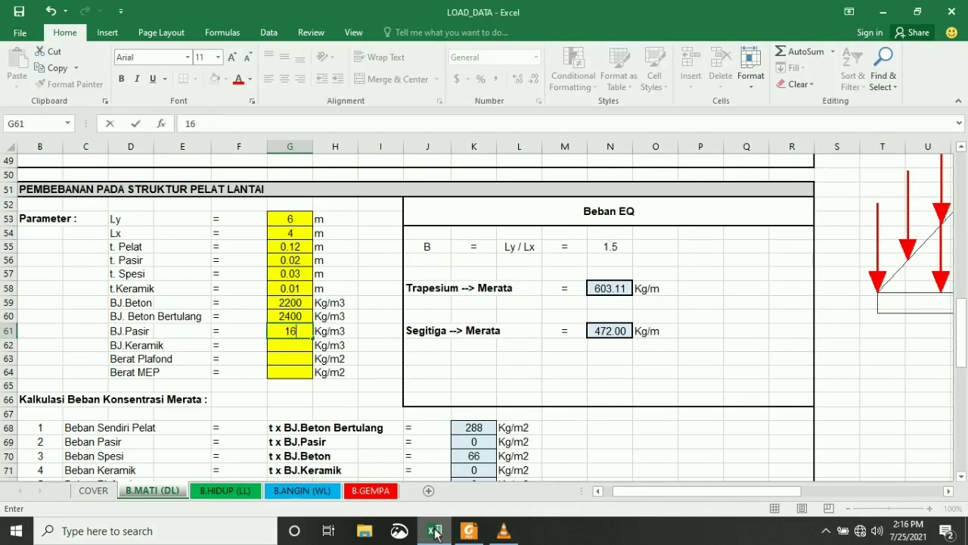
text(00)
key(Return)
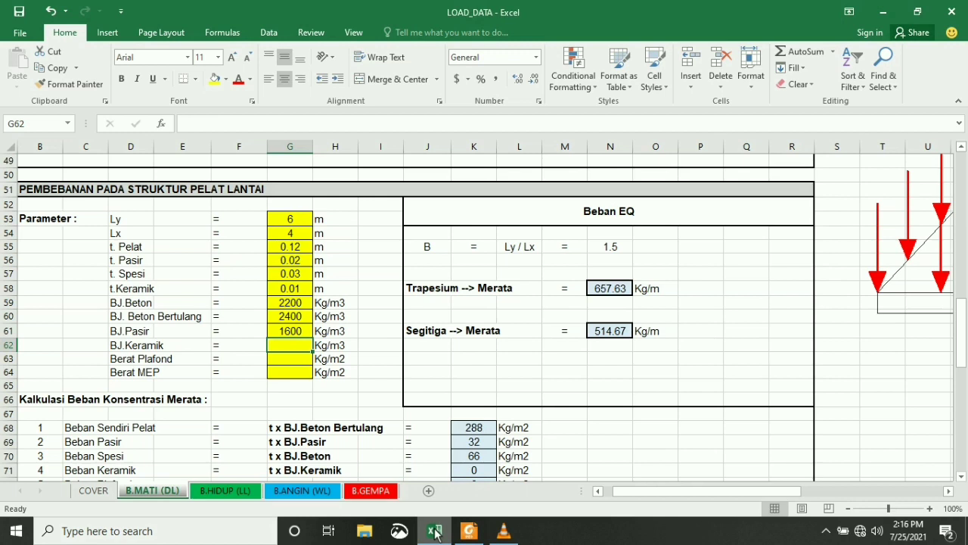
text(2200)
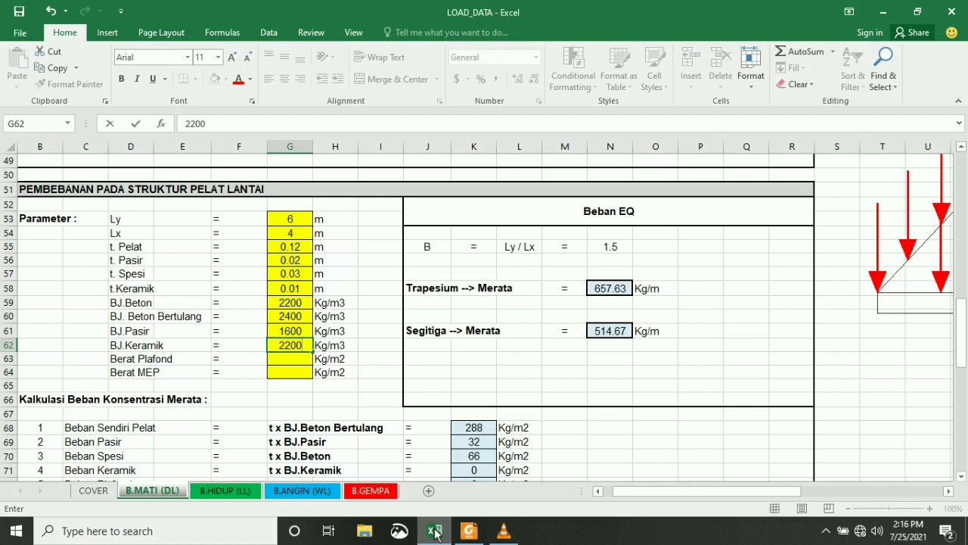
key(Return)
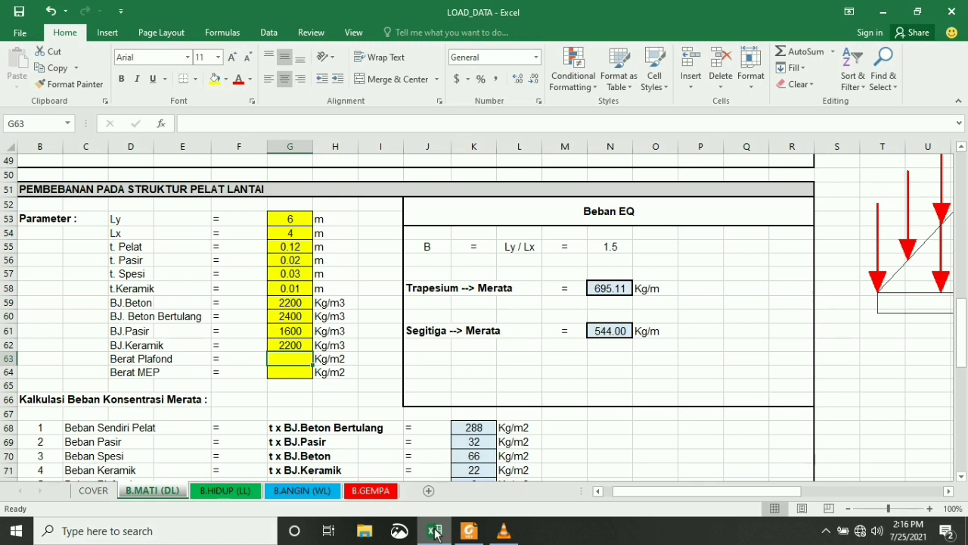
Set the floor slab's Berat Plafond to 20 kg/m2 and Berat MEP to 25 kg/m2
text(20)
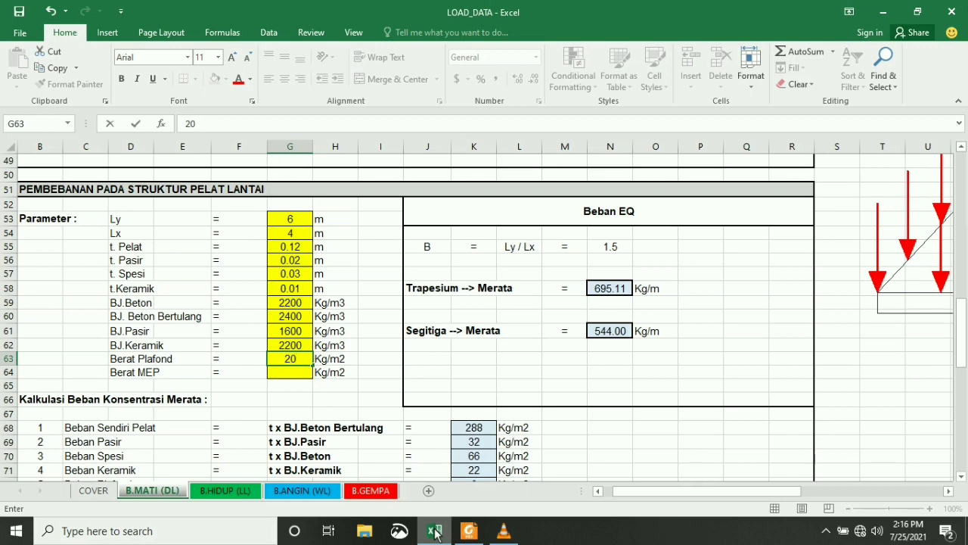
key(Return)
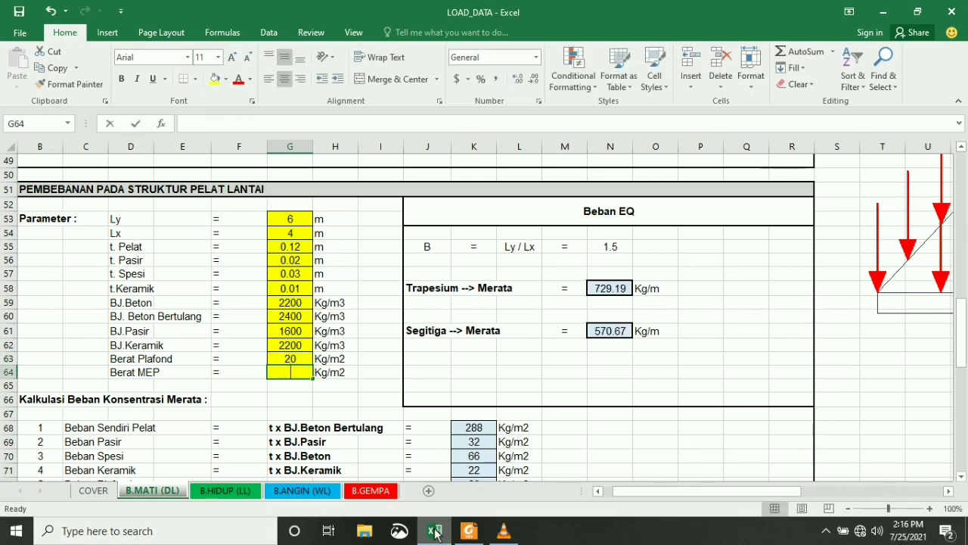
text(25)
scroll(500, 454, up, 4)
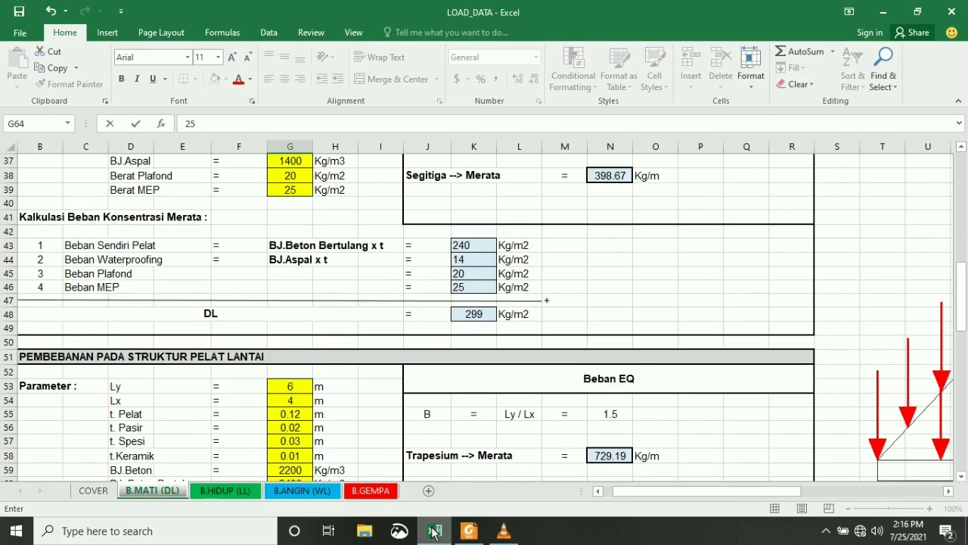
scroll(499, 461, down, 5)
click(335, 369)
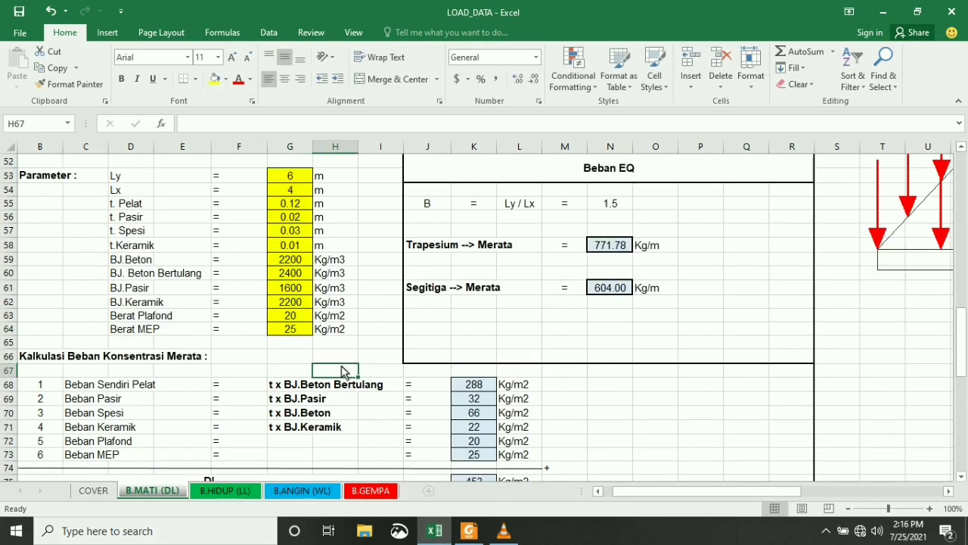
Review the written thickness times unit weight expressions for the floor slab's own weight, sand, mortar and ceramic loads
scroll(238, 351, down, 1)
scroll(302, 348, up, 6)
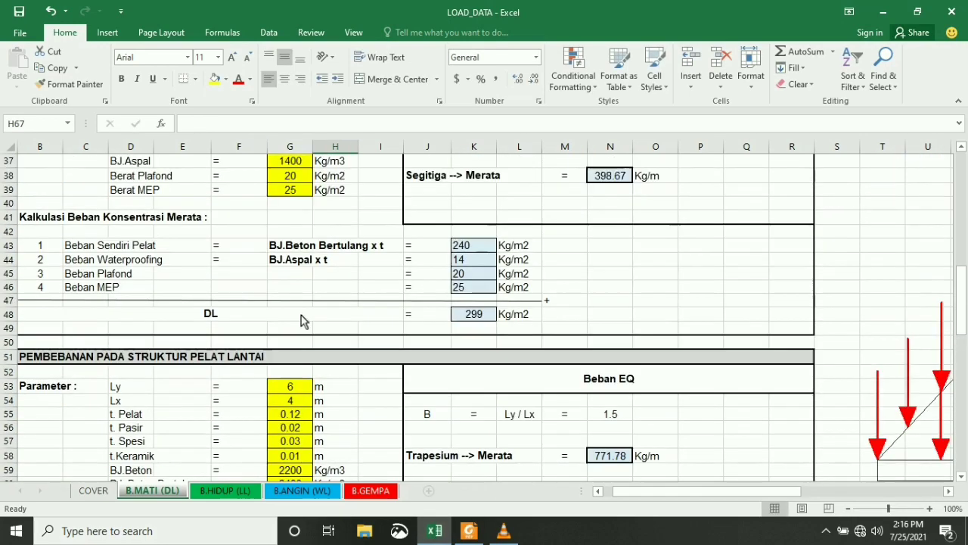
scroll(307, 276, down, 4)
scroll(288, 342, down, 1)
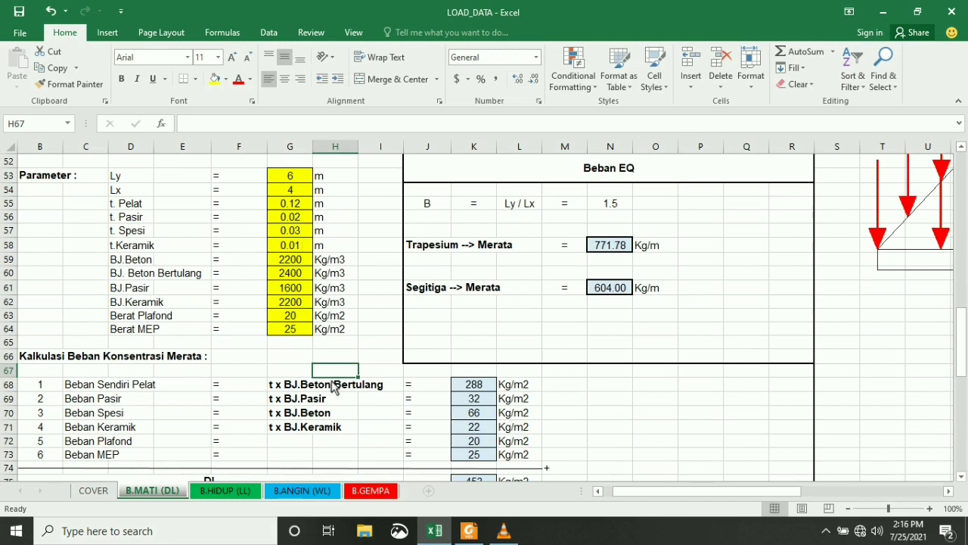
drag(280, 387, 292, 431)
click(344, 415)
click(286, 387)
drag(286, 386, 301, 437)
click(340, 391)
click(280, 388)
drag(280, 388, 300, 436)
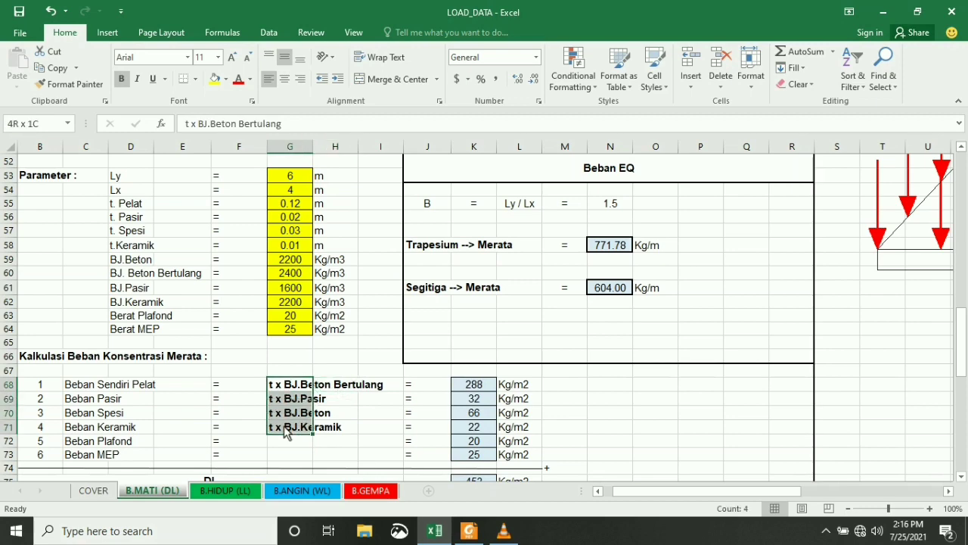
click(574, 401)
scroll(299, 397, down, 1)
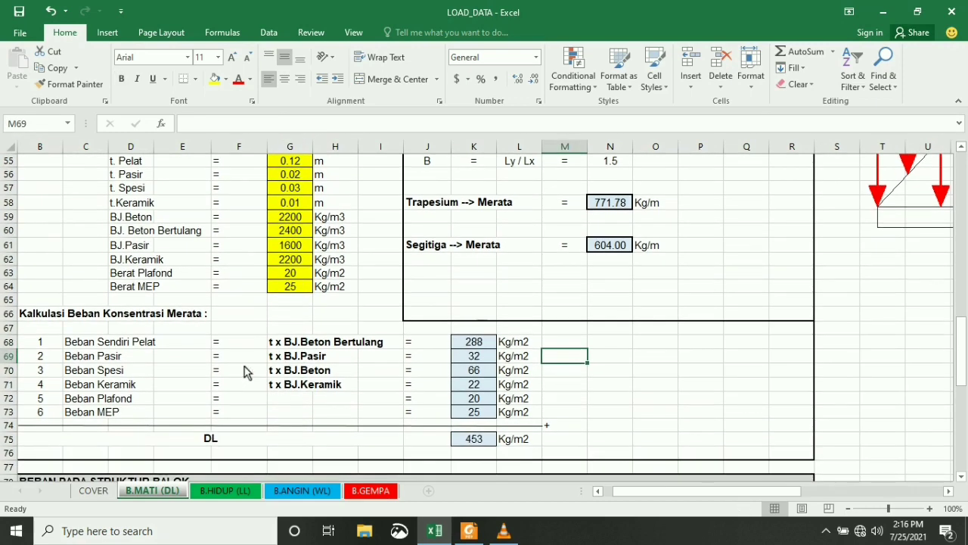
Examine the cell formulas for each of the floor slab's six load items and its DL total
click(484, 339)
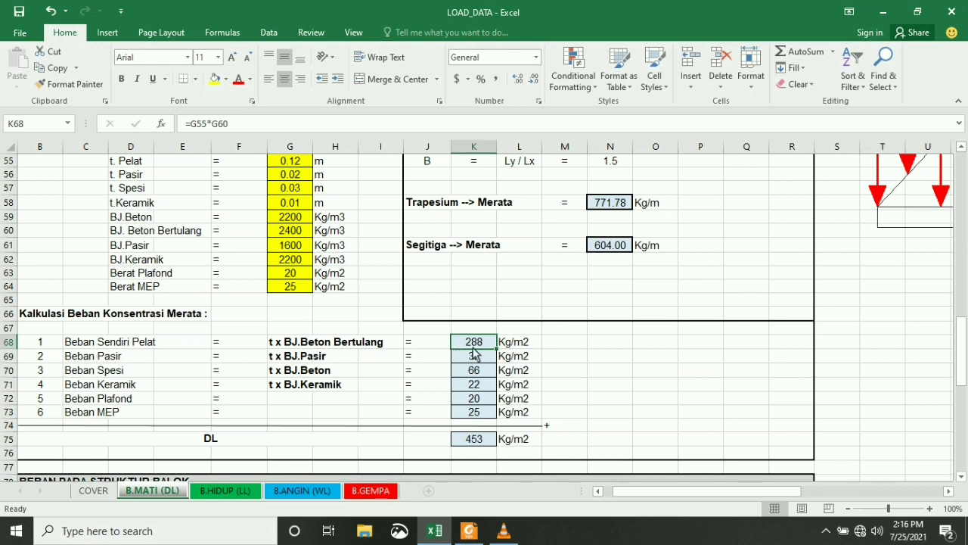
click(475, 356)
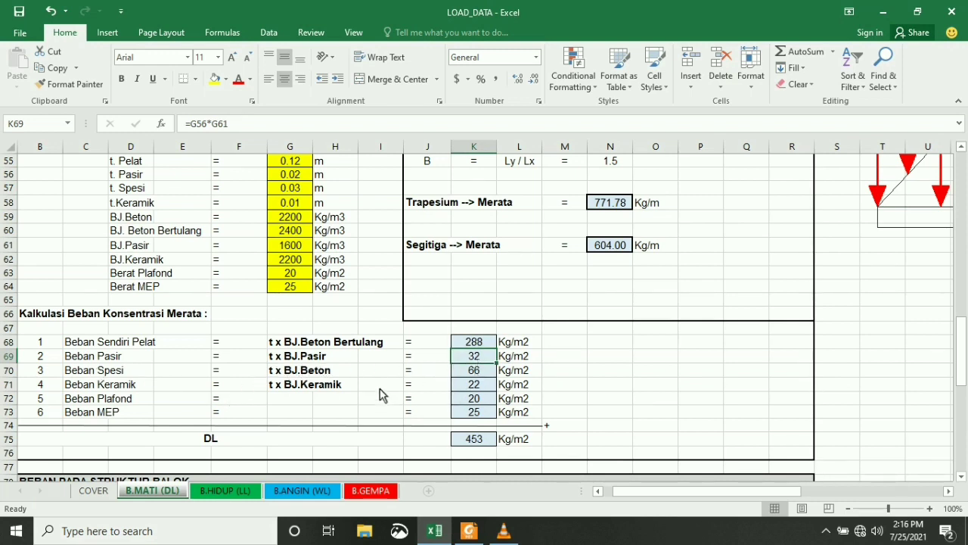
click(468, 375)
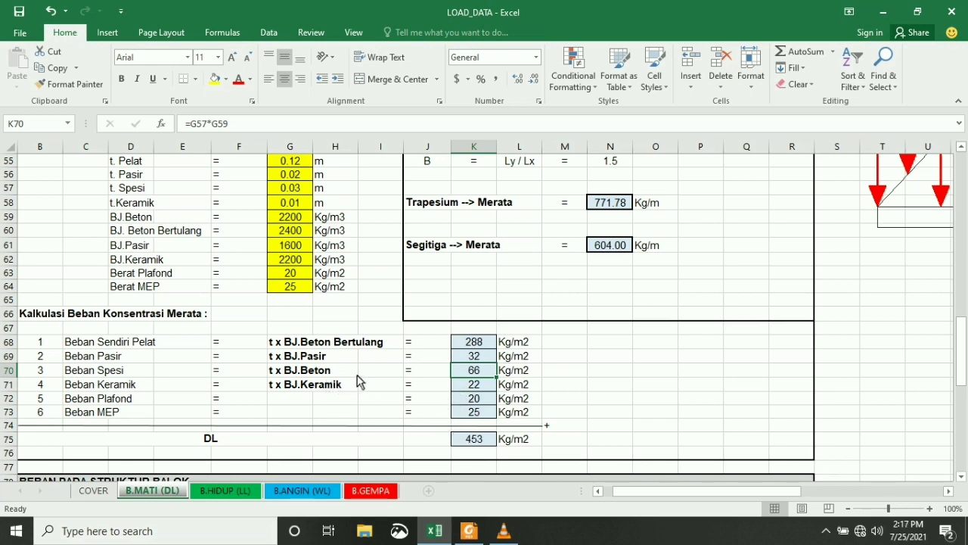
click(468, 388)
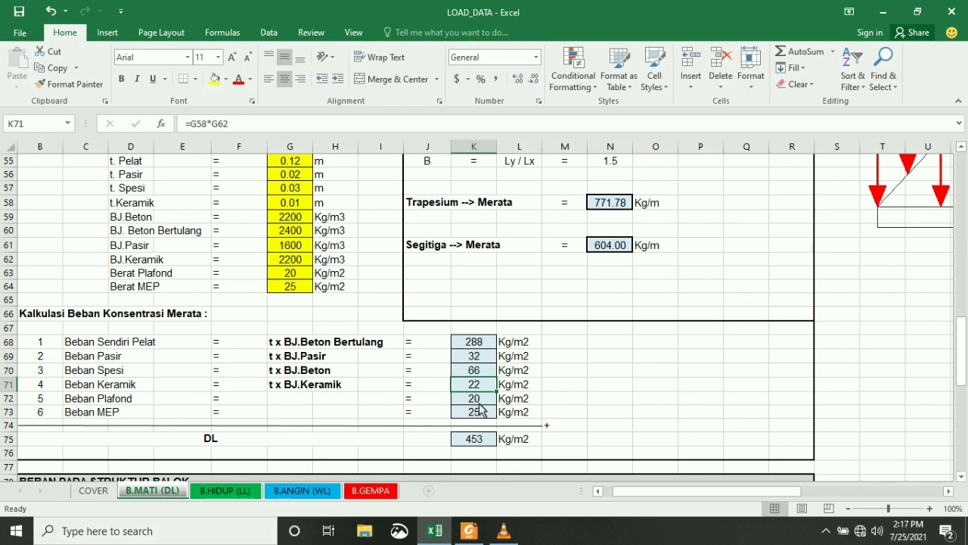
key(Down)
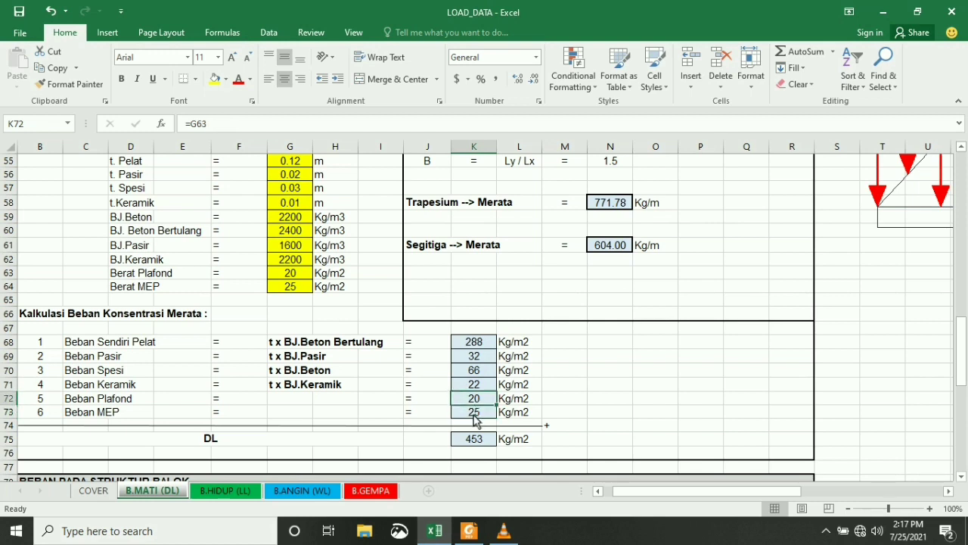
click(475, 410)
click(475, 401)
click(475, 411)
click(474, 401)
scroll(295, 443, down, 1)
click(490, 402)
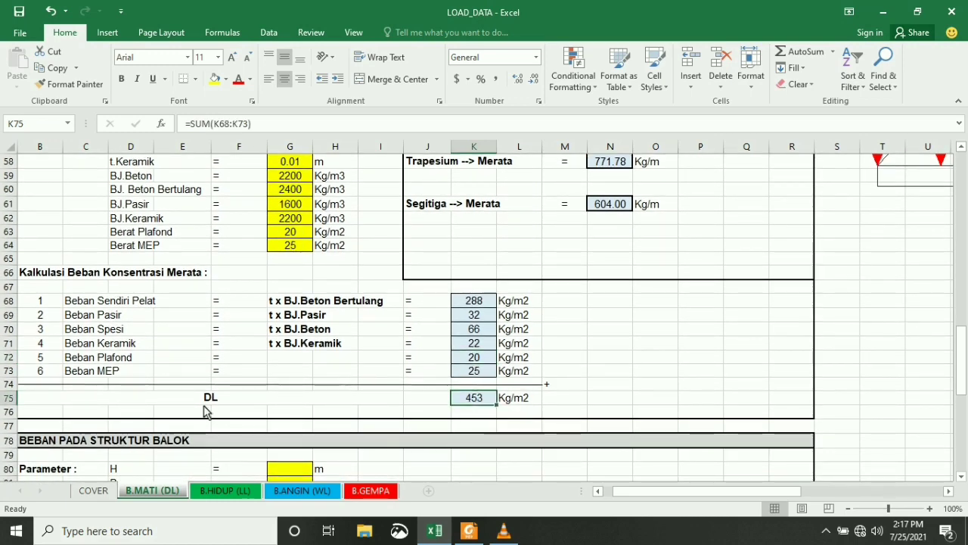
Examine the floor slab's Beban EQ formulas: the Ly / Lx ratio, Trapesium to Merata and Segitiga to Merata
scroll(538, 409, up, 3)
drag(449, 213, 619, 395)
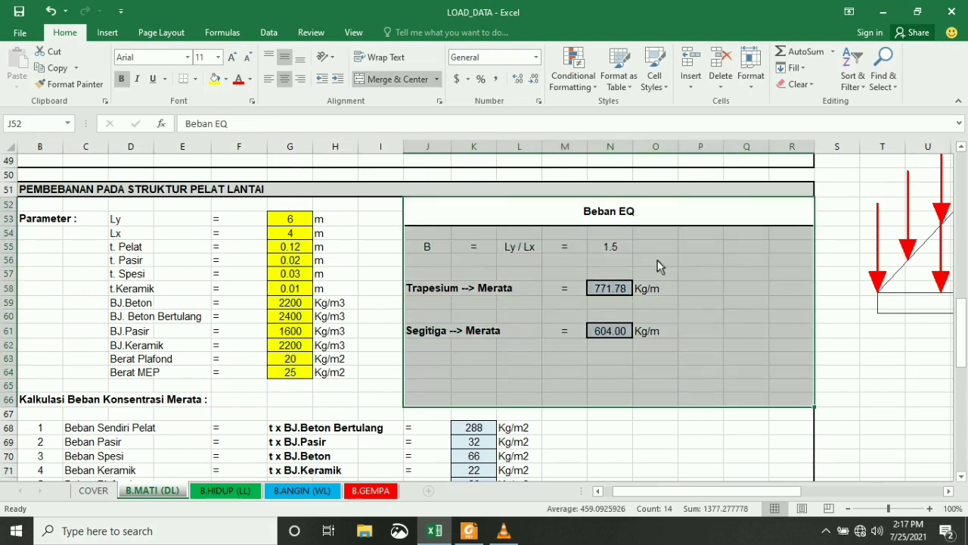
click(718, 264)
click(432, 261)
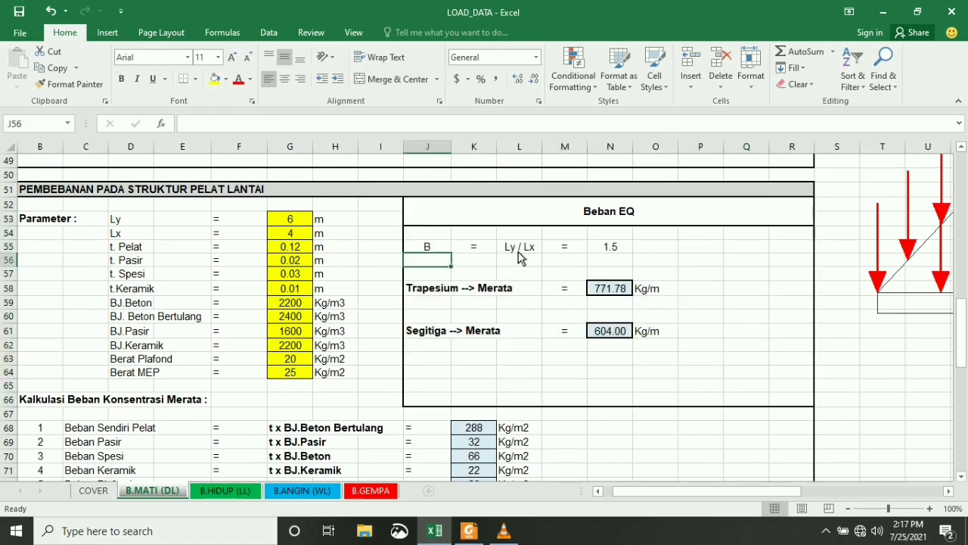
click(613, 252)
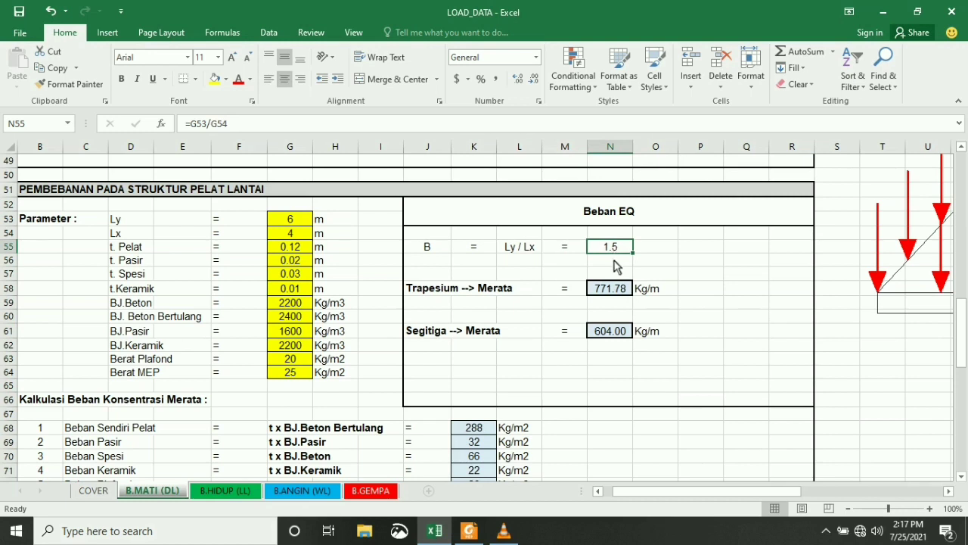
click(434, 293)
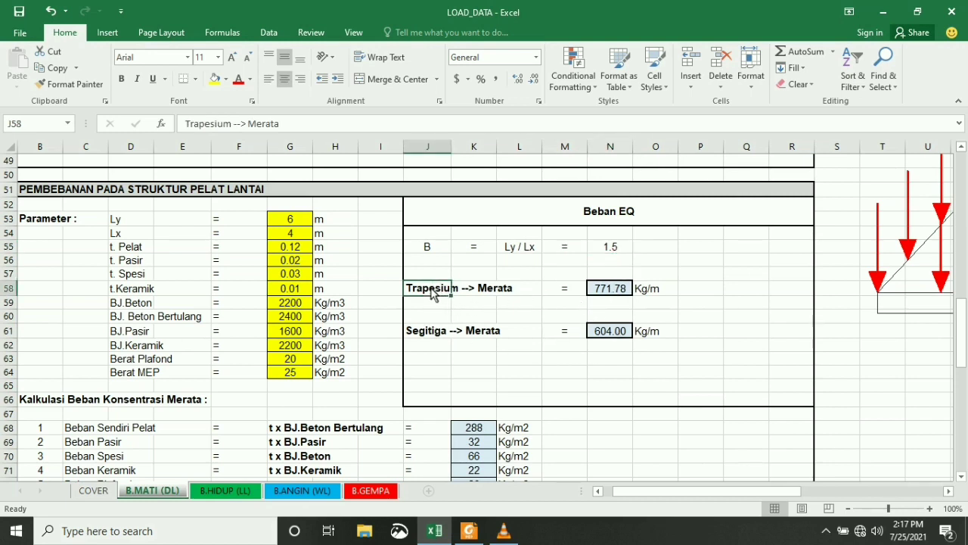
click(612, 295)
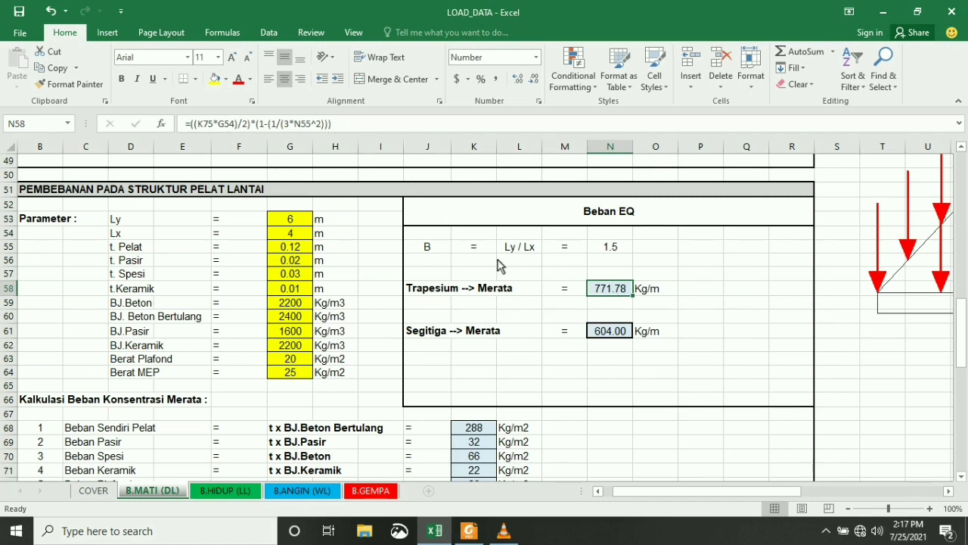
click(617, 334)
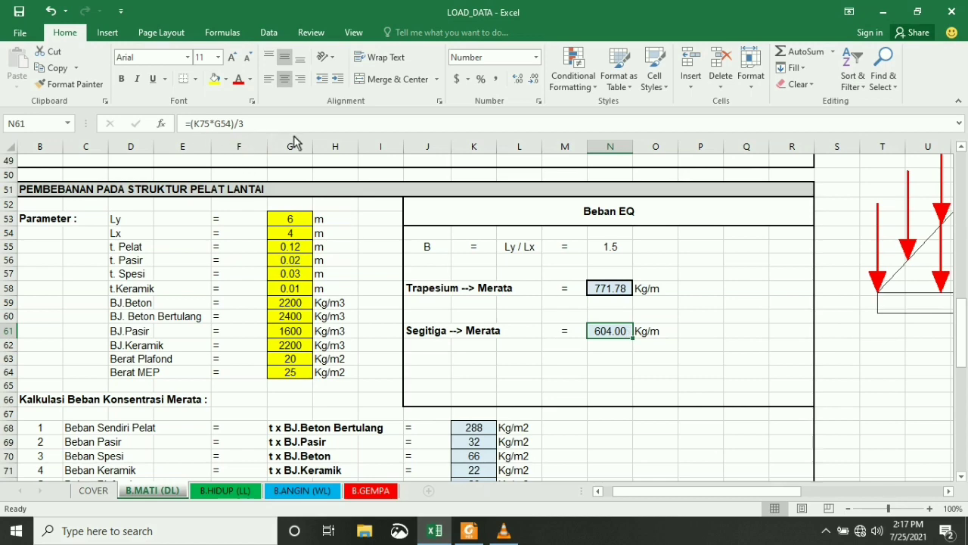
scroll(499, 312, down, 2)
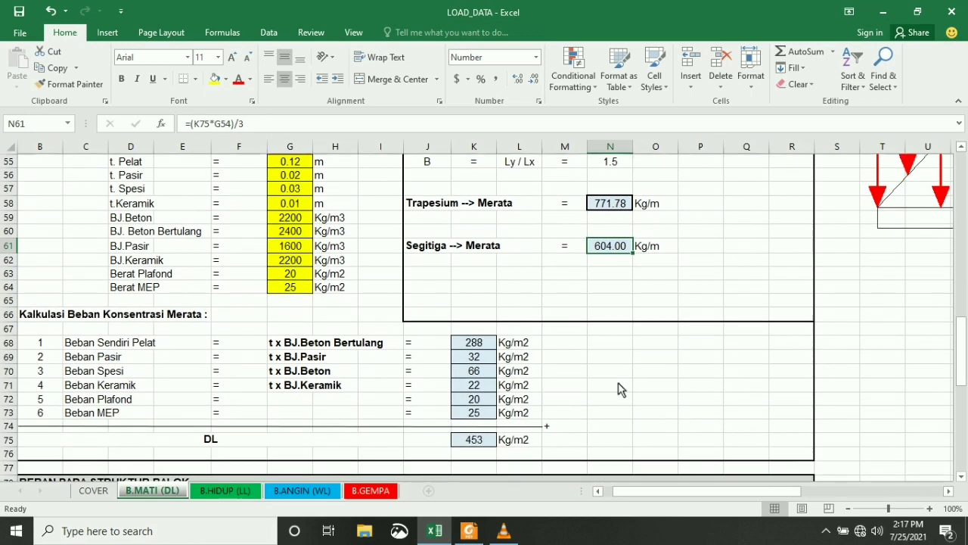
click(619, 387)
scroll(530, 250, up, 2)
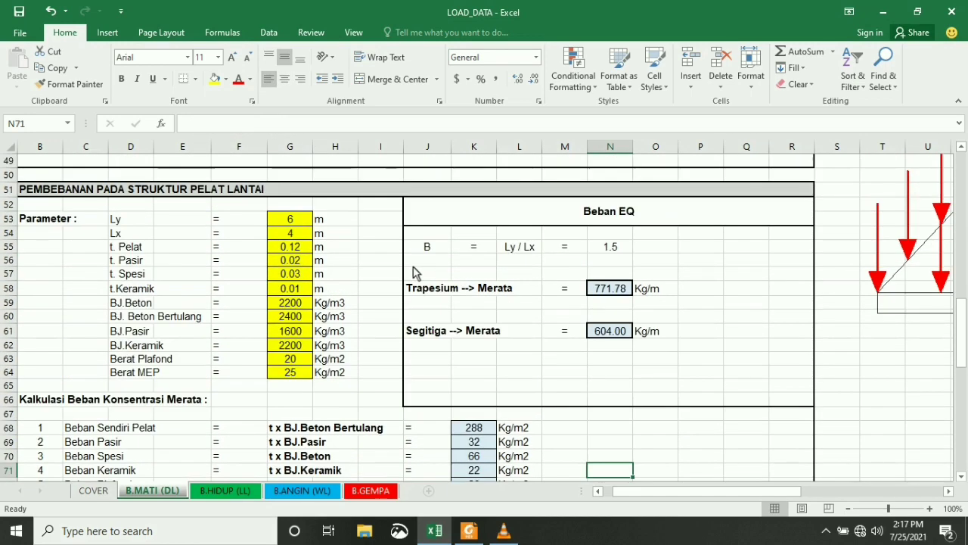
scroll(288, 276, up, 1)
scroll(286, 276, up, 2)
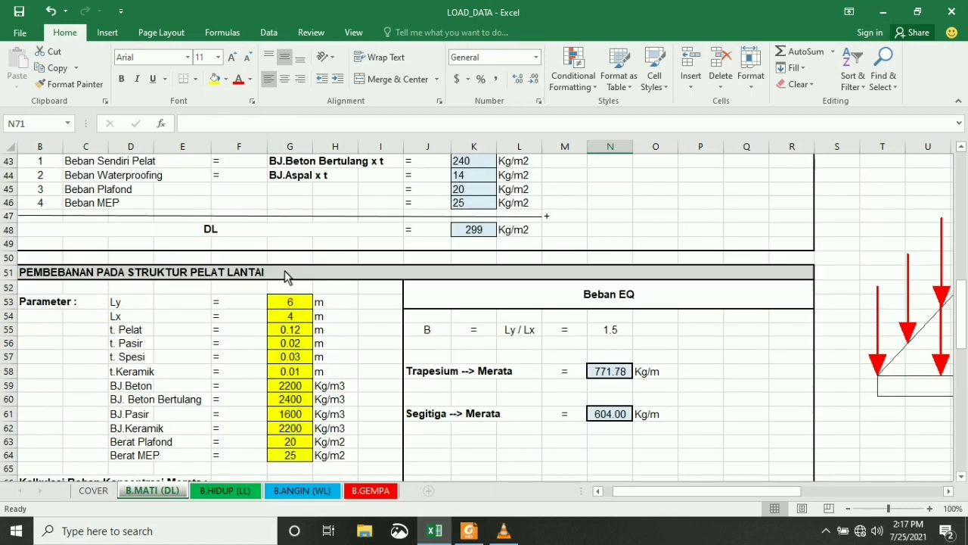
In the beam load section (Beban pada Struktur Balok), set the beam height H to 0.6 m
scroll(287, 274, down, 7)
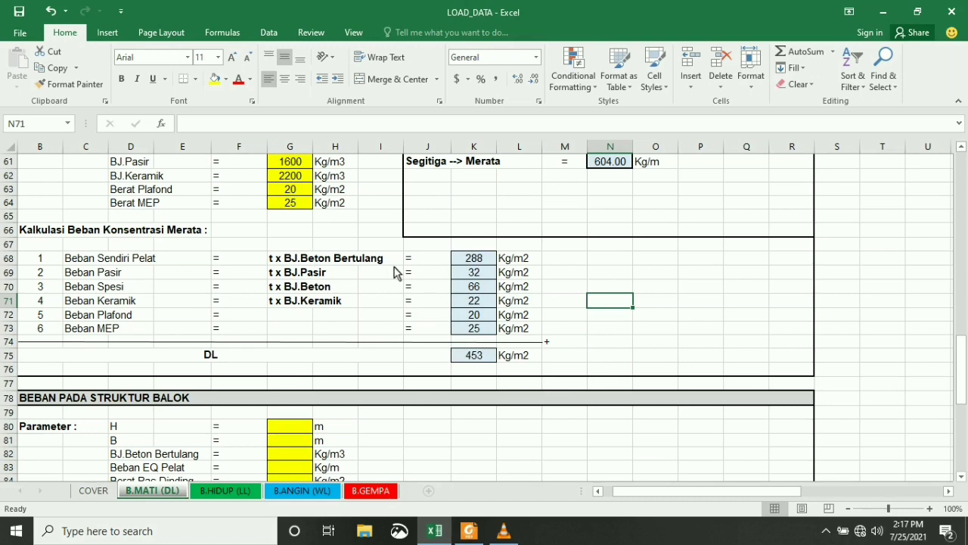
scroll(394, 268, down, 1)
drag(703, 491, 652, 494)
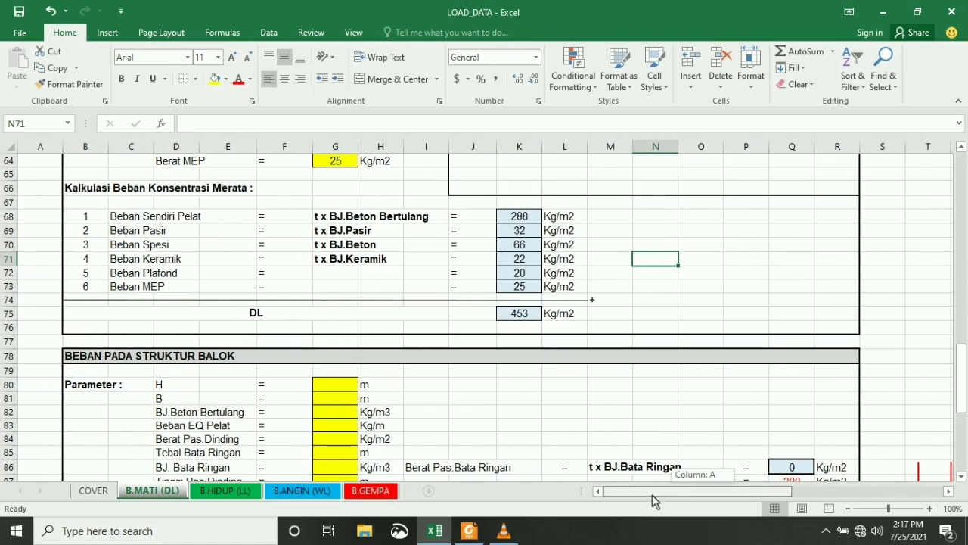
click(177, 356)
scroll(211, 297, down, 2)
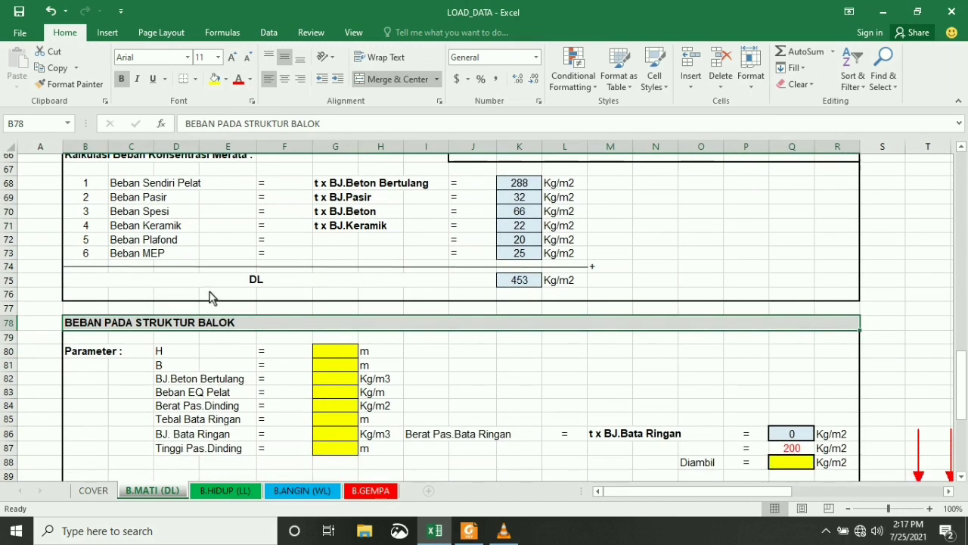
scroll(212, 297, down, 3)
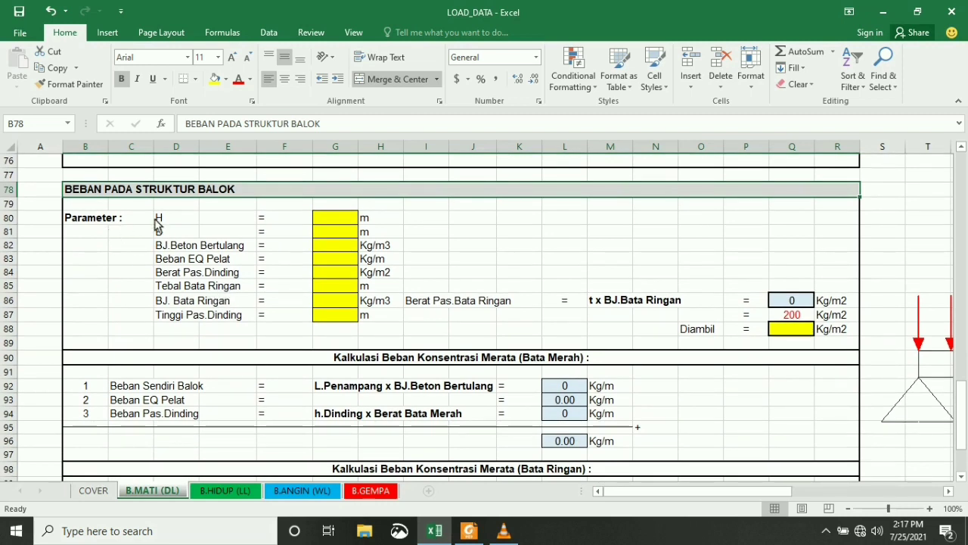
click(346, 220)
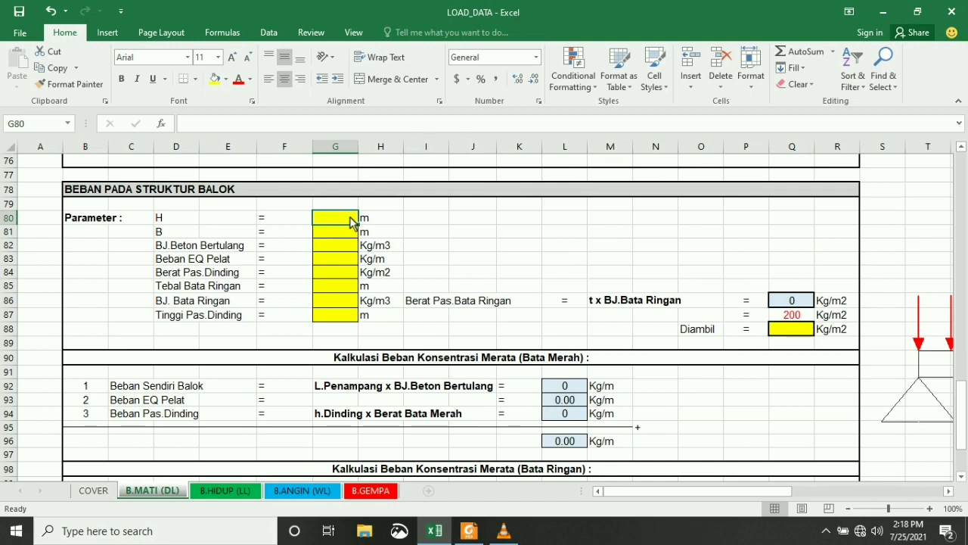
text(0.6)
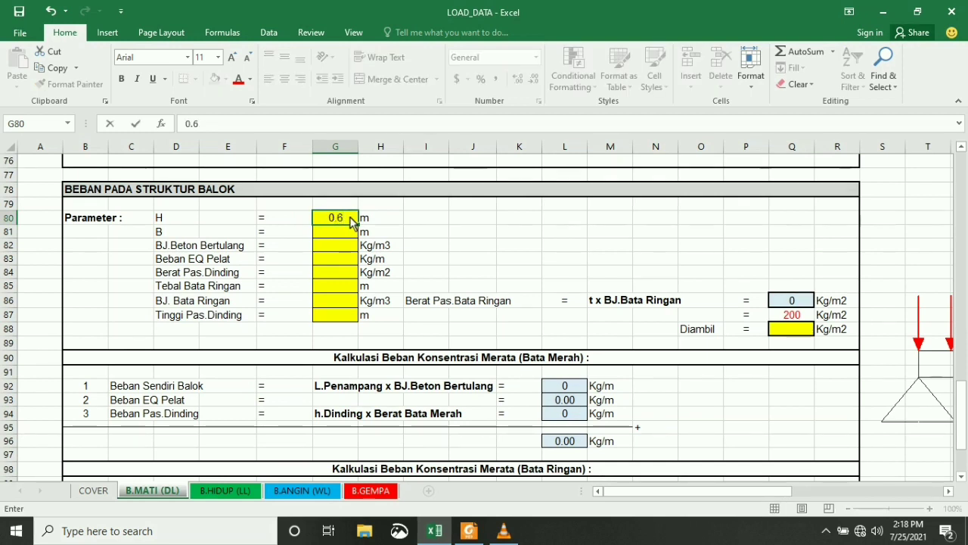
key(Return)
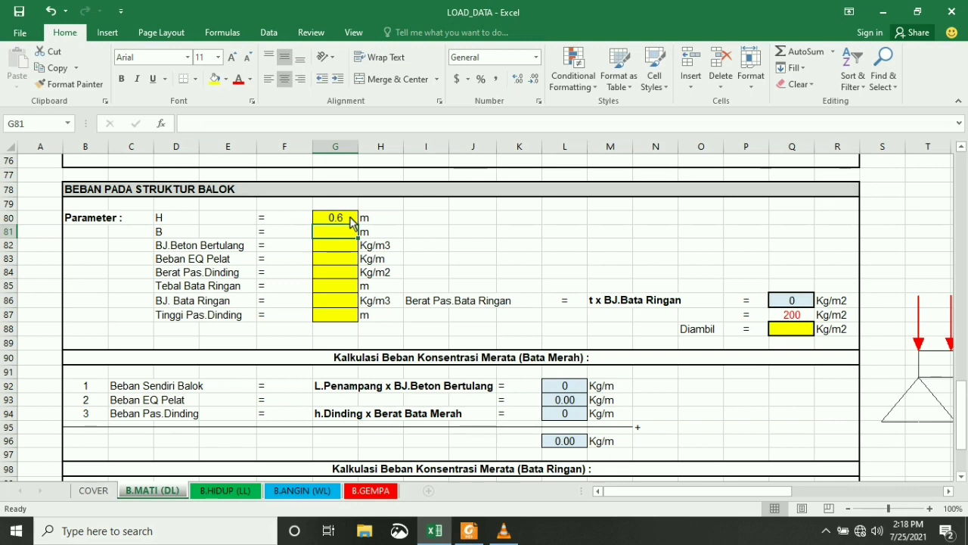
Set the beam width B to half the height with the formula =G80/2
text(=)
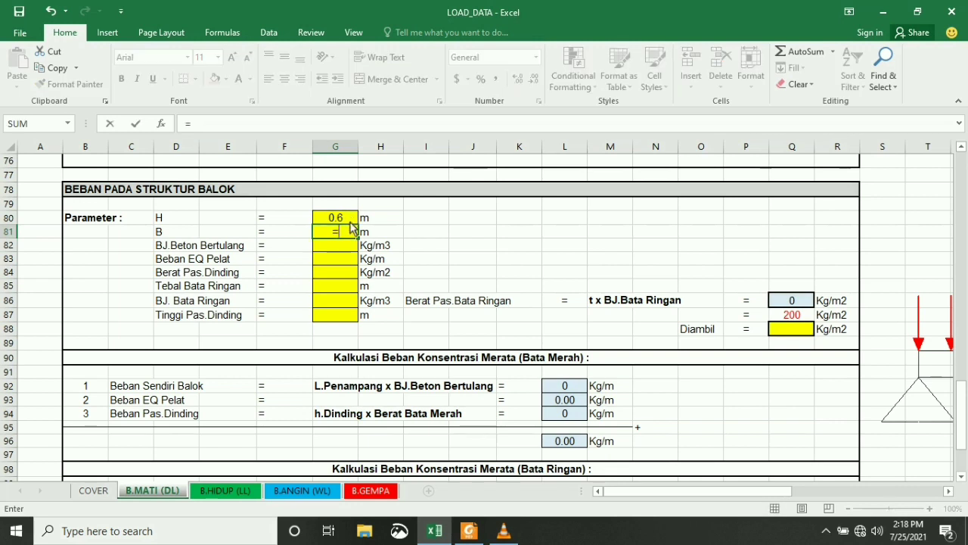
click(350, 219)
text(/)
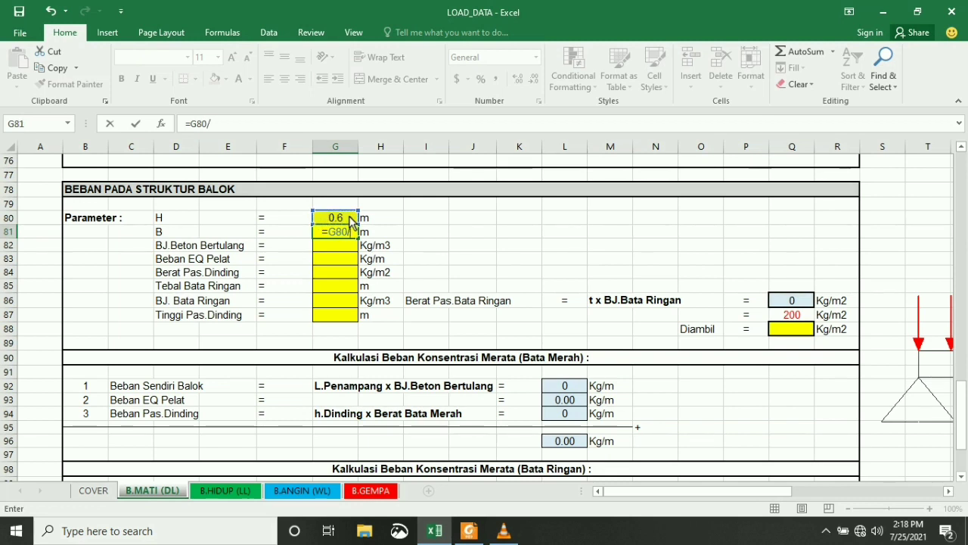
text(2)
key(Return)
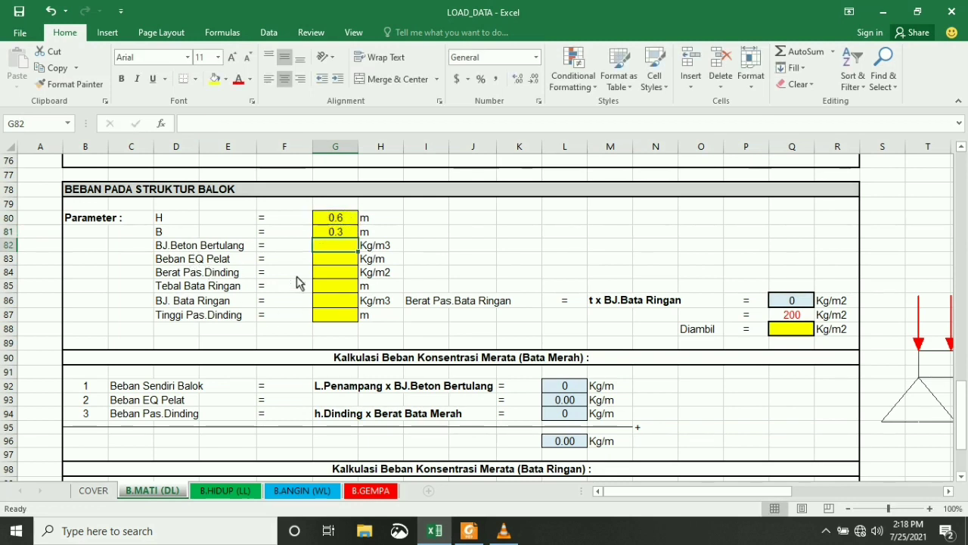
Look up Beton bertulang in PPPURG_1987.pdf in Foxit Reader and enter 2400 Kg/m3 as the beam's BJ.Beton Bertulang in Excel
click(469, 530)
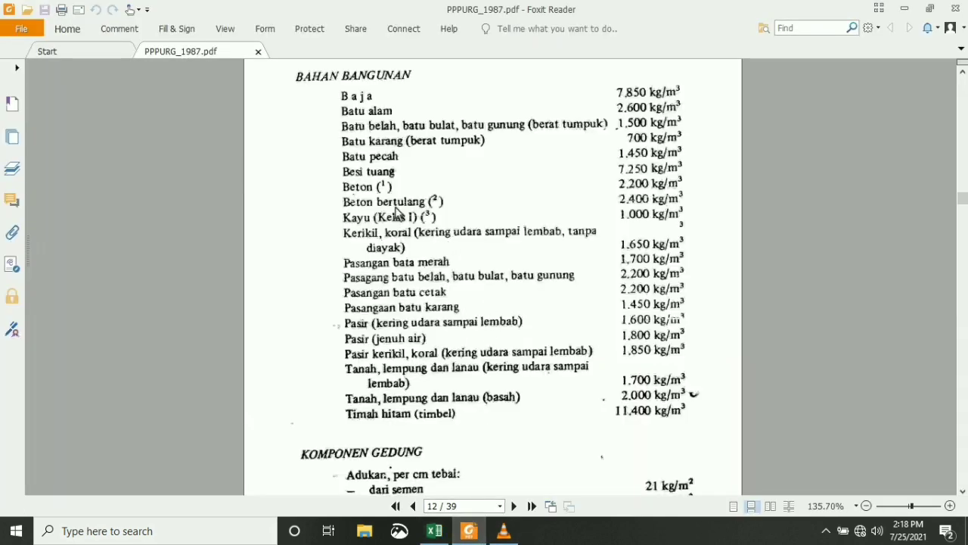
click(435, 533)
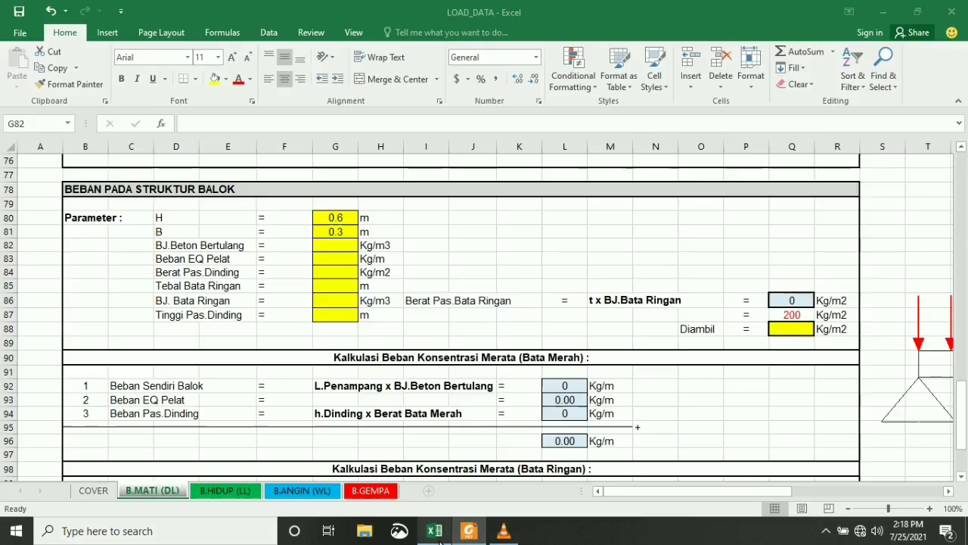
text(24)
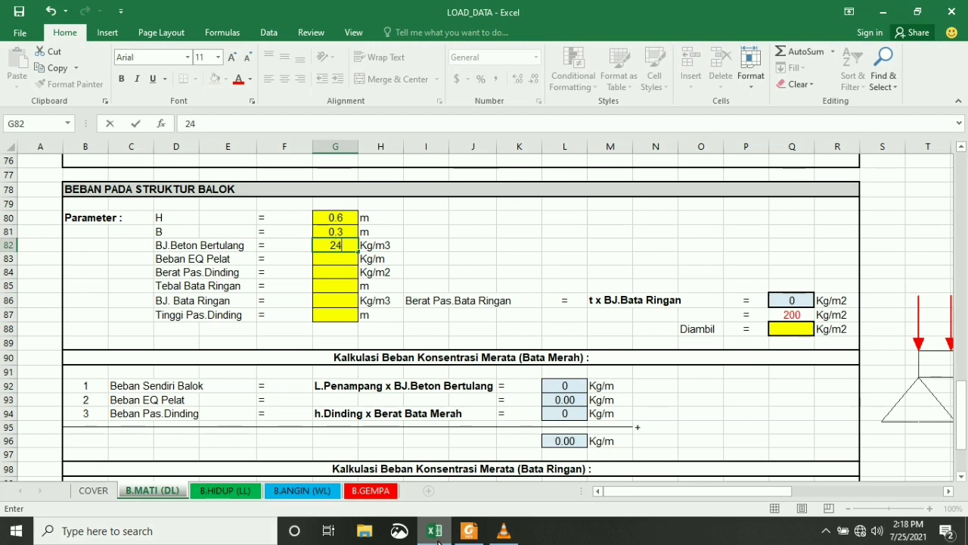
text(00)
key(Return)
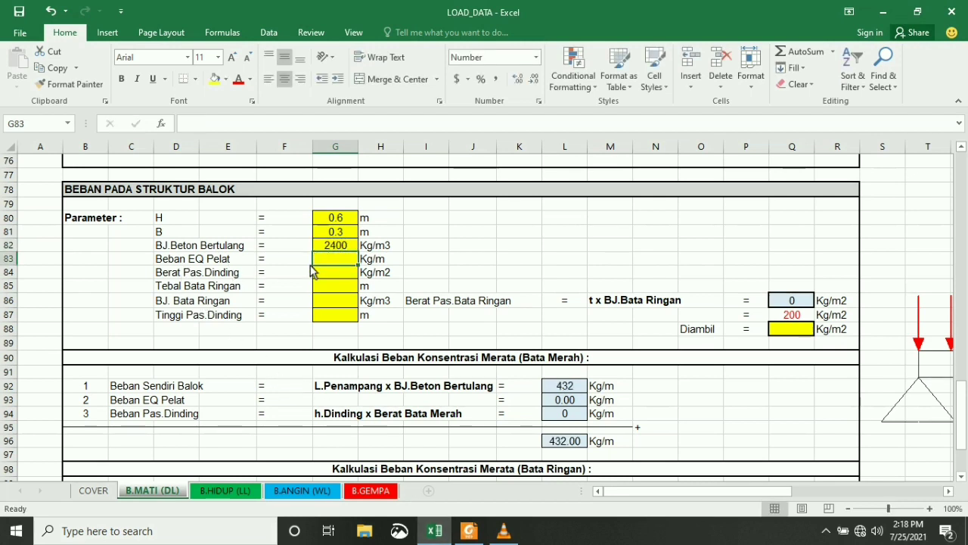
Review the floor slab's Beban EQ block and link the beam's Beban EQ Pelat to its Segitiga to Merata value
scroll(528, 327, up, 9)
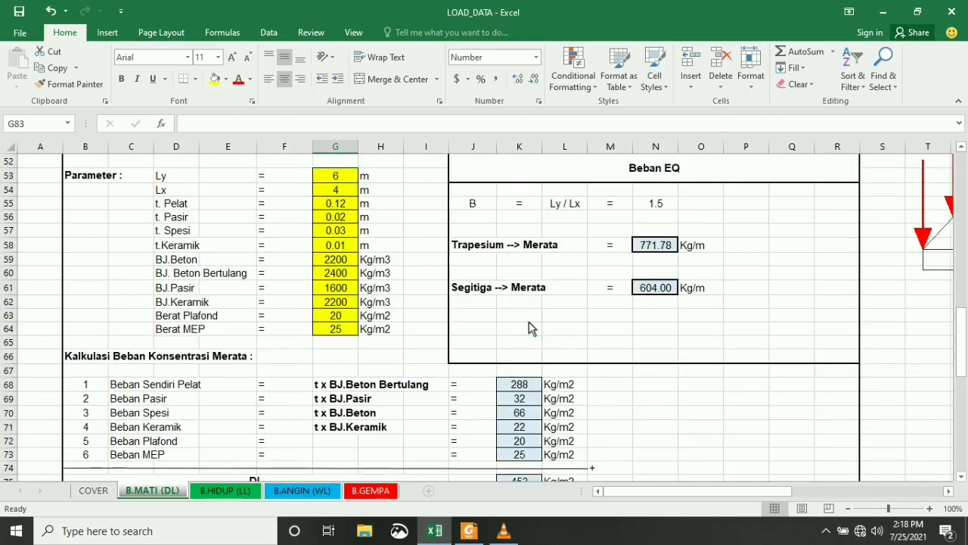
drag(560, 225, 639, 398)
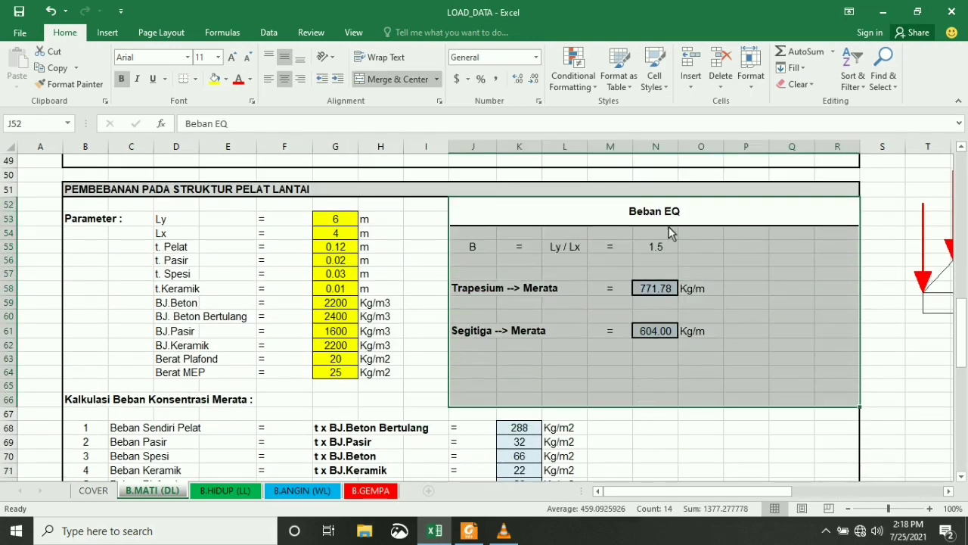
drag(484, 225, 568, 405)
click(755, 318)
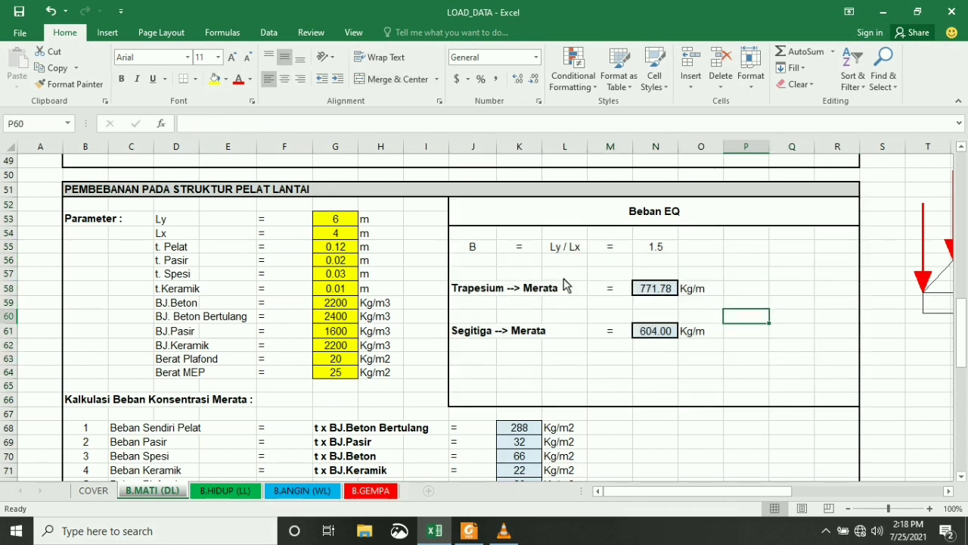
click(659, 337)
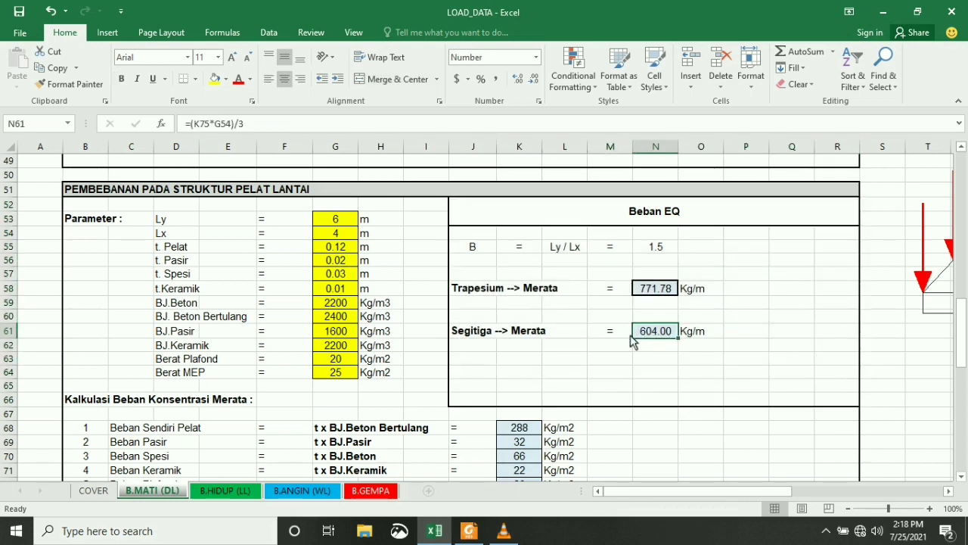
scroll(569, 309, down, 6)
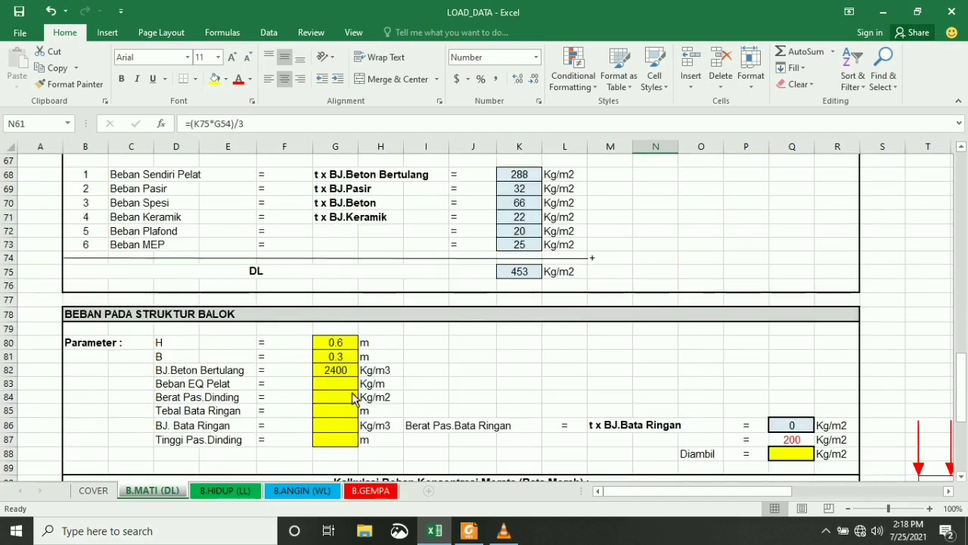
click(345, 386)
text(=)
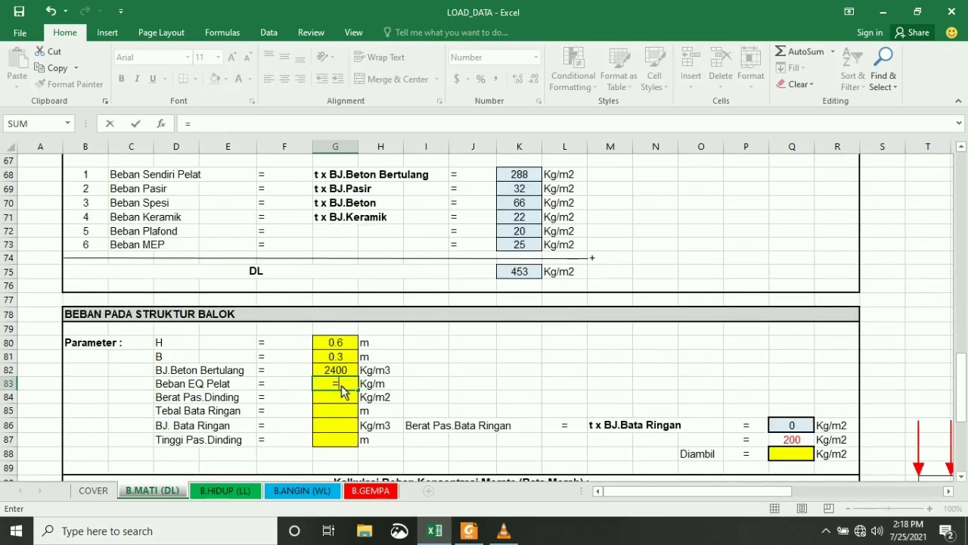
scroll(567, 385, up, 4)
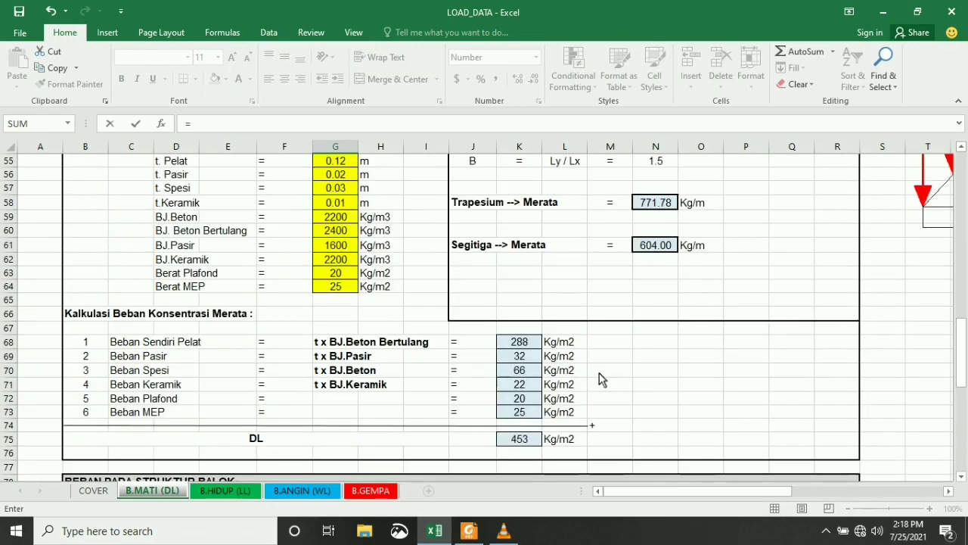
click(657, 246)
key(Return)
scroll(660, 250, down, 3)
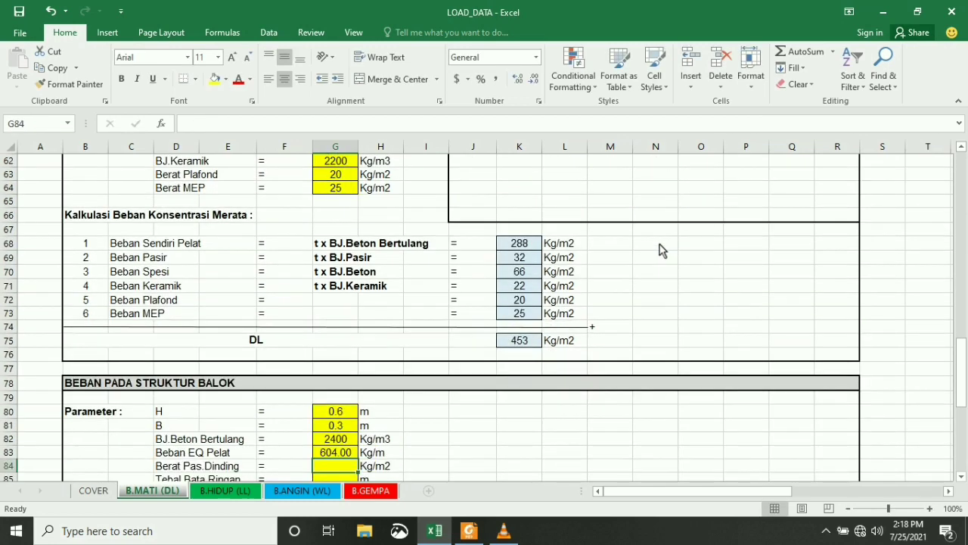
Look up half-brick Dinding pasangan bata merah in PPPURG_1987.pdf in Foxit Reader and enter 250 Kg/m2 as Berat Pas.Dinding in Excel
scroll(362, 395, down, 1)
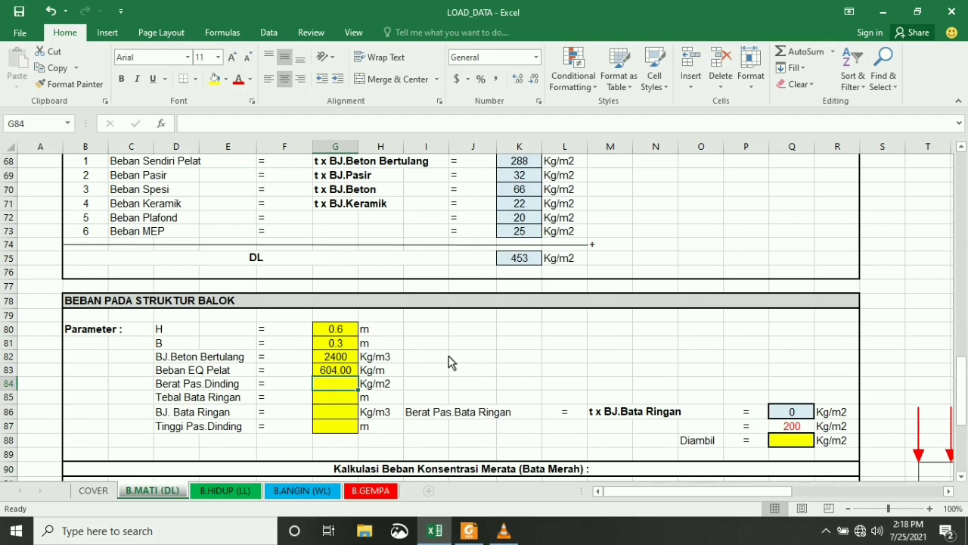
scroll(449, 361, down, 1)
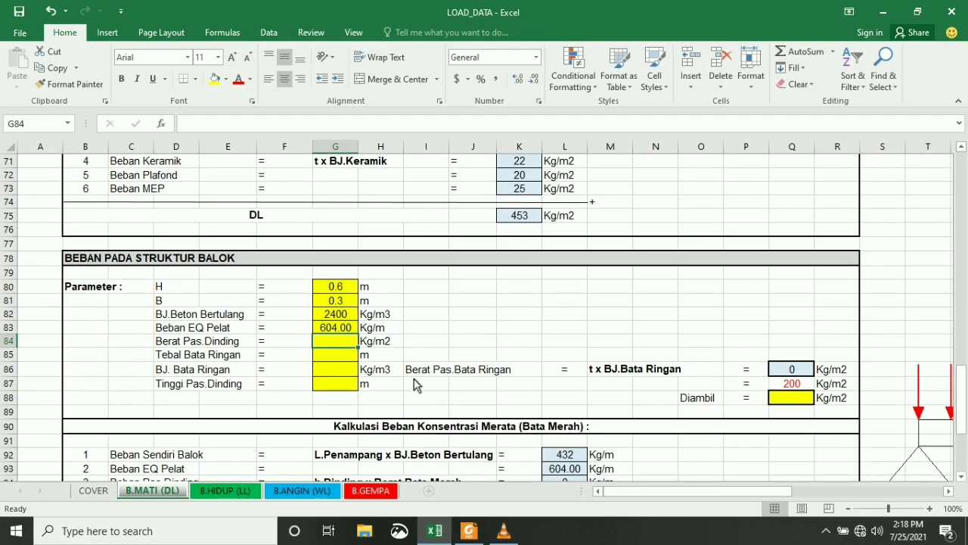
click(473, 331)
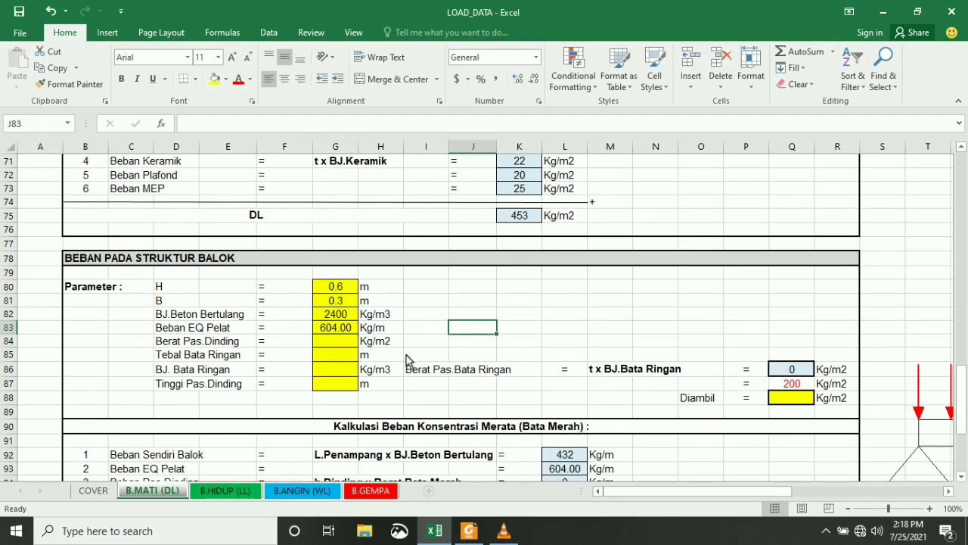
click(333, 344)
click(466, 532)
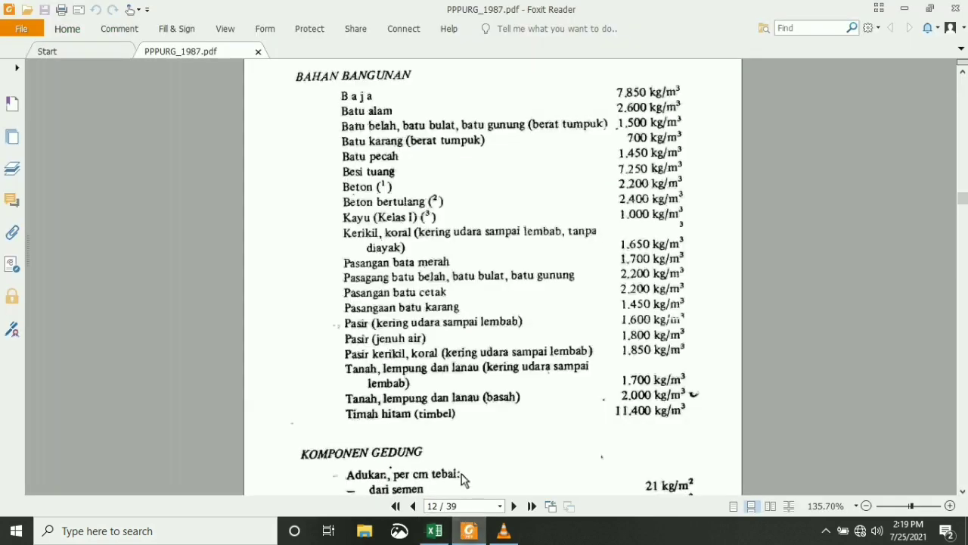
scroll(505, 401, down, 5)
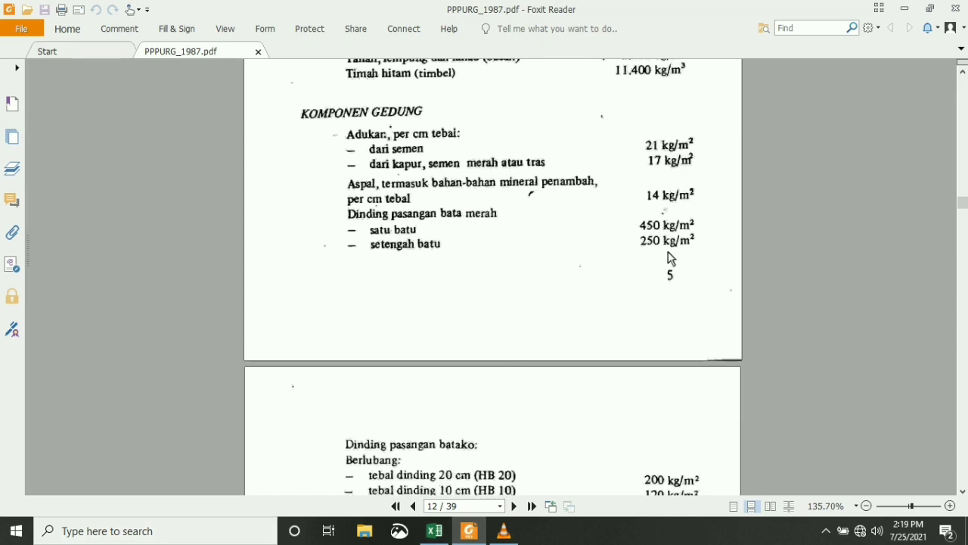
scroll(671, 259, down, 1)
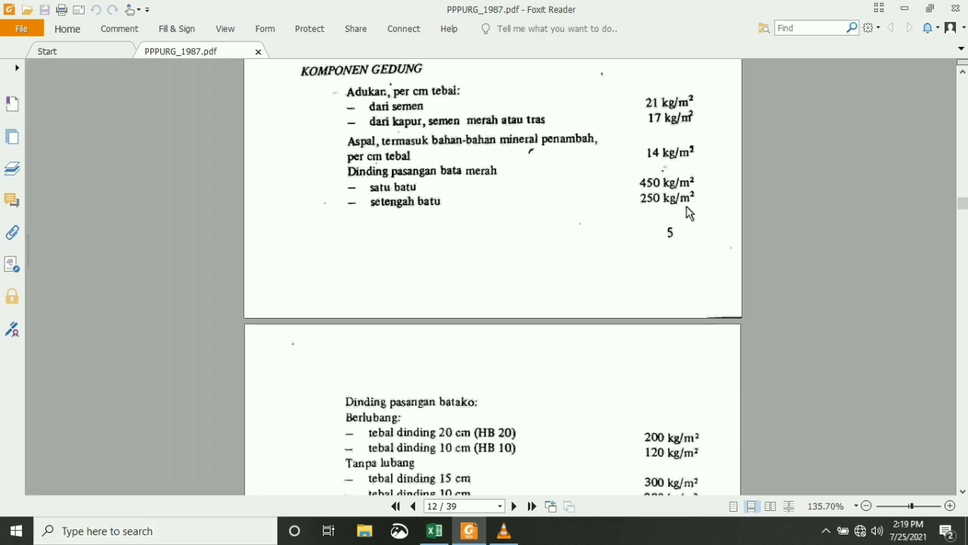
click(434, 530)
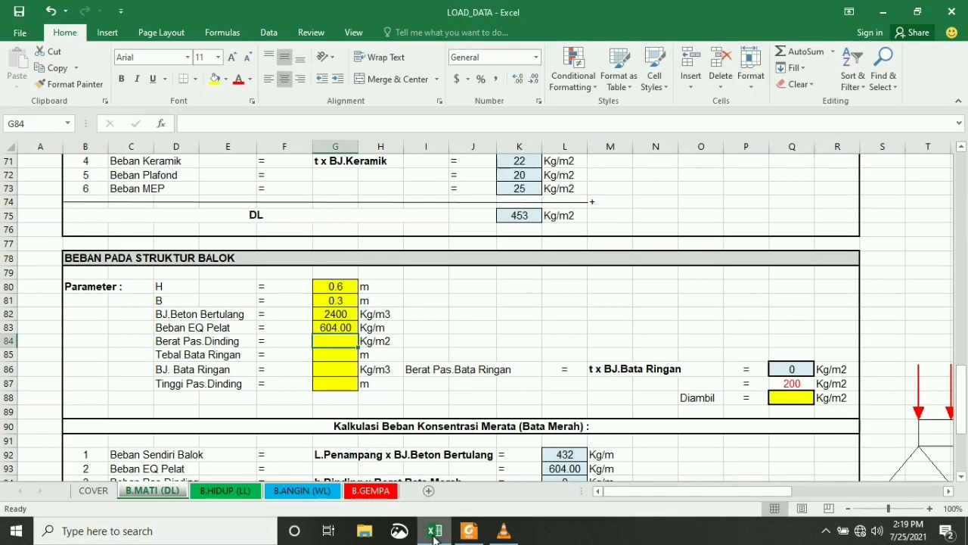
text(2)
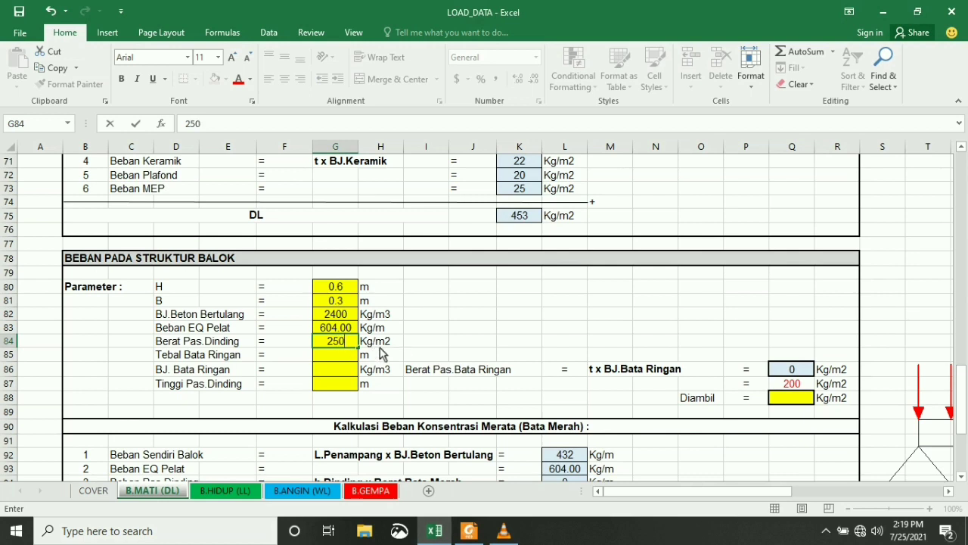
text(50)
Set the light brick thickness (Tebal Bata Ringan) to 0.15 m in the beam parameters
click(323, 363)
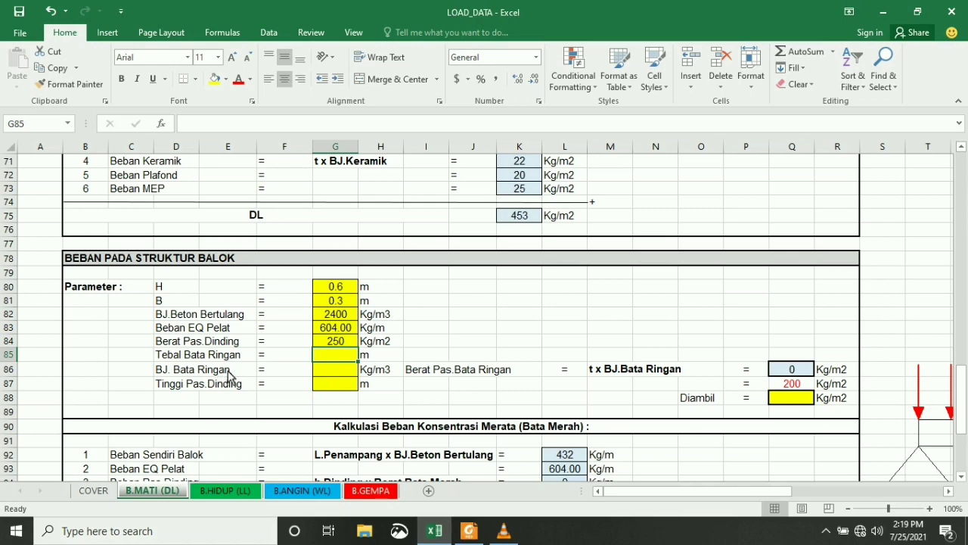
scroll(230, 376, down, 2)
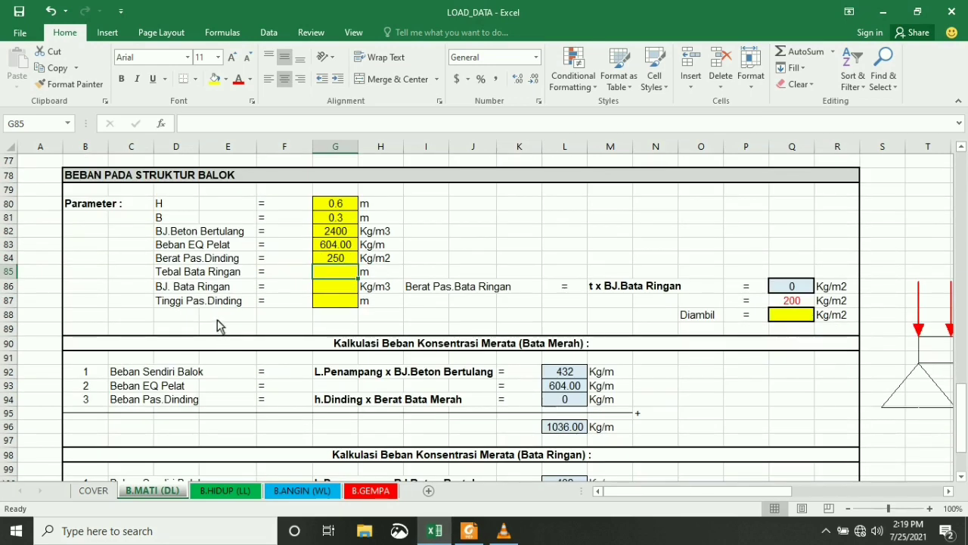
scroll(211, 284, up, 1)
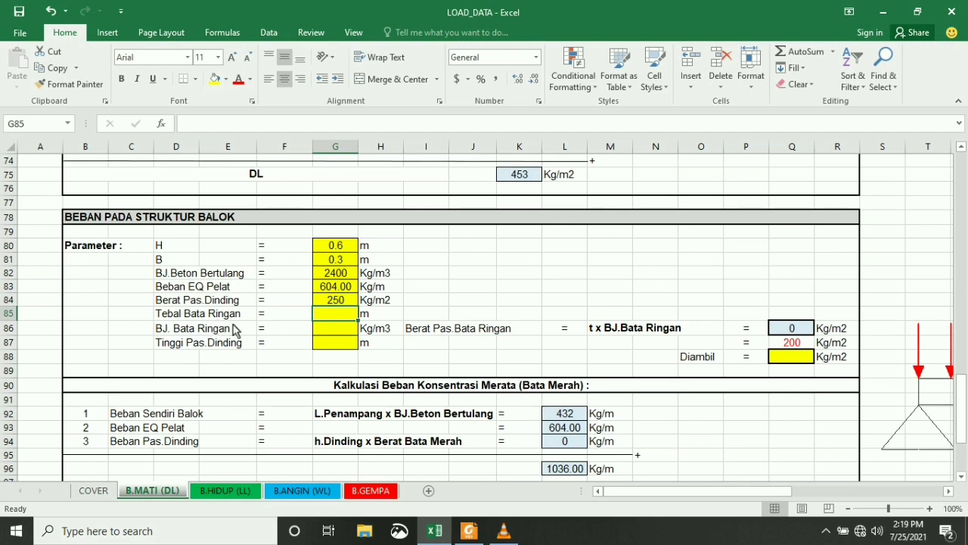
text(0.15)
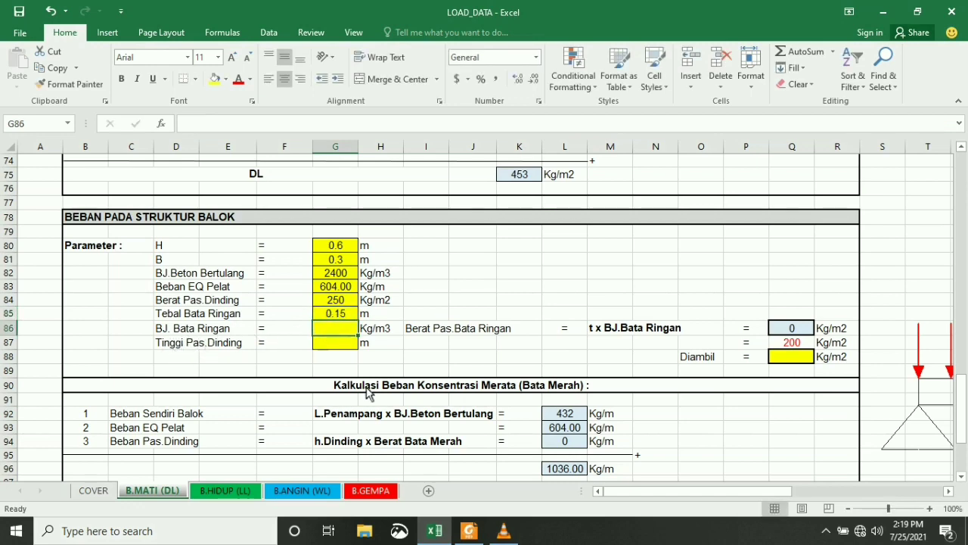
Check the wall weights in PPPURG_1987.pdf in Foxit Reader, and set BJ. Bata Ringan to 600 Kg/m3 in Excel
click(469, 530)
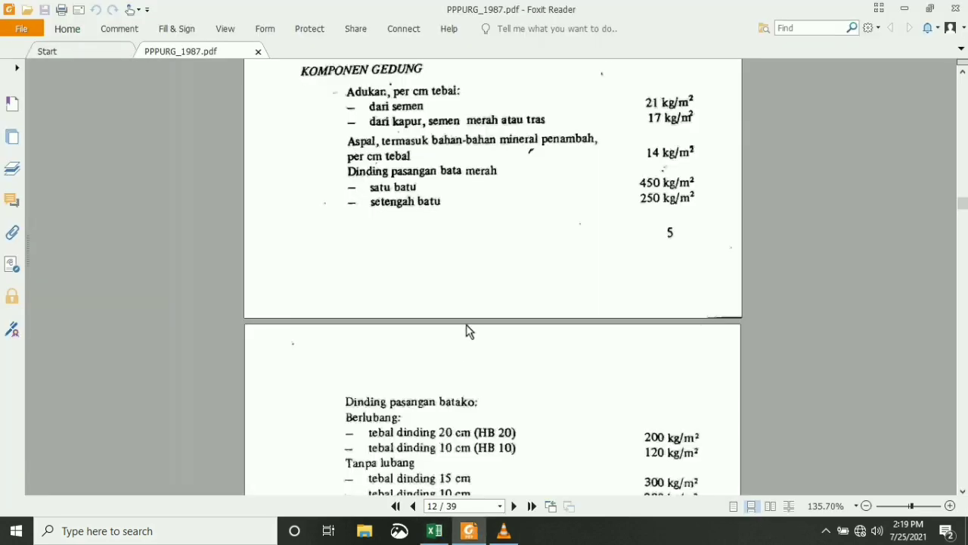
click(434, 530)
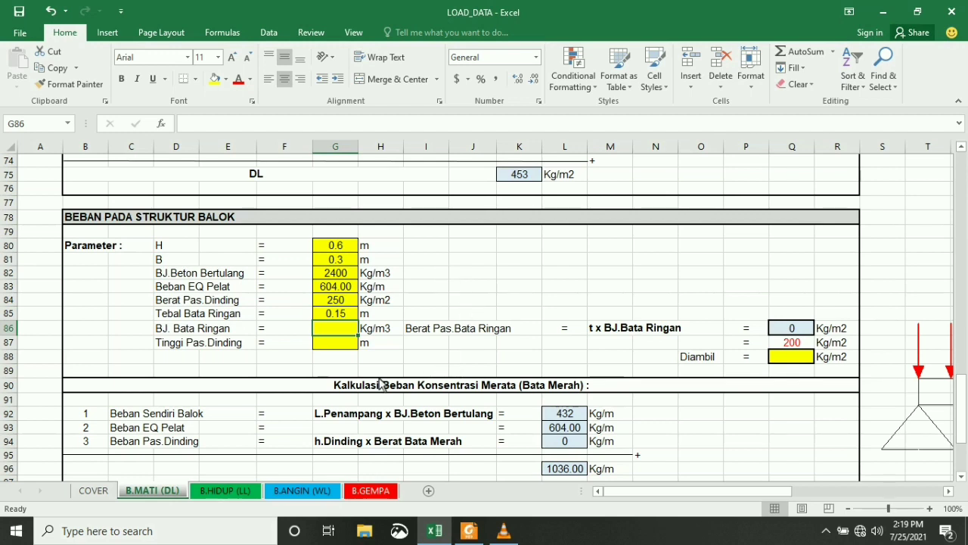
click(308, 371)
click(334, 333)
text(600)
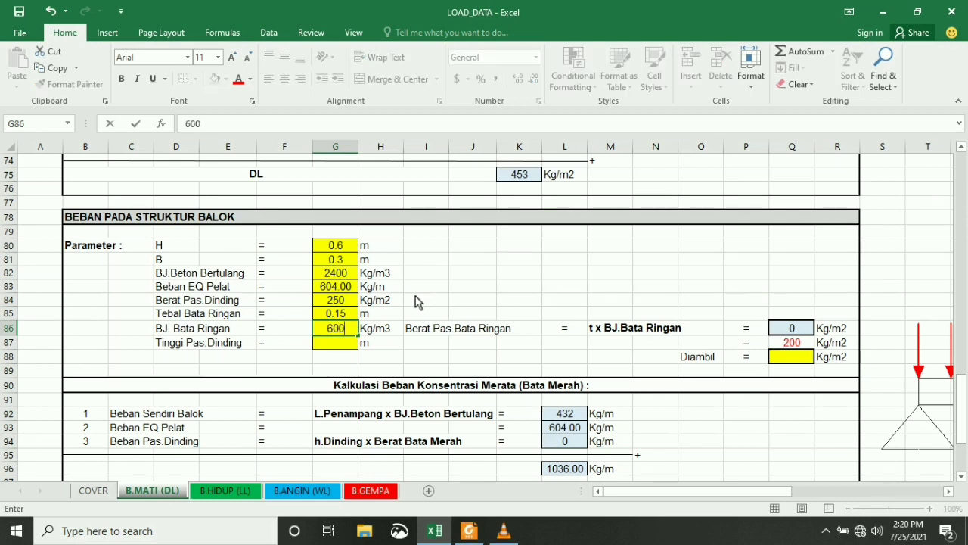
Set the wall height (Tinggi Pas.Dinding) to 4 m in the beam parameters
click(324, 346)
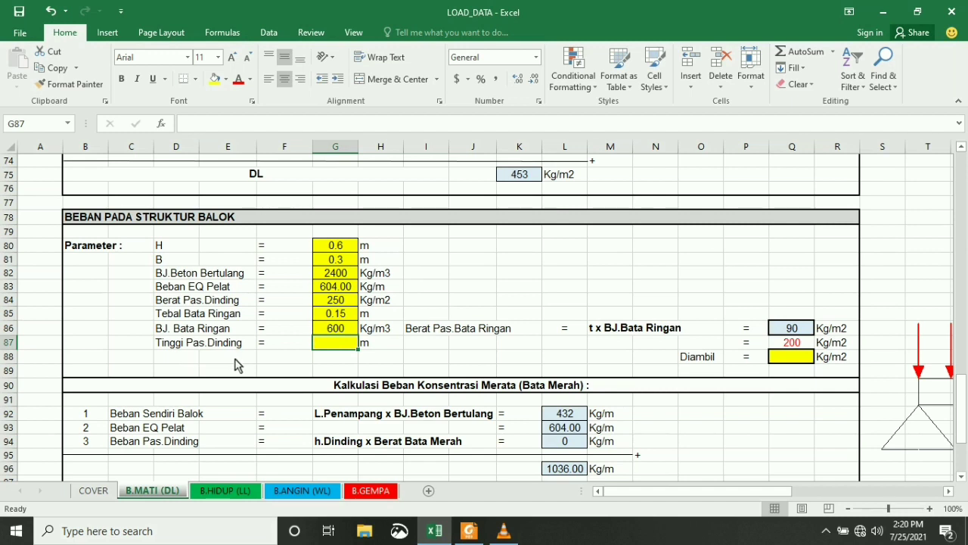
text(4)
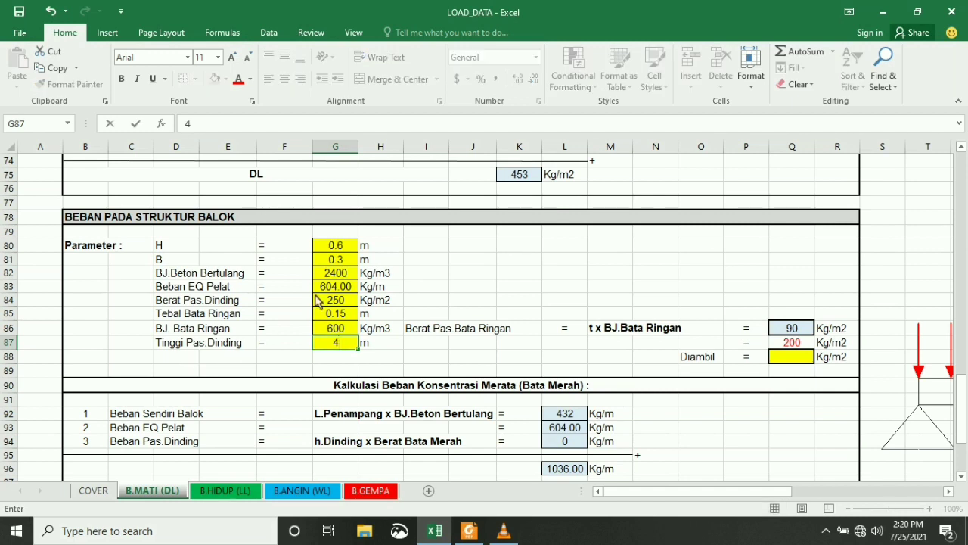
click(508, 246)
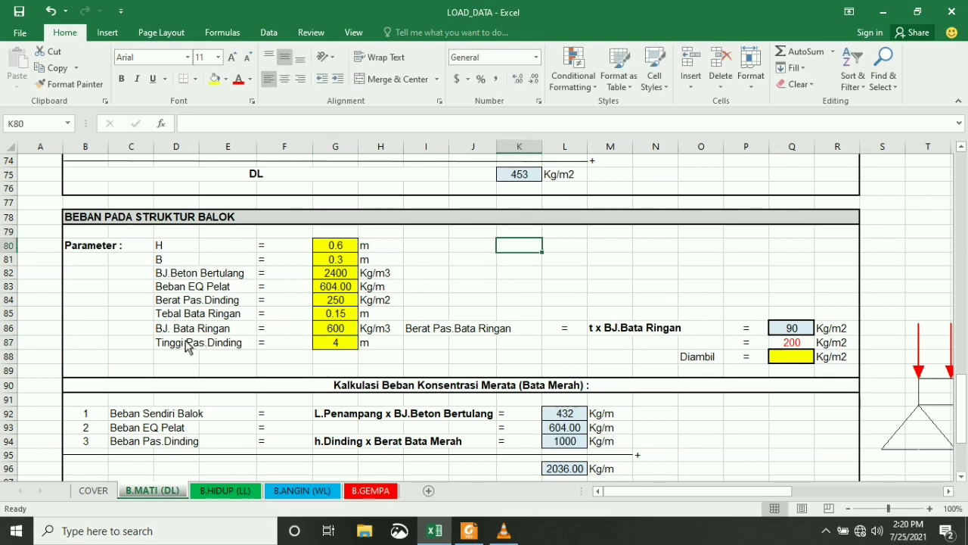
Inspect the light brick wall weight calculation (t x BJ.Bata Ringan) and the reference value beneath it
click(333, 331)
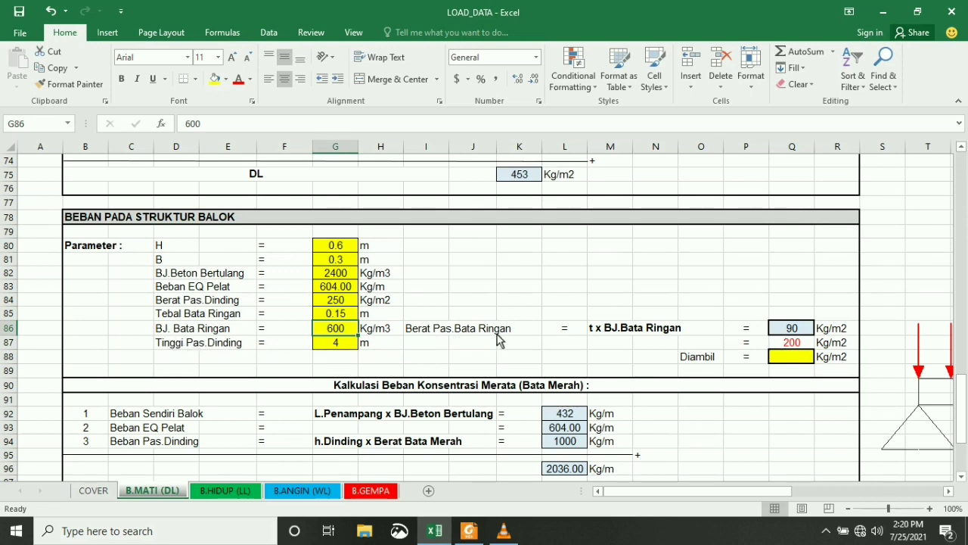
click(603, 332)
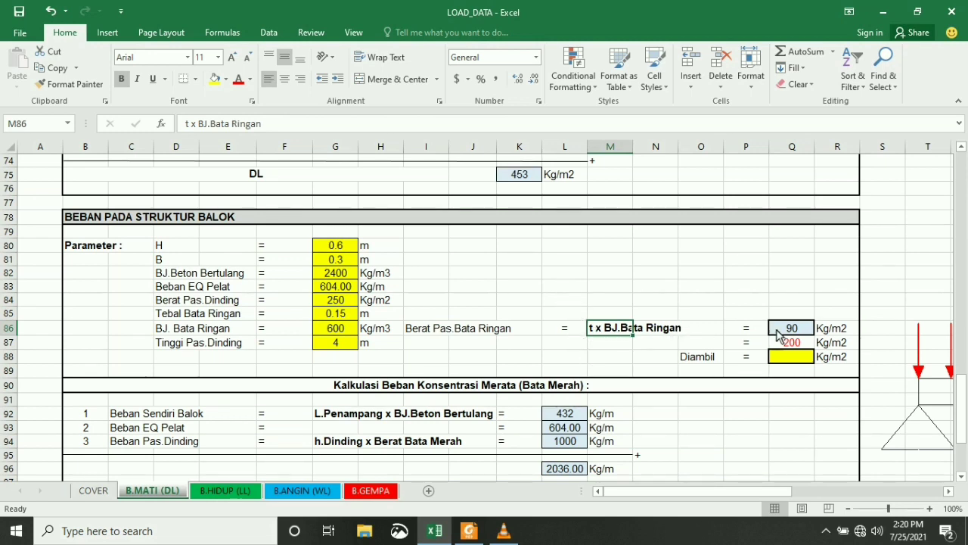
click(802, 330)
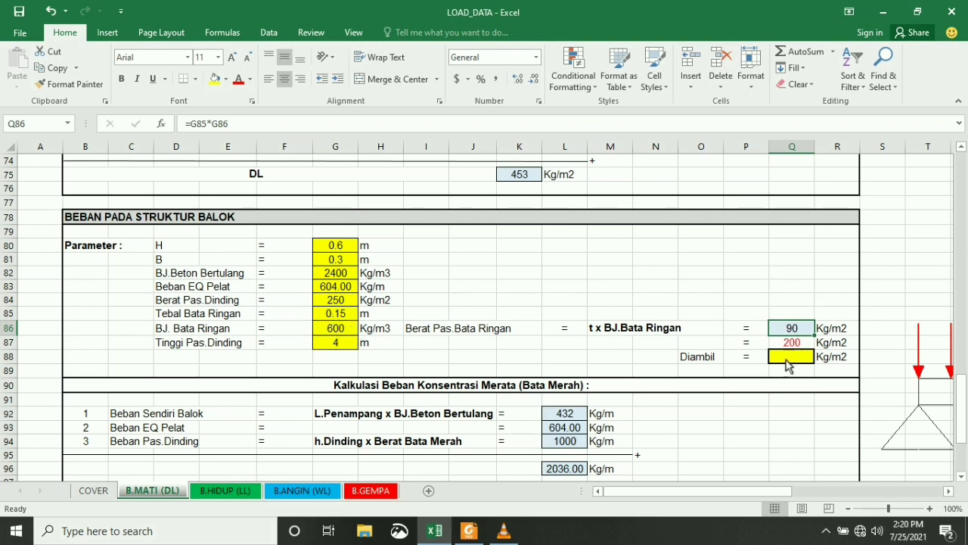
scroll(790, 333, down, 1)
click(791, 302)
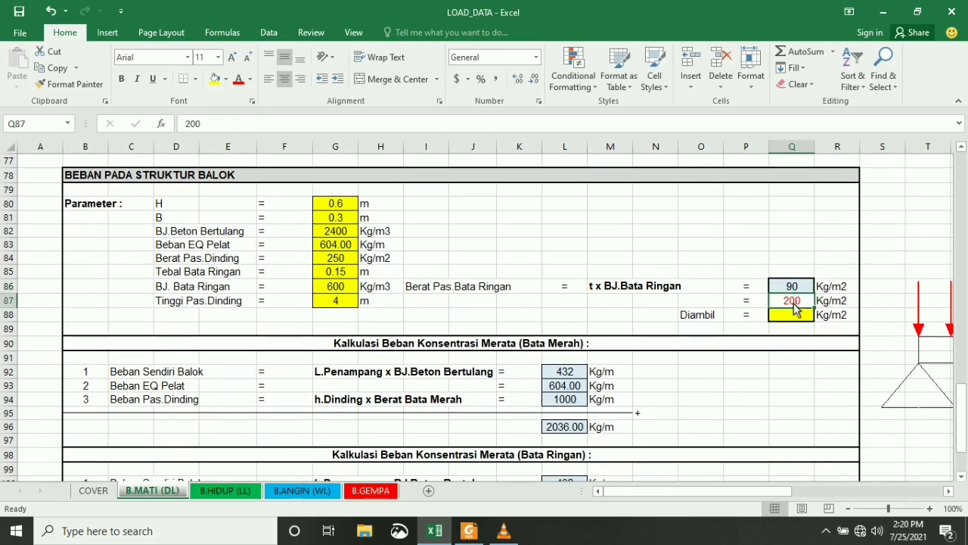
click(791, 288)
click(792, 295)
click(792, 291)
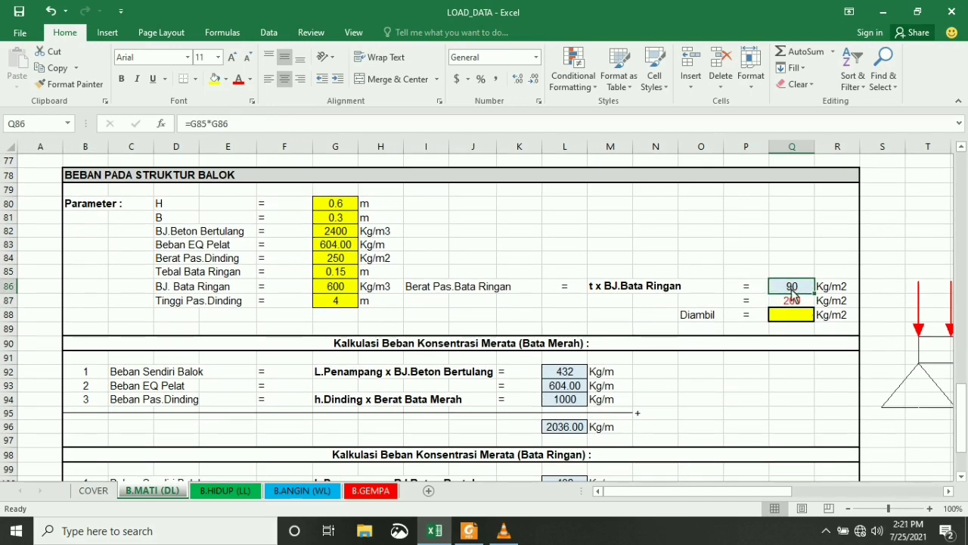
Compare the calculated Berat Pas.Bata Ringan with the red reference weight in Q87
click(803, 260)
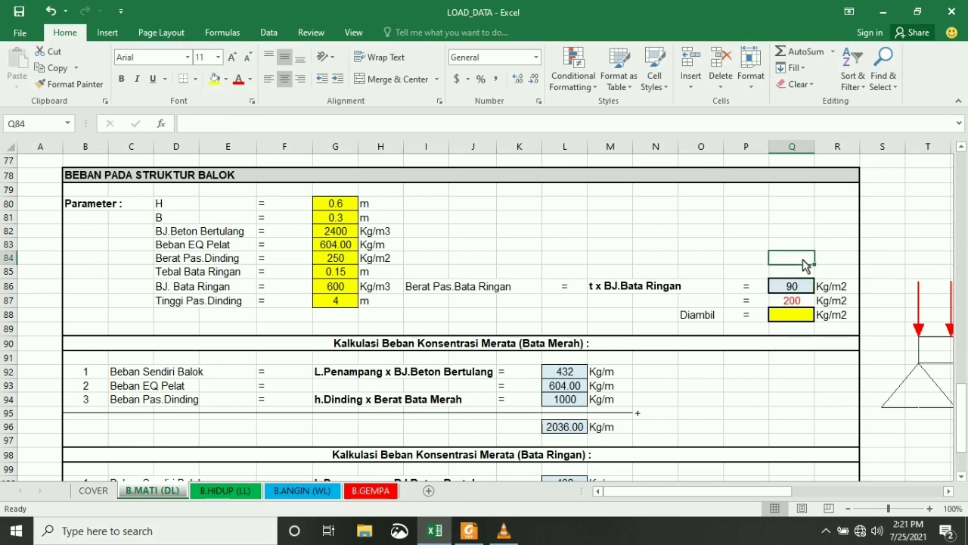
click(722, 256)
click(793, 303)
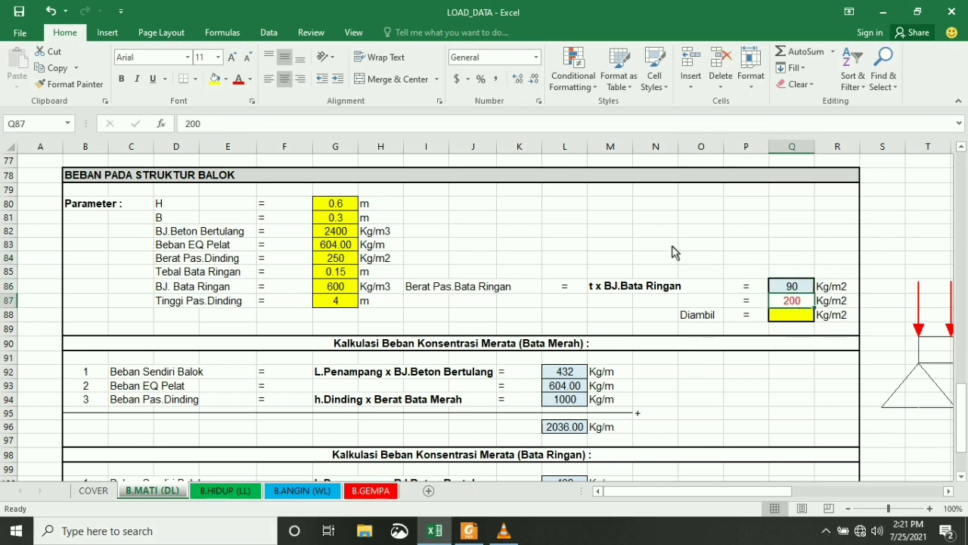
click(672, 246)
click(731, 243)
click(791, 234)
click(827, 241)
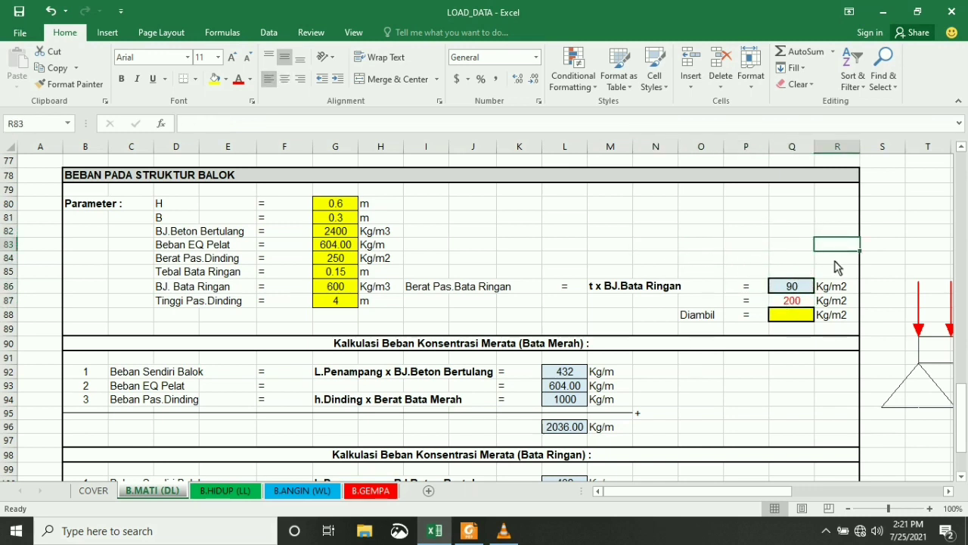
click(836, 265)
click(750, 261)
click(788, 304)
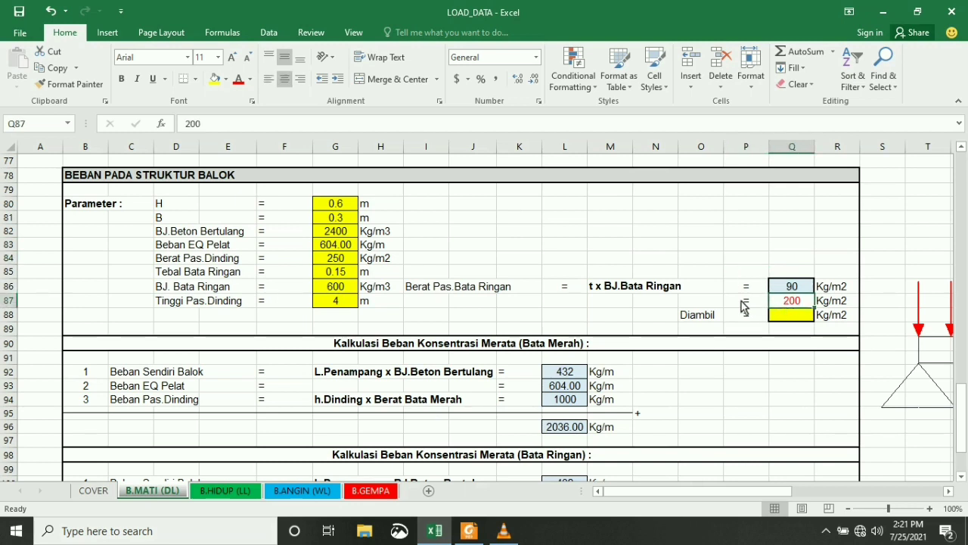
click(767, 233)
click(792, 306)
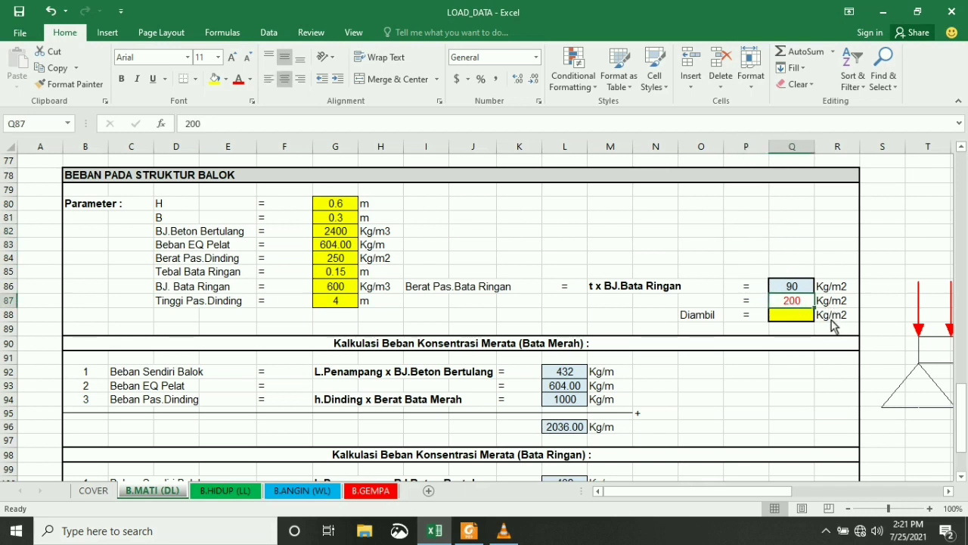
click(715, 260)
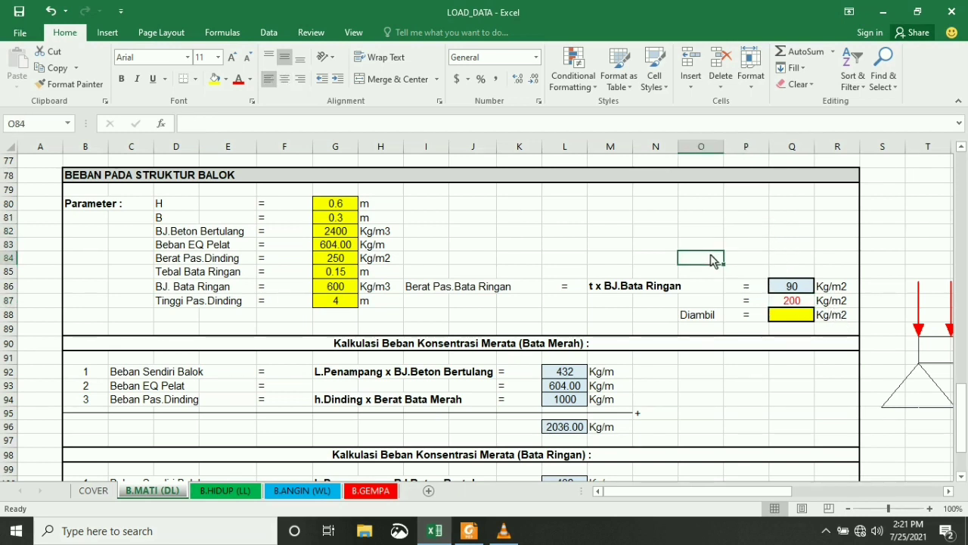
Check the Dinding pasangan batako wall weights in PPPURG_1987.pdf in Foxit Reader, and return to the Excel workbook
click(785, 304)
click(469, 531)
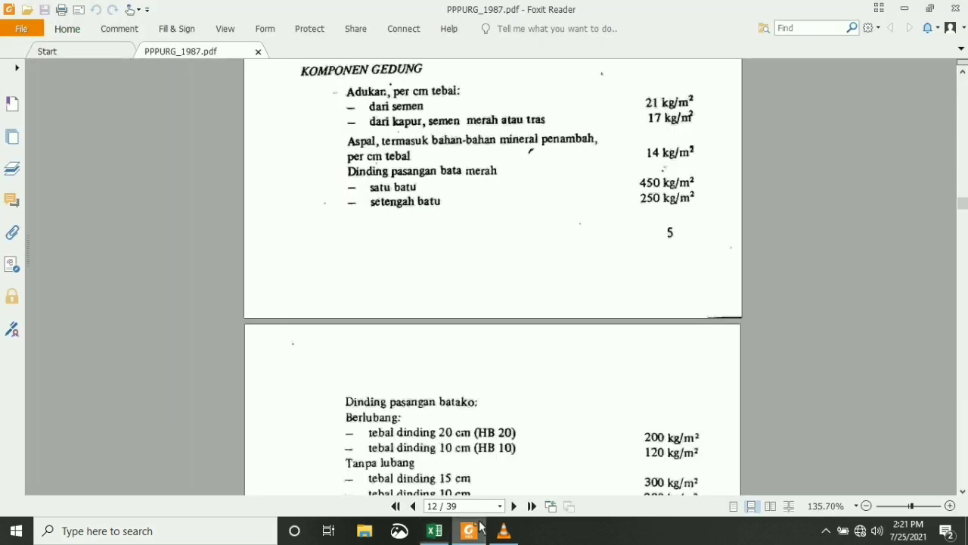
scroll(670, 216, down, 2)
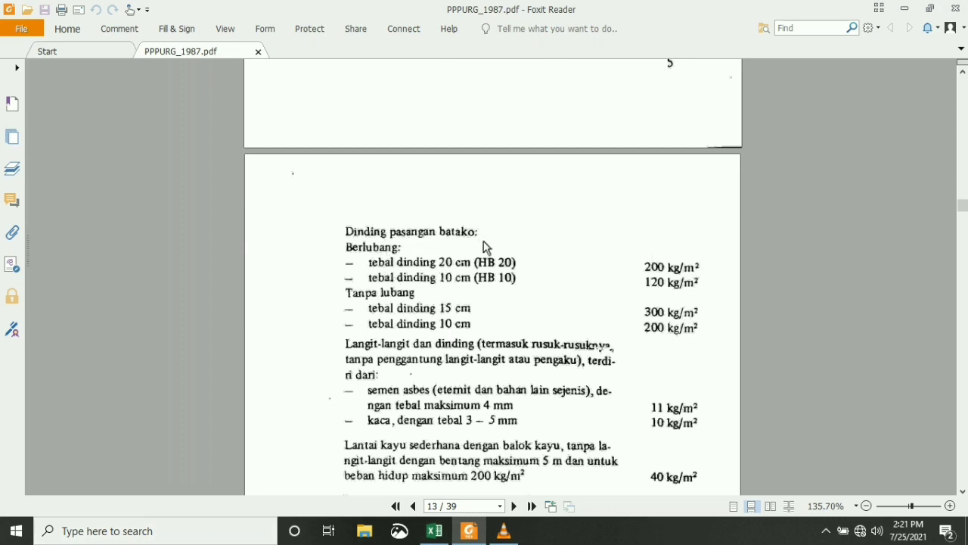
click(434, 531)
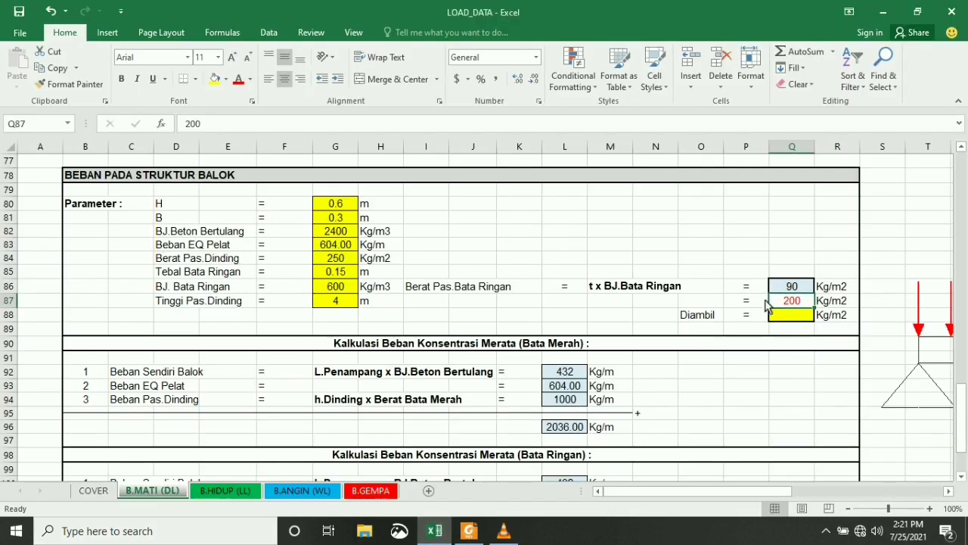
Set the adopted light brick weight (Diambil) in Q88 to the calculated value with the formula =Q86
click(801, 248)
click(799, 301)
click(822, 248)
click(804, 302)
click(787, 326)
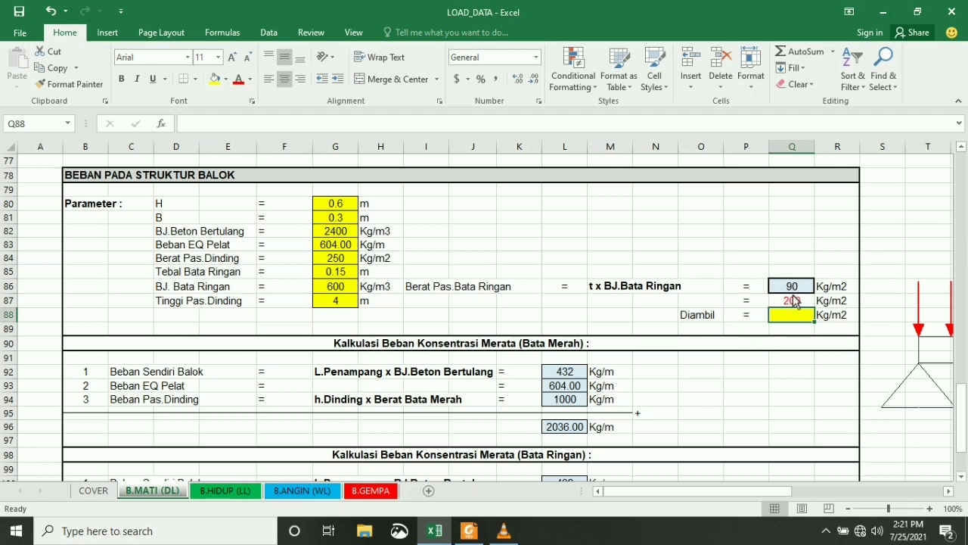
click(722, 275)
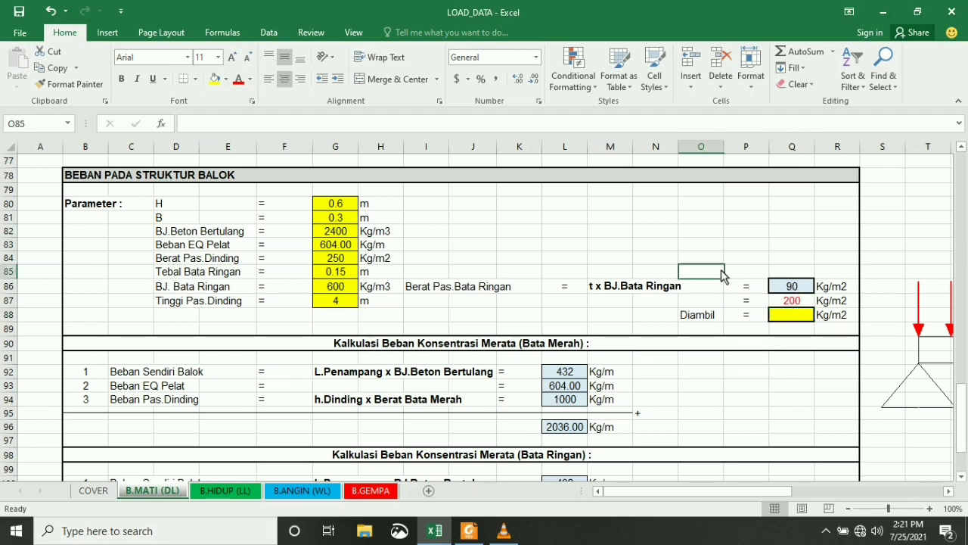
click(790, 317)
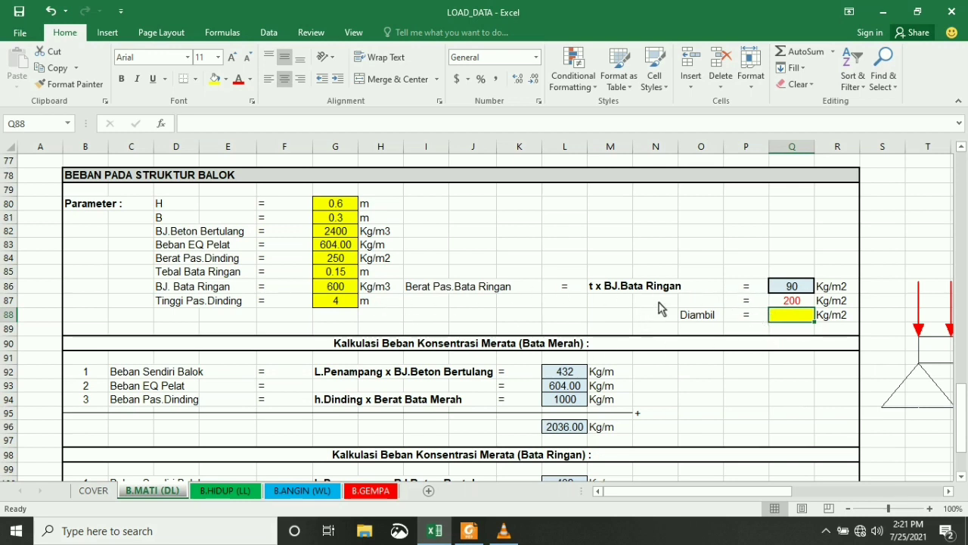
text(=)
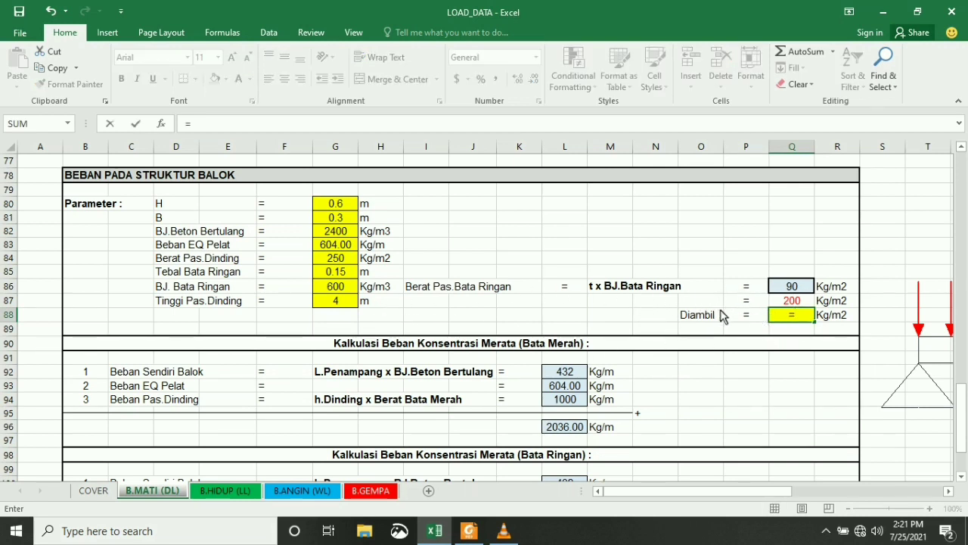
click(792, 292)
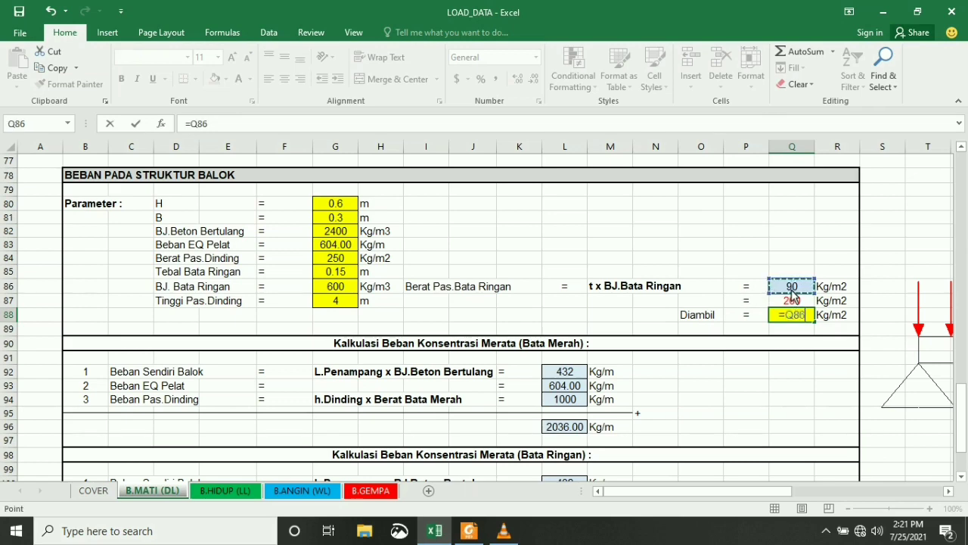
key(Return)
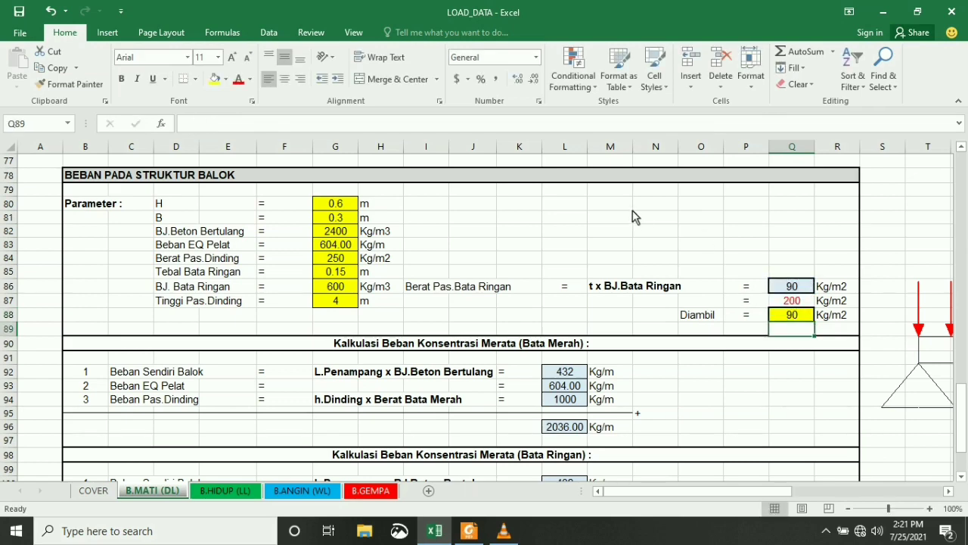
Review the Bata Merah distributed load calculation section together with the beam parameters it relies on
scroll(633, 214, down, 2)
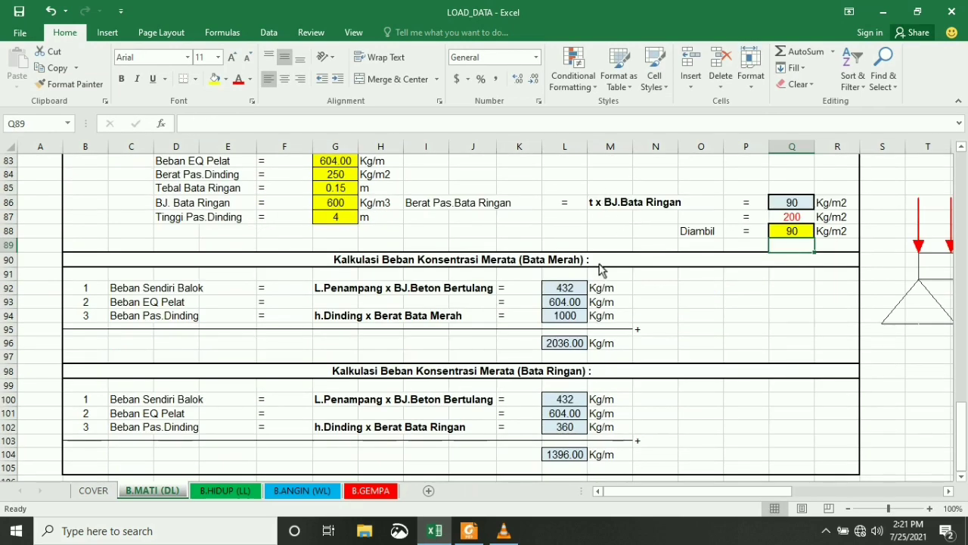
click(722, 306)
click(343, 266)
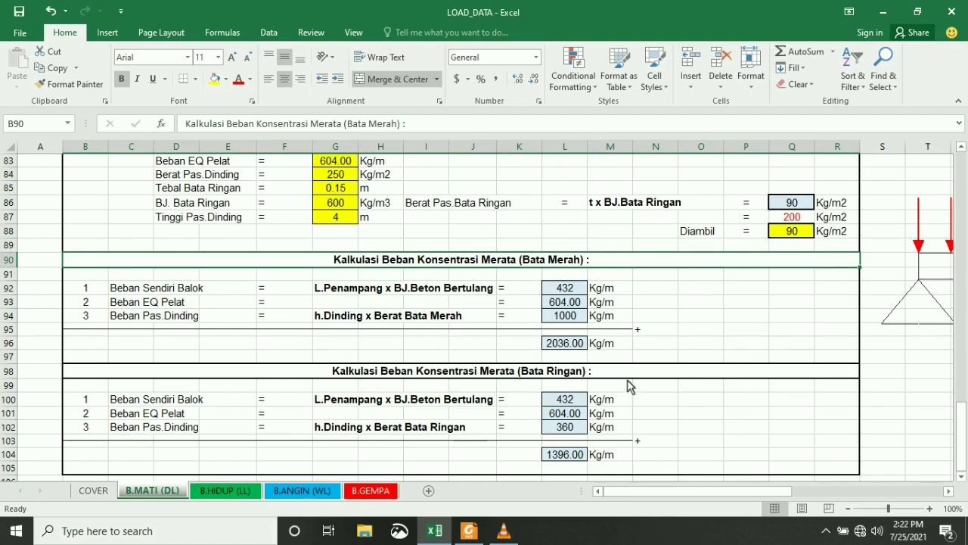
scroll(631, 370, up, 2)
scroll(650, 322, down, 2)
scroll(437, 310, up, 1)
scroll(438, 310, up, 3)
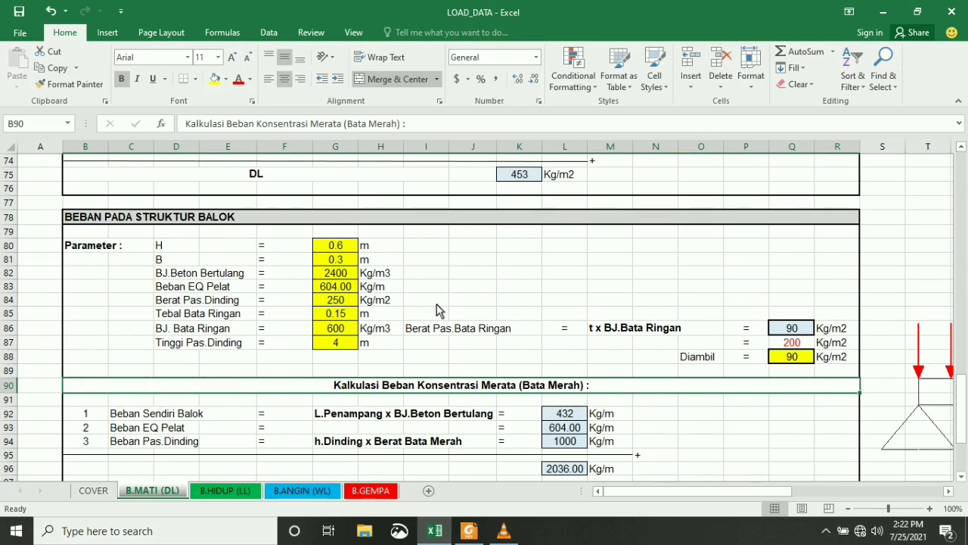
scroll(437, 311, down, 2)
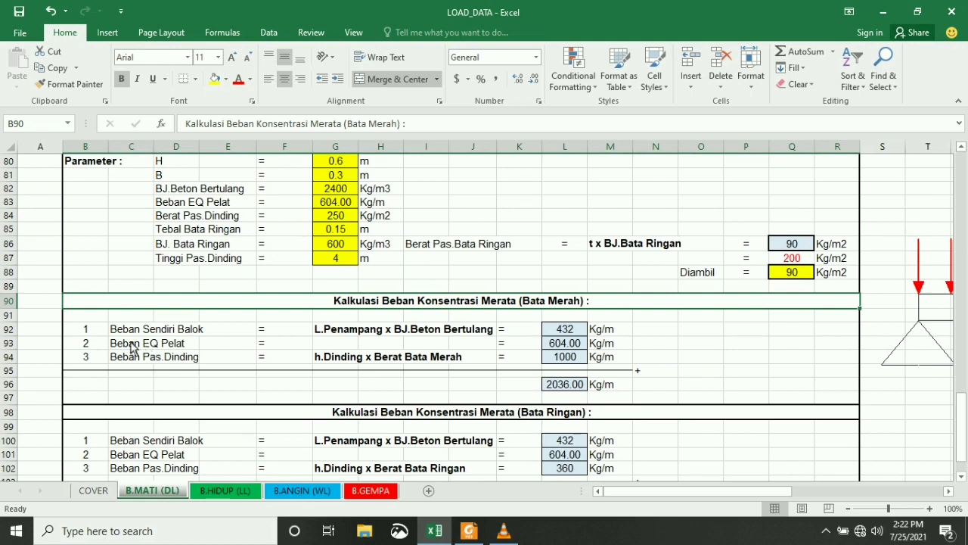
Examine the Beban Sendiri Balok and Beban EQ Pelat formulas in the Bata Merah calculation against their source parameters
click(565, 333)
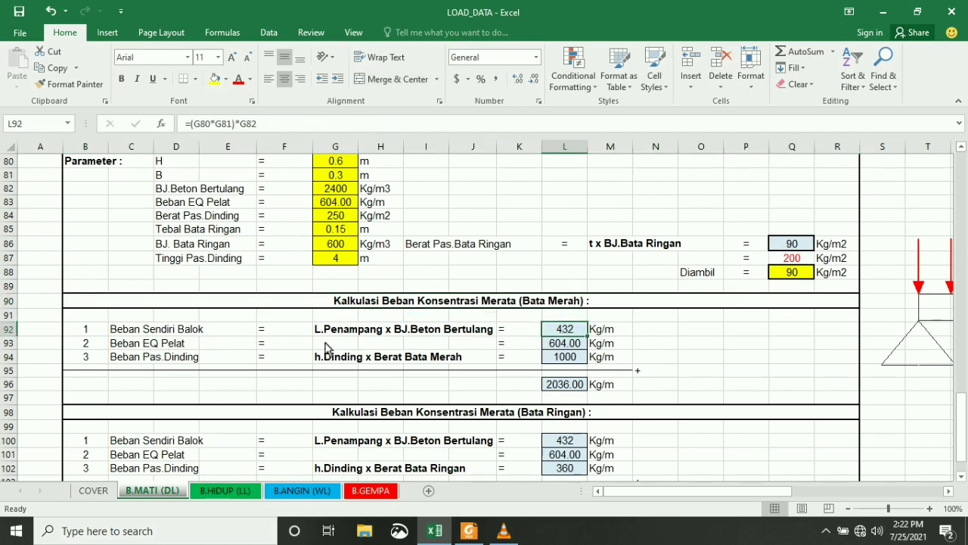
scroll(366, 348, up, 1)
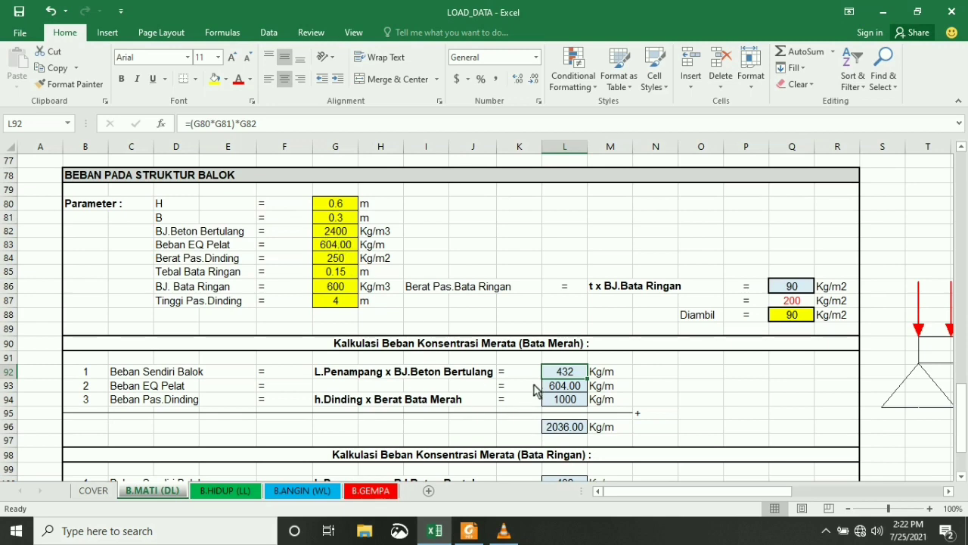
scroll(575, 385, down, 1)
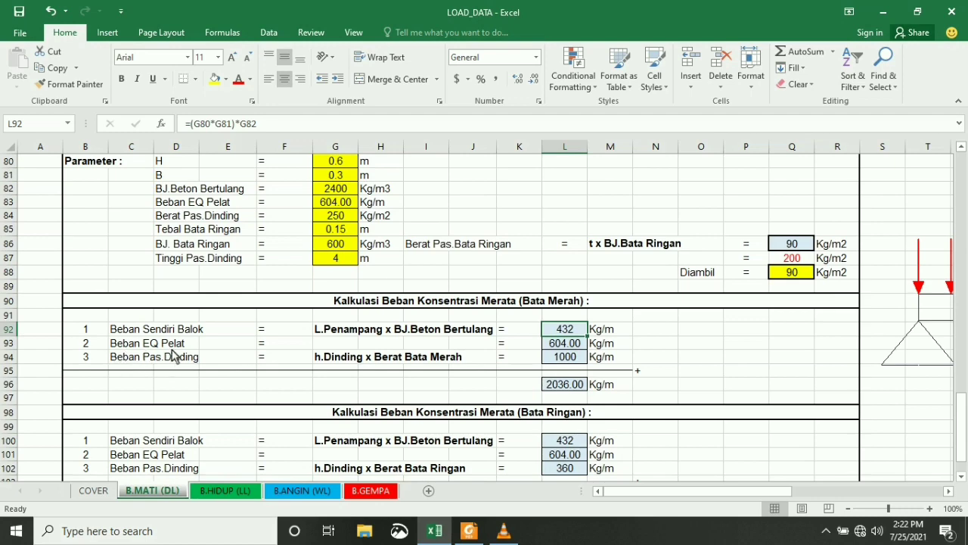
click(569, 349)
scroll(560, 359, up, 1)
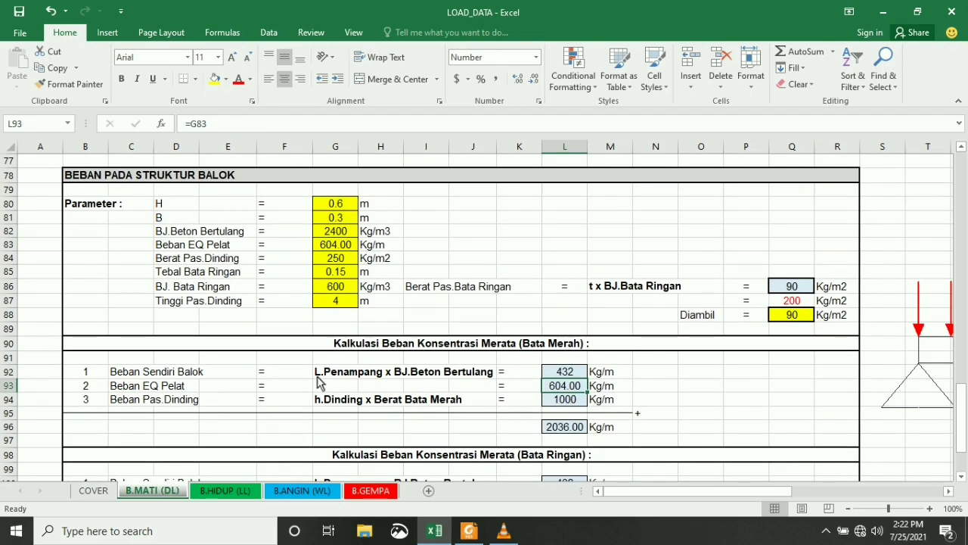
scroll(333, 307, up, 1)
scroll(332, 303, down, 1)
scroll(594, 382, down, 1)
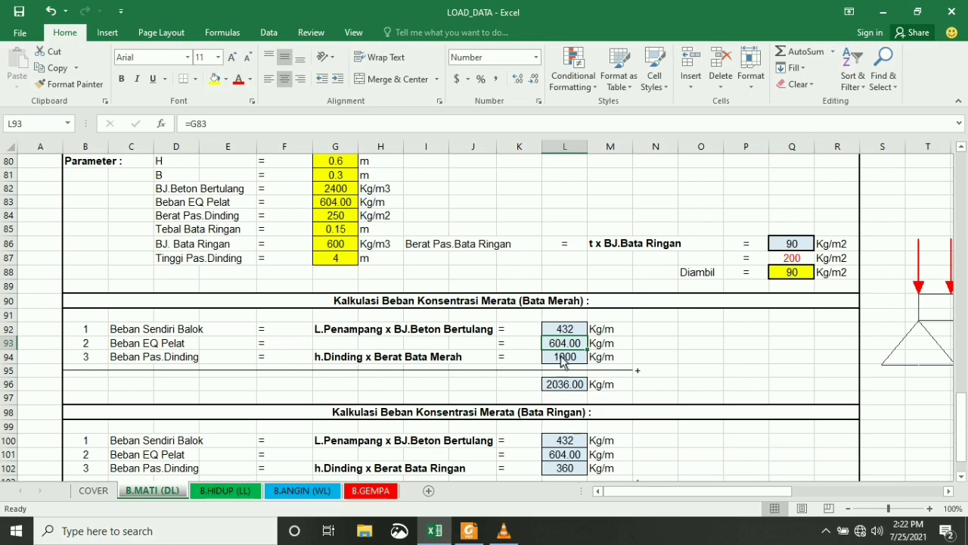
Examine the Beban Pas.Dinding formula and the total beam load formula in the Bata Merah calculation
click(563, 358)
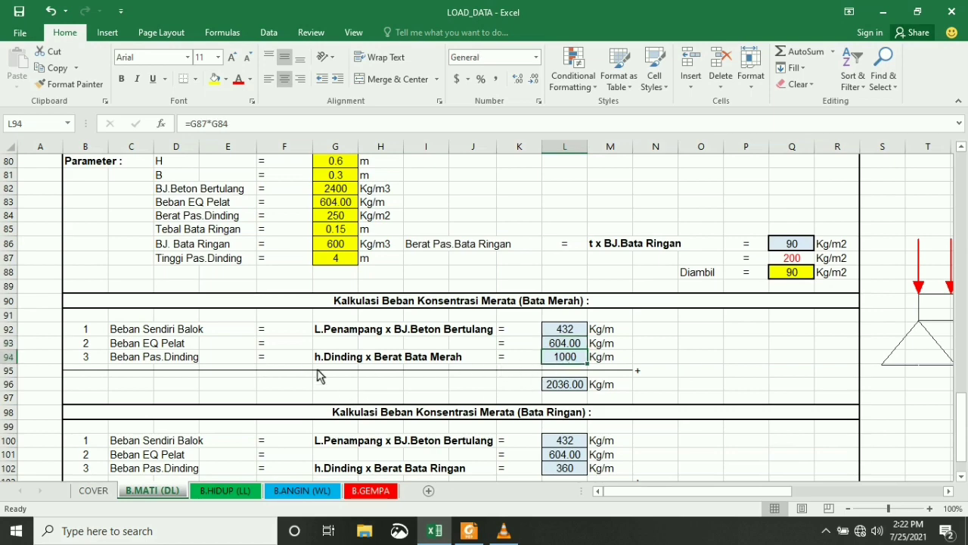
scroll(353, 364, up, 1)
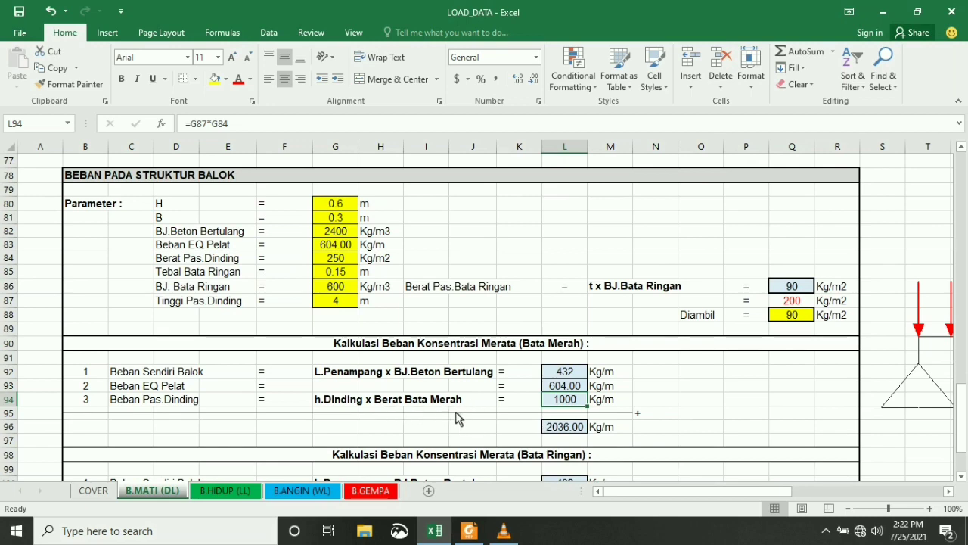
scroll(455, 340, down, 2)
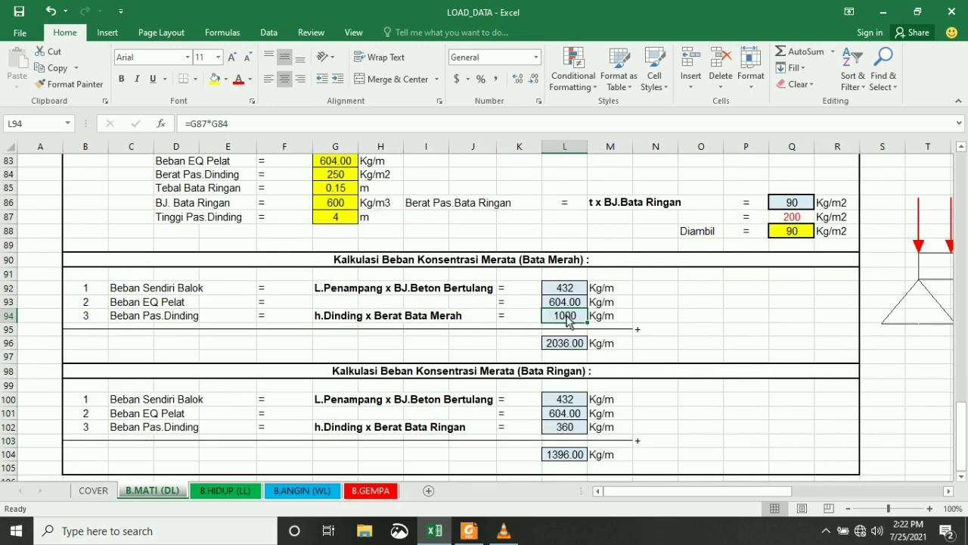
click(567, 346)
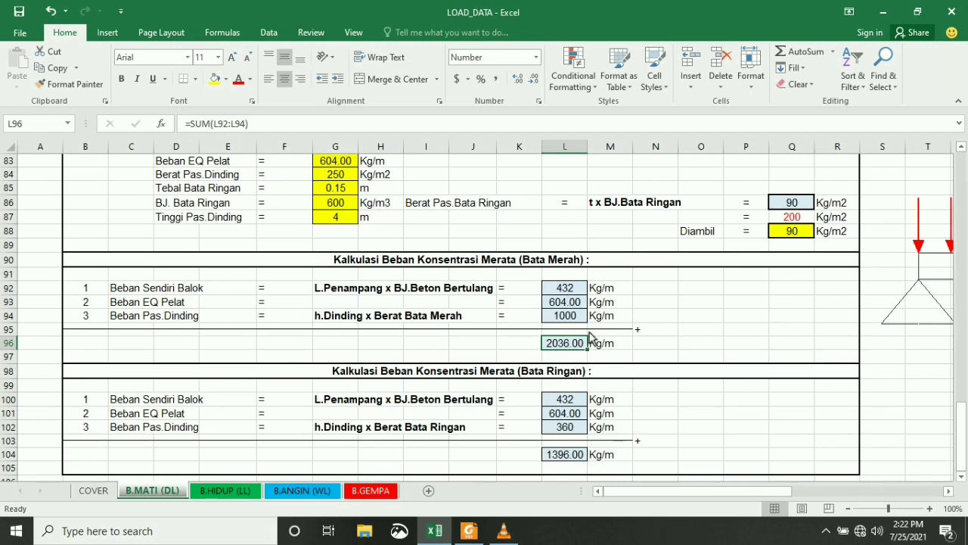
Examine the Beban Sendiri Balok formula in the Bata Ringan calculation against the beam section and concrete weight parameters
scroll(638, 335, down, 1)
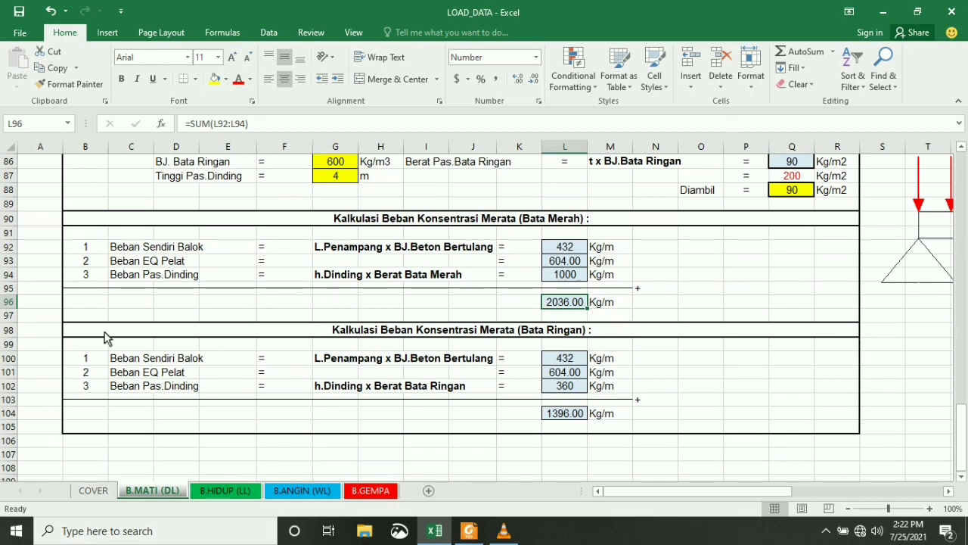
click(382, 335)
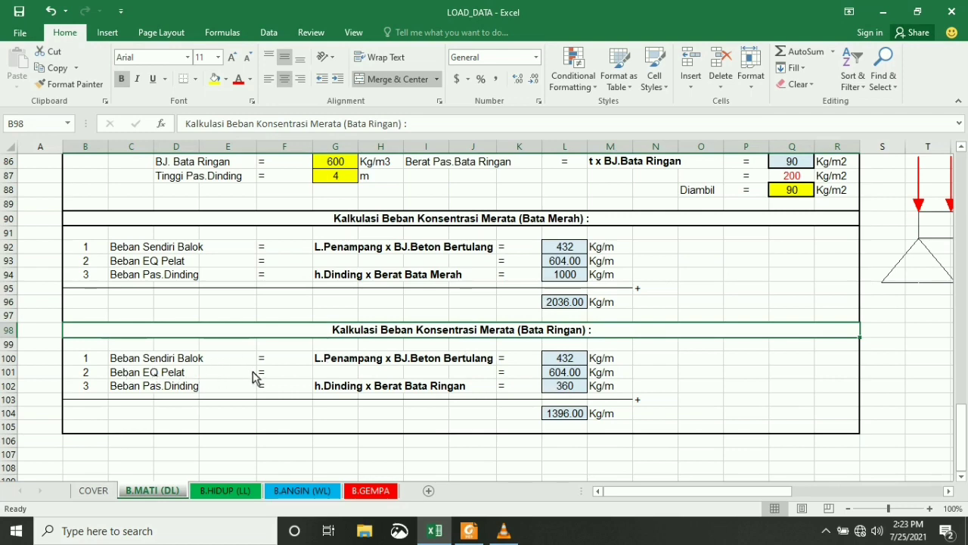
click(568, 359)
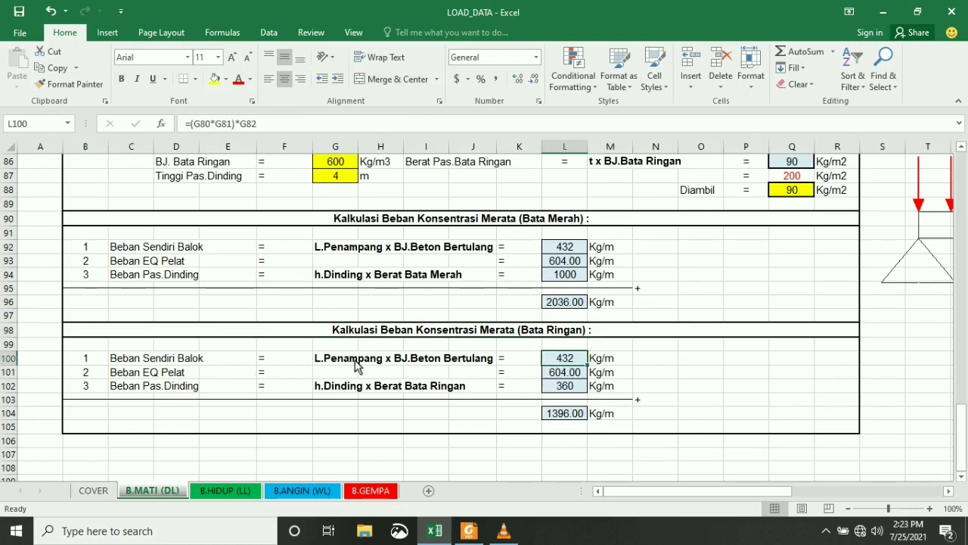
scroll(357, 227, up, 3)
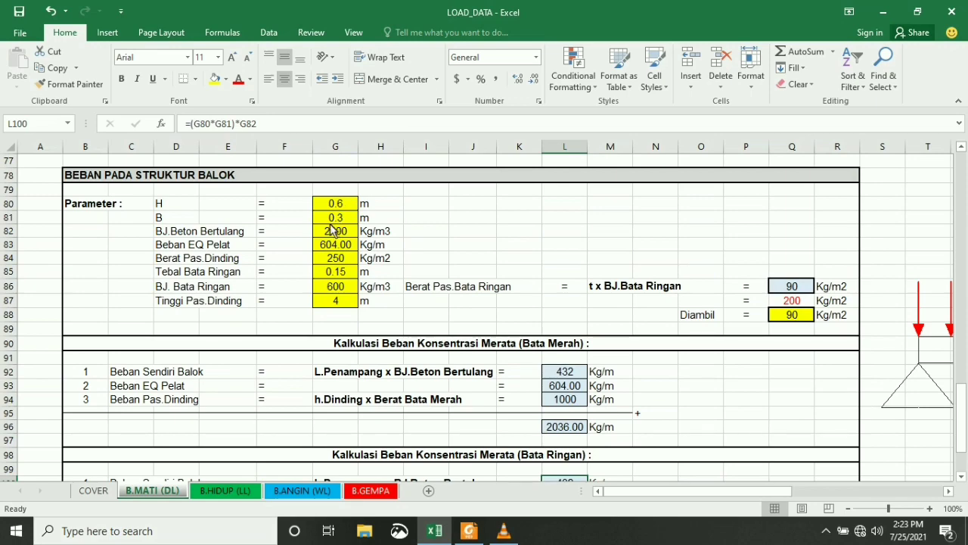
scroll(350, 228, down, 1)
scroll(349, 228, down, 3)
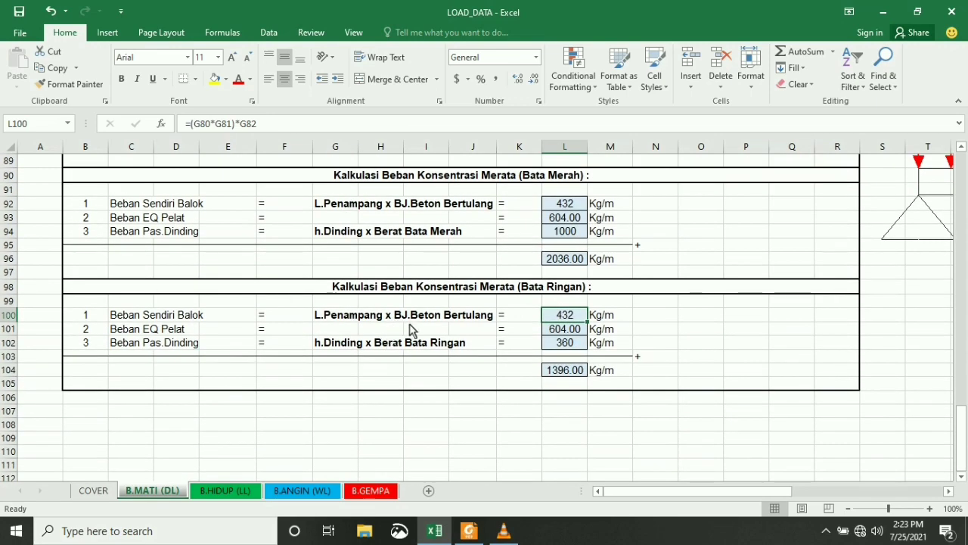
scroll(469, 329, up, 4)
scroll(476, 337, down, 4)
Examine the Beban EQ Pelat formula in the Bata Ringan calculation against its source beam parameter
click(556, 334)
scroll(557, 340, up, 2)
scroll(499, 347, down, 2)
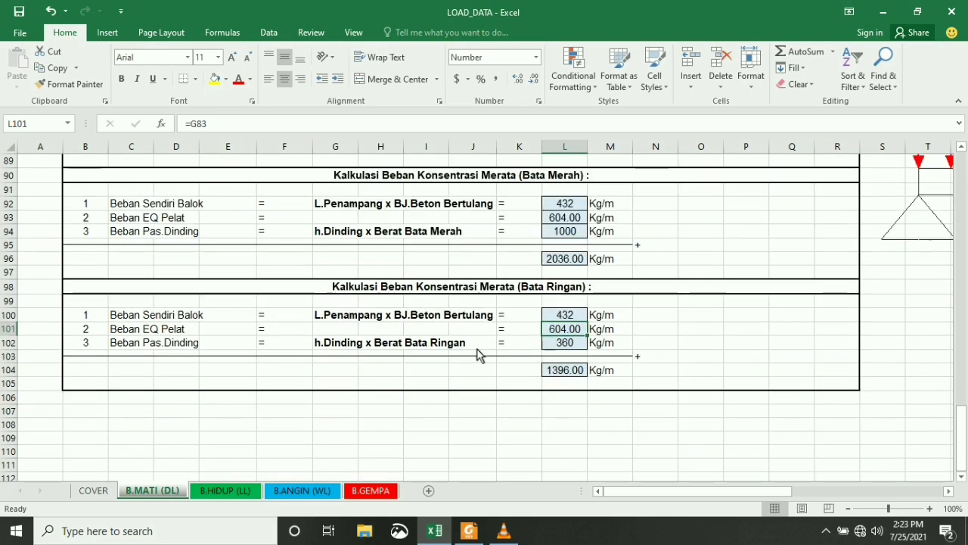
scroll(500, 335, up, 2)
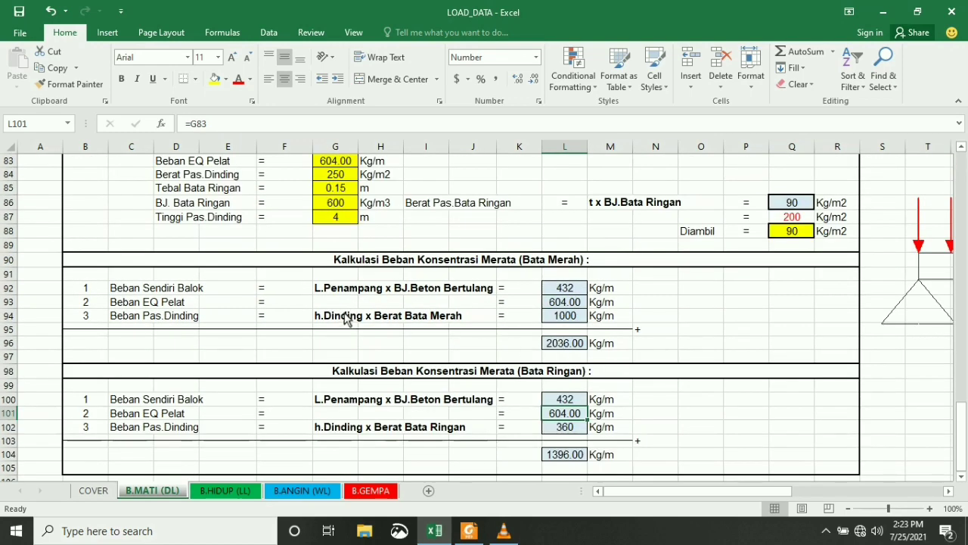
scroll(345, 317, down, 2)
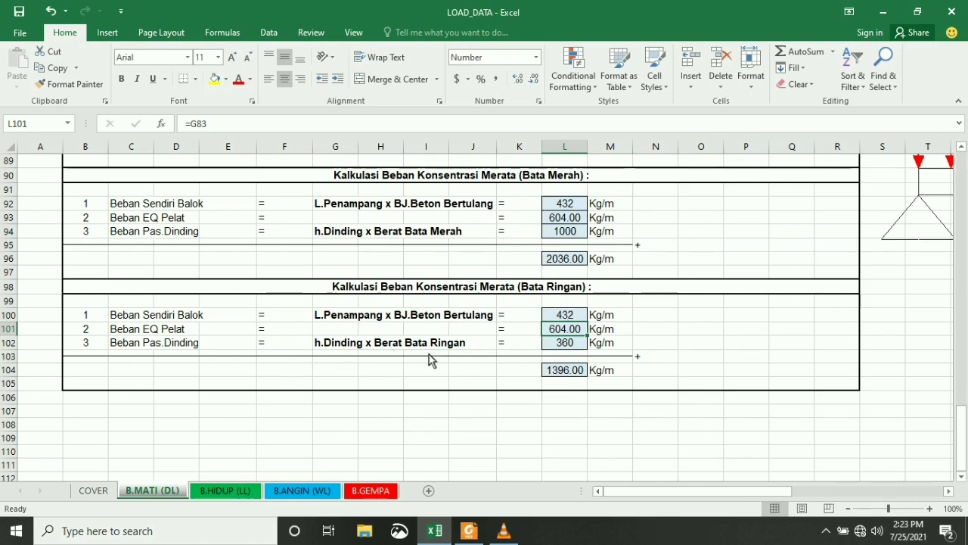
Examine the Beban Pas.Dinding formula and the total beam load formula in the Bata Ringan calculation
scroll(429, 359, up, 1)
click(557, 387)
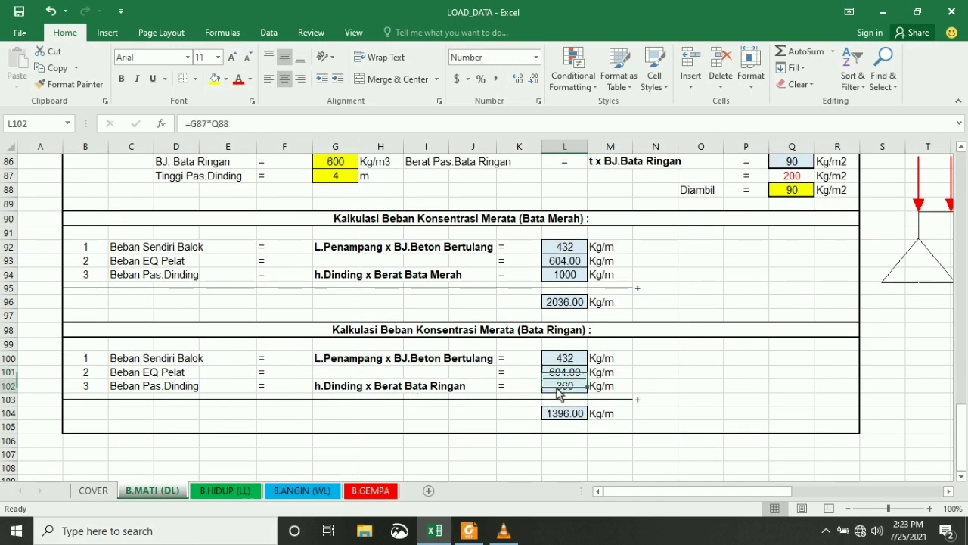
scroll(333, 405, up, 1)
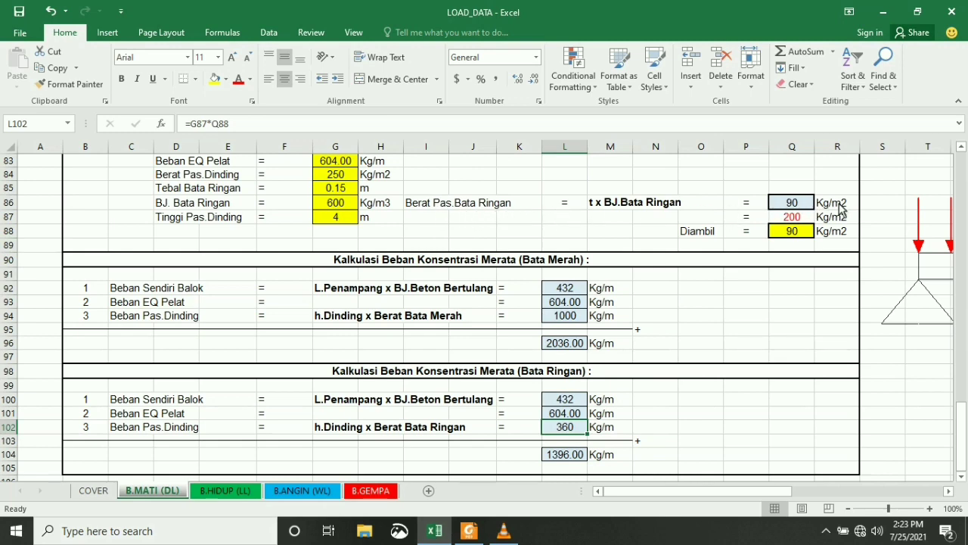
scroll(562, 287, down, 3)
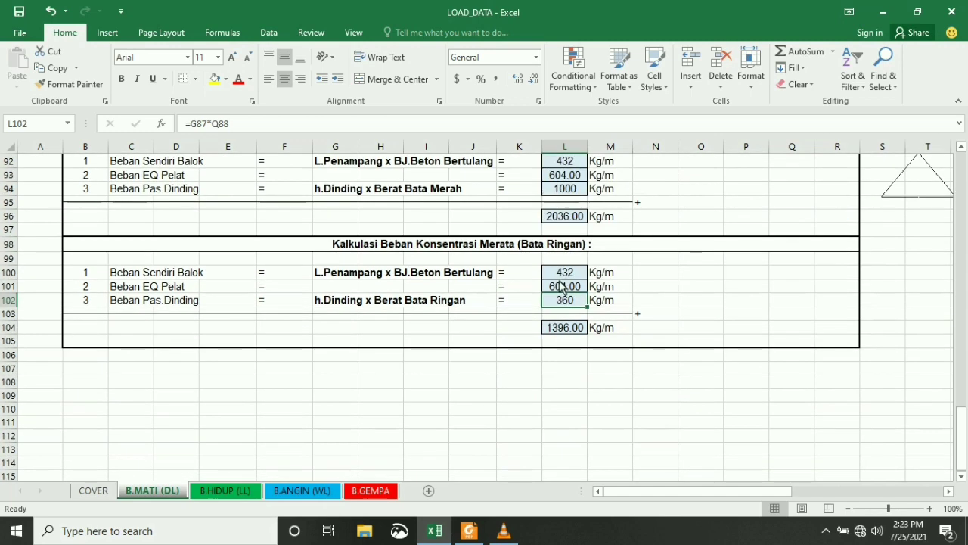
scroll(559, 303, up, 1)
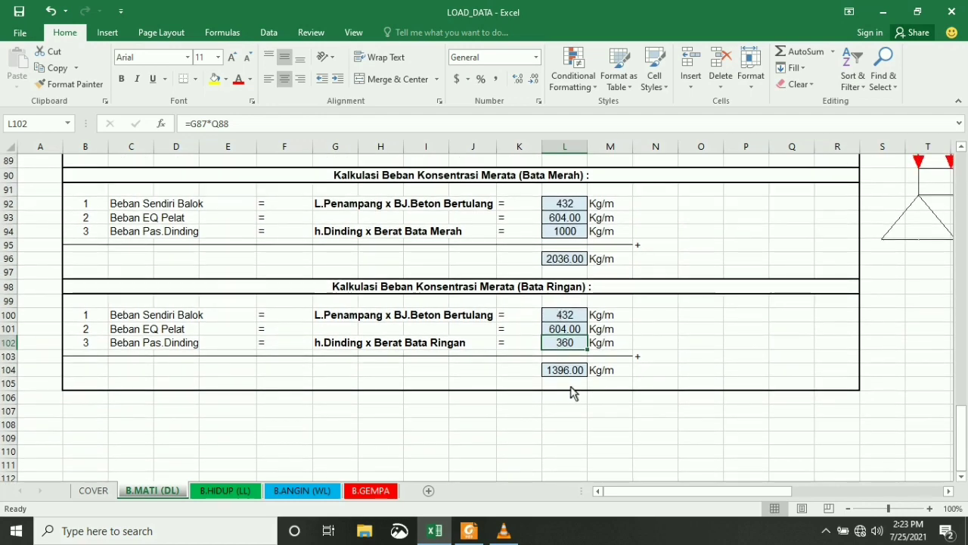
scroll(573, 393, up, 1)
click(572, 420)
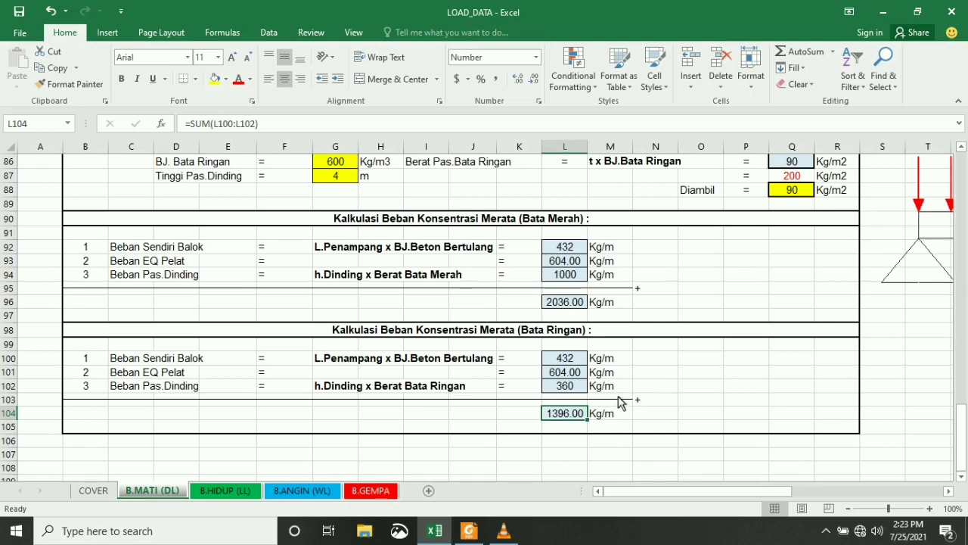
scroll(605, 310, up, 1)
scroll(602, 363, down, 1)
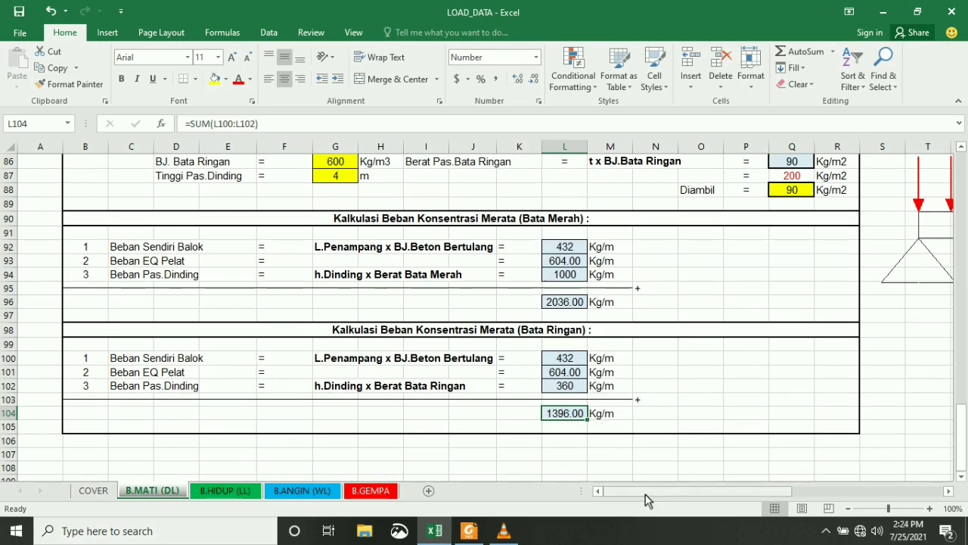
Review the beam's distributed load diagram together with the equivalent slab loads in the Beban EQ section
drag(635, 497, 764, 484)
scroll(761, 406, up, 2)
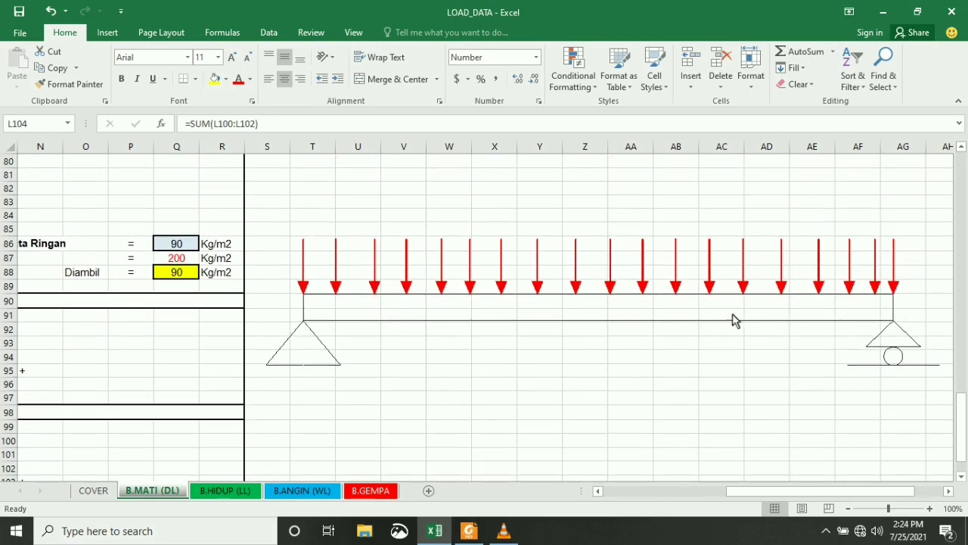
drag(731, 490, 652, 497)
scroll(469, 356, up, 9)
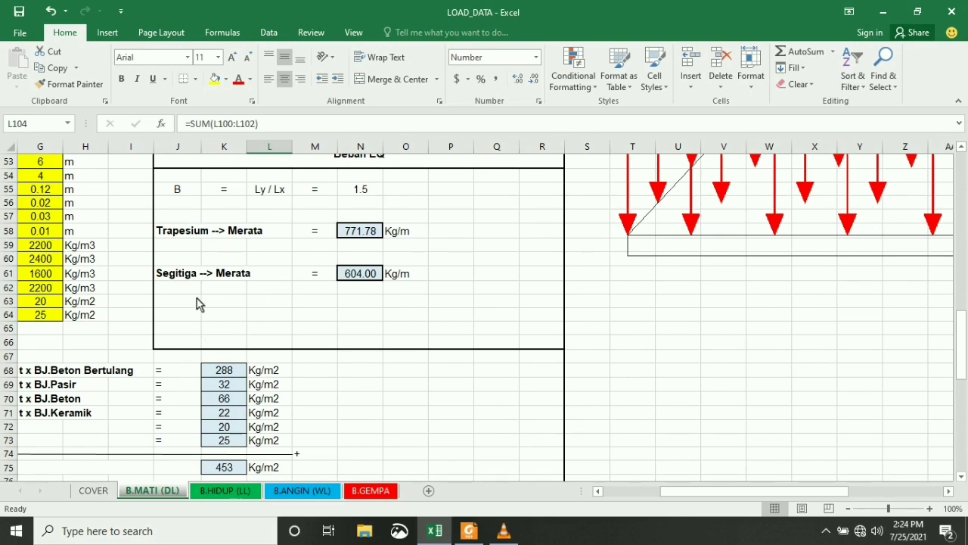
scroll(197, 303, down, 6)
drag(673, 490, 728, 492)
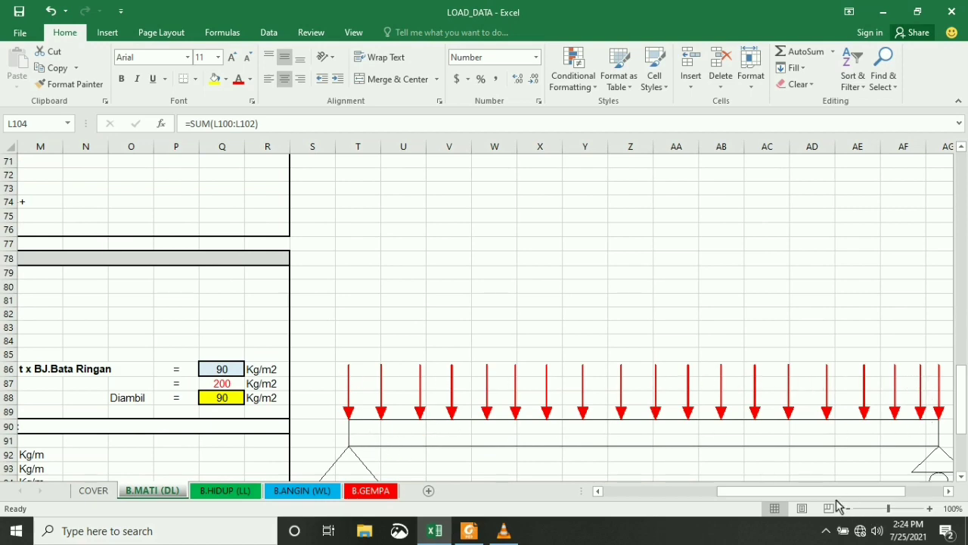
drag(828, 491, 895, 489)
scroll(517, 387, down, 4)
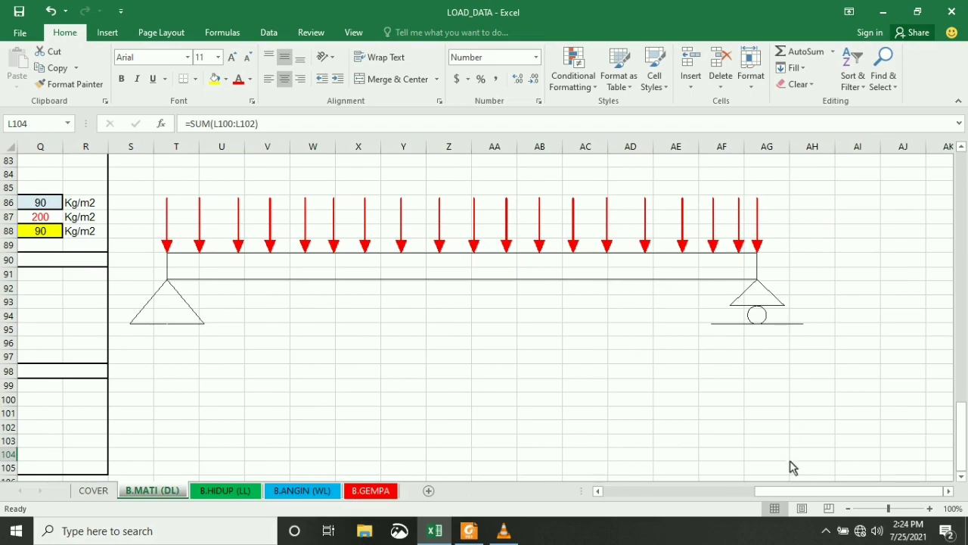
drag(787, 496, 655, 496)
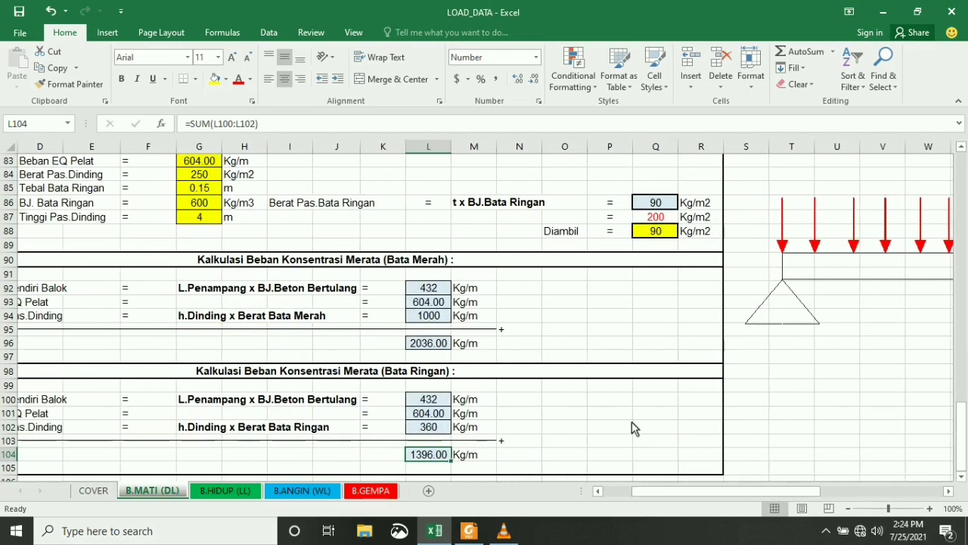
Go back to the PEMBEBANAN PADA STRUKTUR KUDA-KUDA section and review its heading and parameters
scroll(622, 393, up, 5)
scroll(622, 393, up, 20)
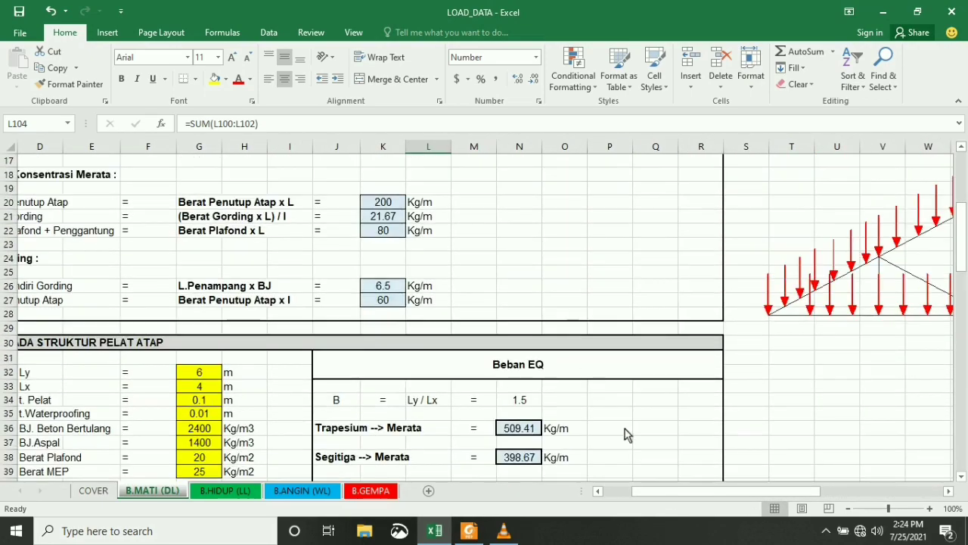
scroll(655, 464, up, 2)
drag(666, 493, 638, 493)
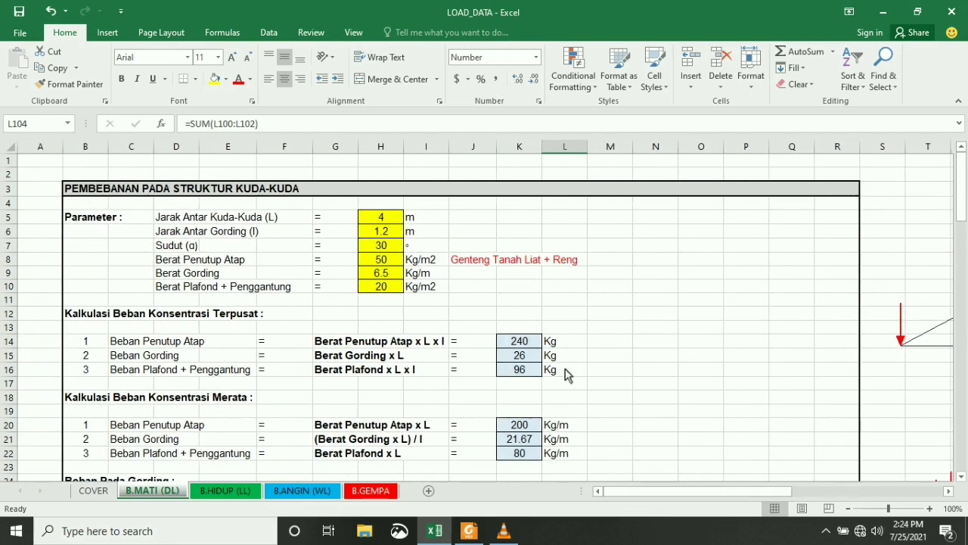
click(140, 191)
click(705, 274)
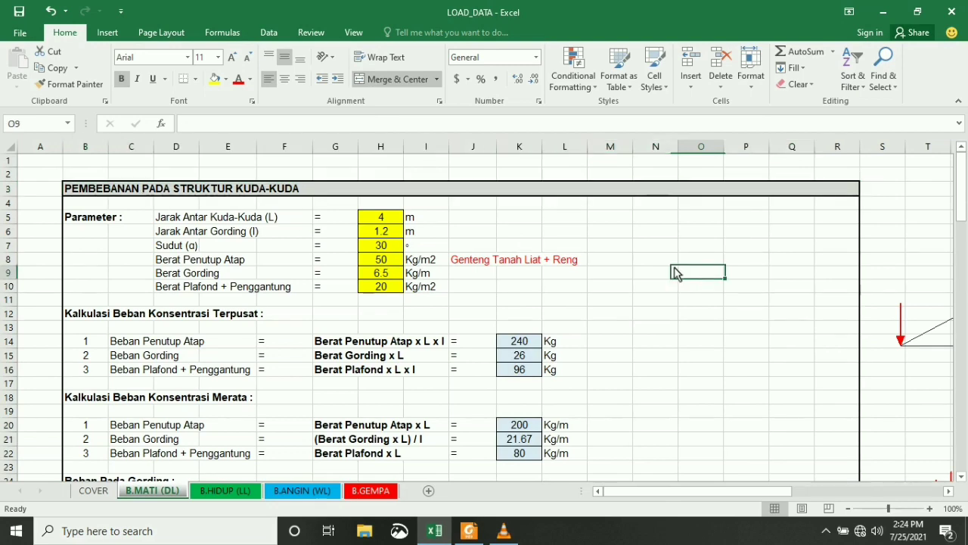
click(174, 194)
scroll(213, 226, down, 1)
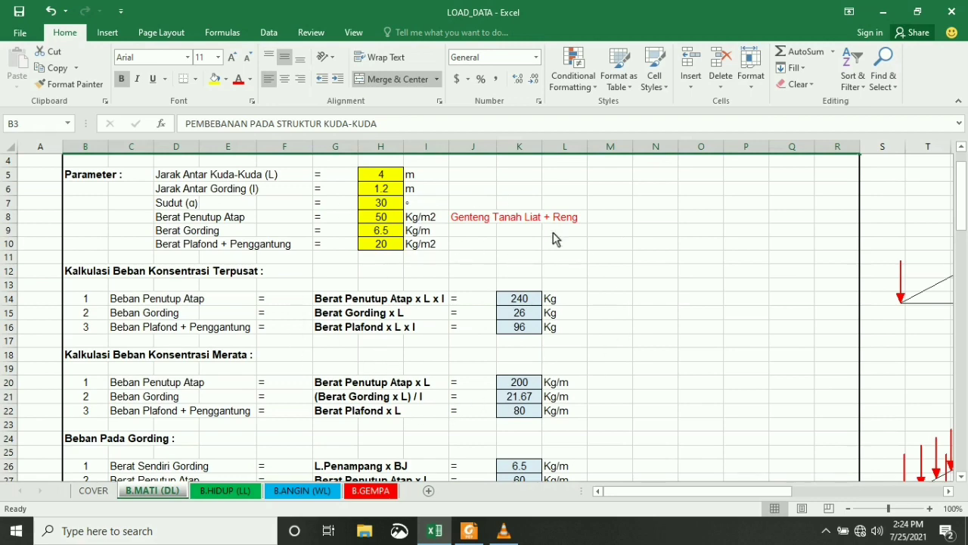
Review the load diagrams of the roof truss, slabs and beam beside the calculations in the dead load sheet
drag(638, 504, 740, 496)
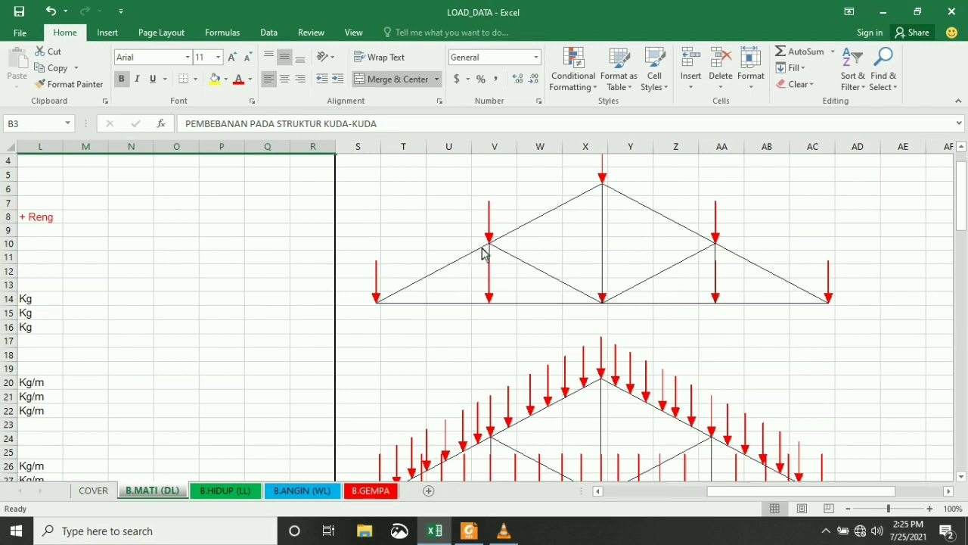
scroll(365, 311, down, 10)
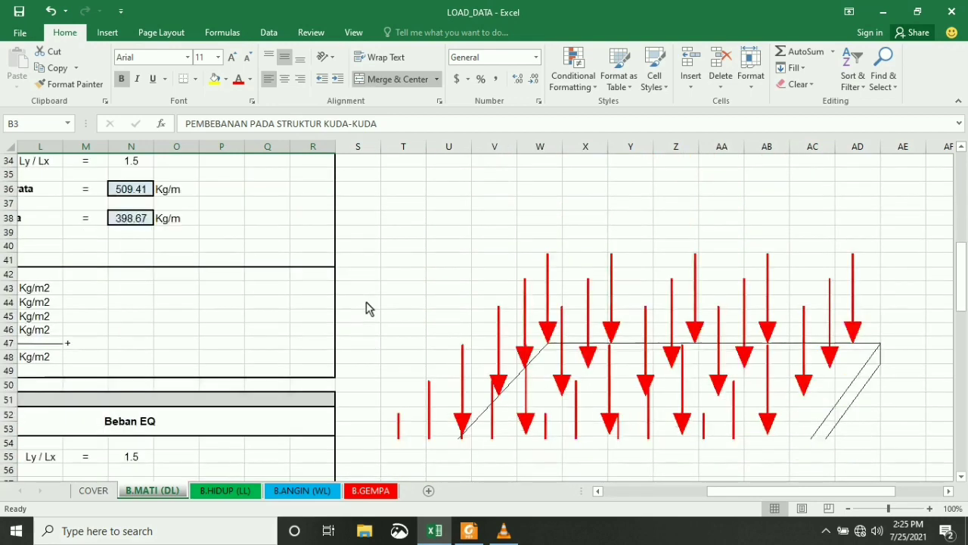
scroll(366, 309, down, 14)
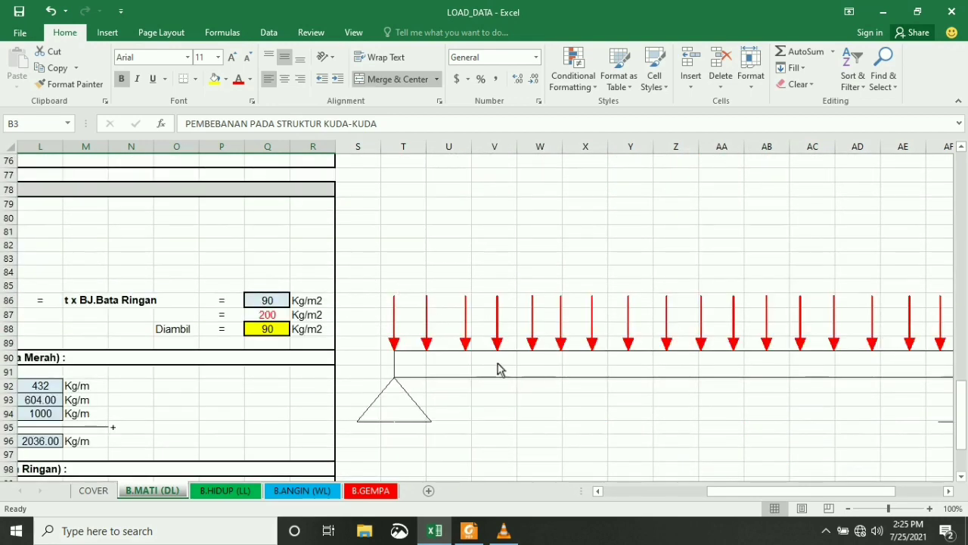
drag(715, 491, 742, 491)
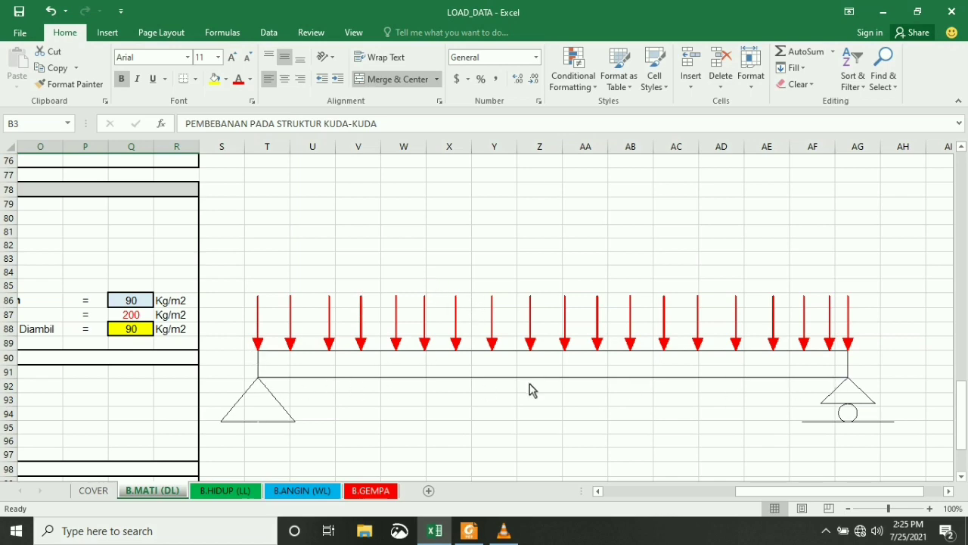
scroll(741, 449, up, 11)
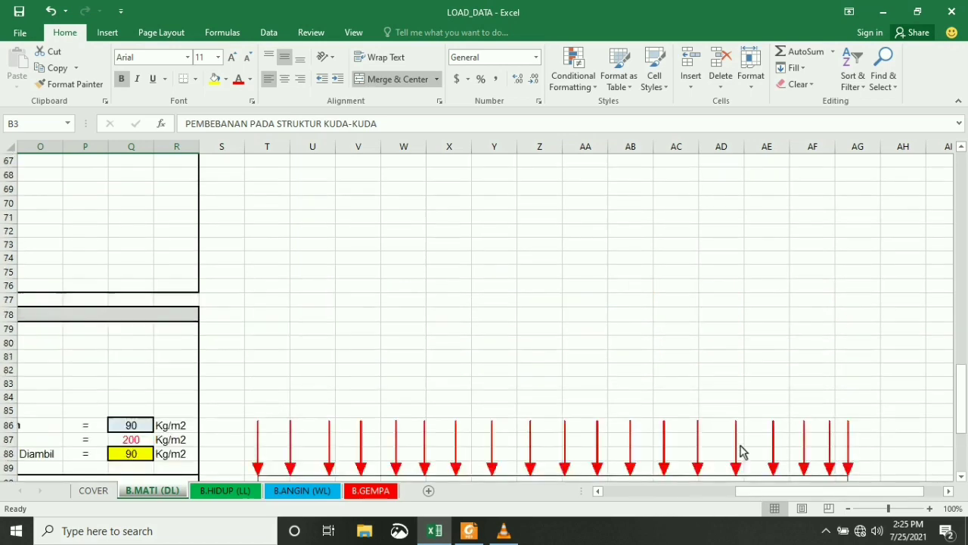
scroll(533, 338, up, 13)
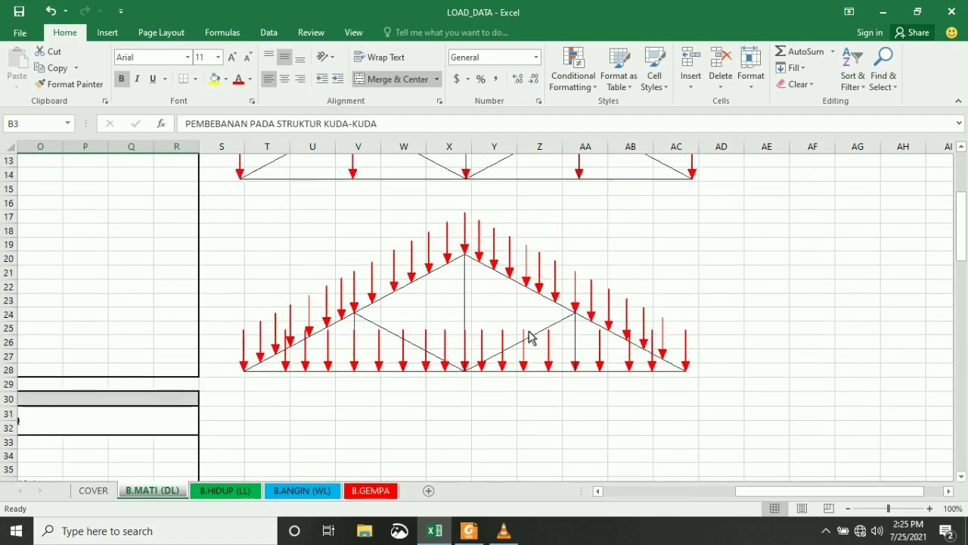
scroll(530, 336, down, 2)
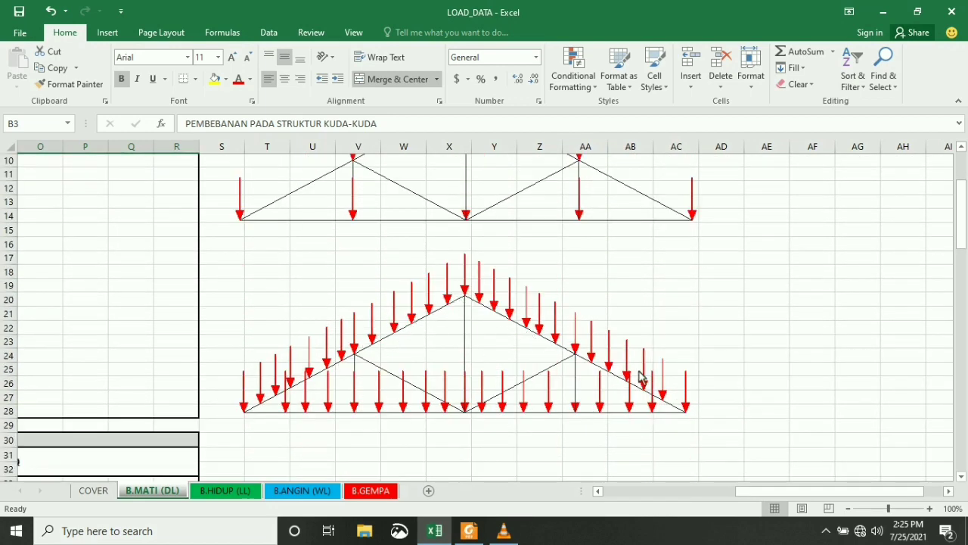
Examine the Beban Penutup Atap distributed load expression against the truss spacing parameter (L)
drag(772, 491, 666, 493)
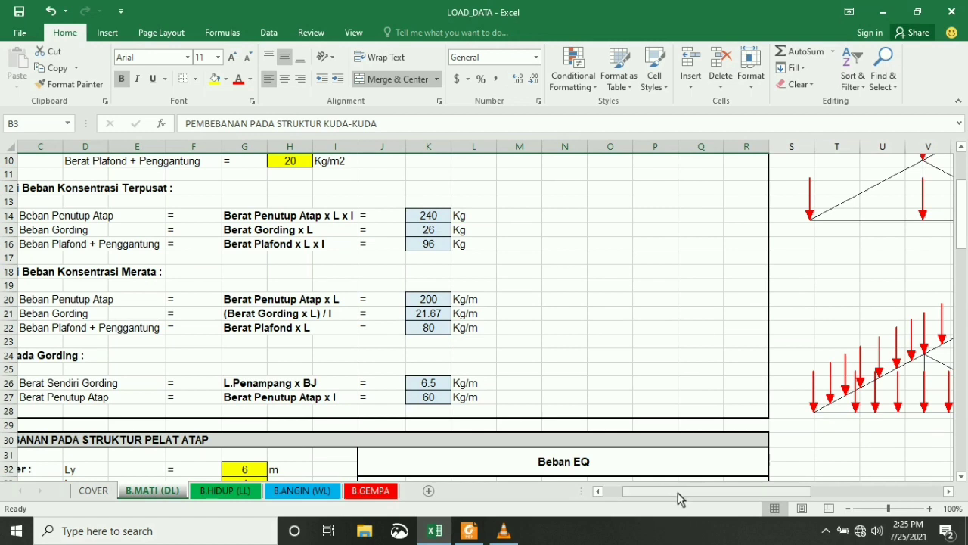
drag(677, 492, 649, 494)
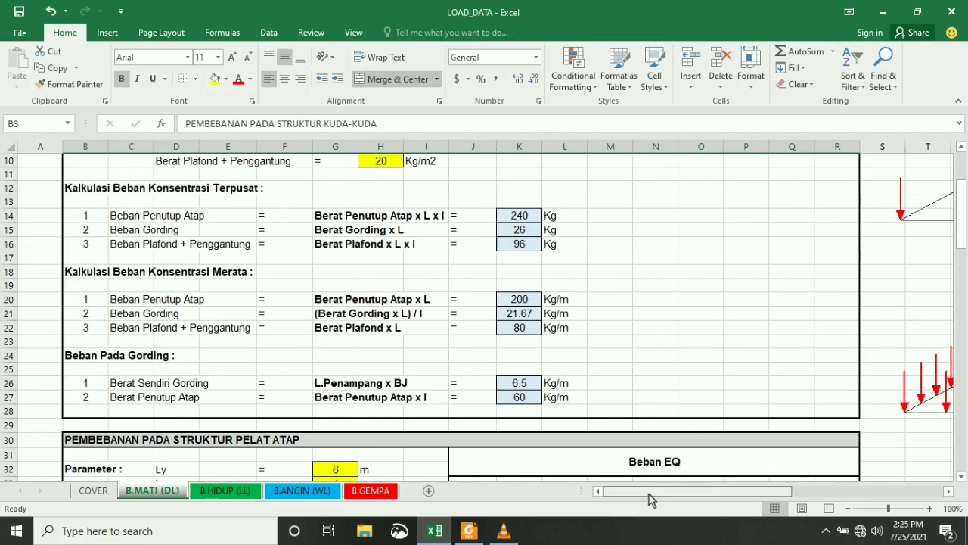
click(430, 305)
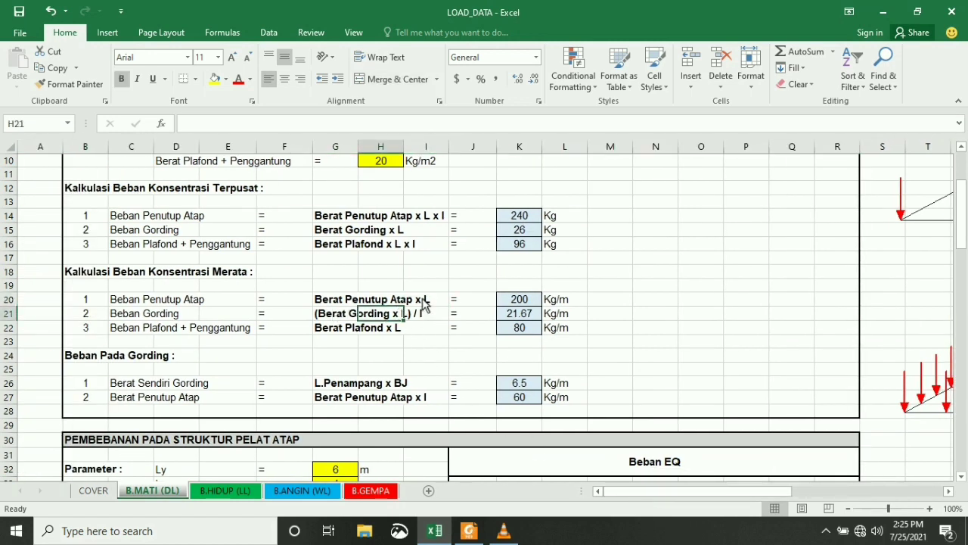
scroll(436, 305, up, 3)
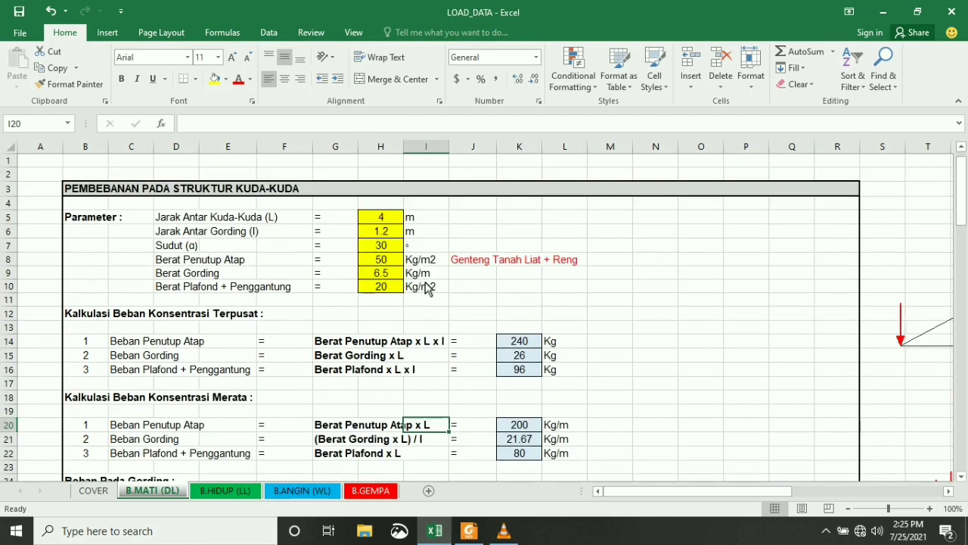
click(386, 220)
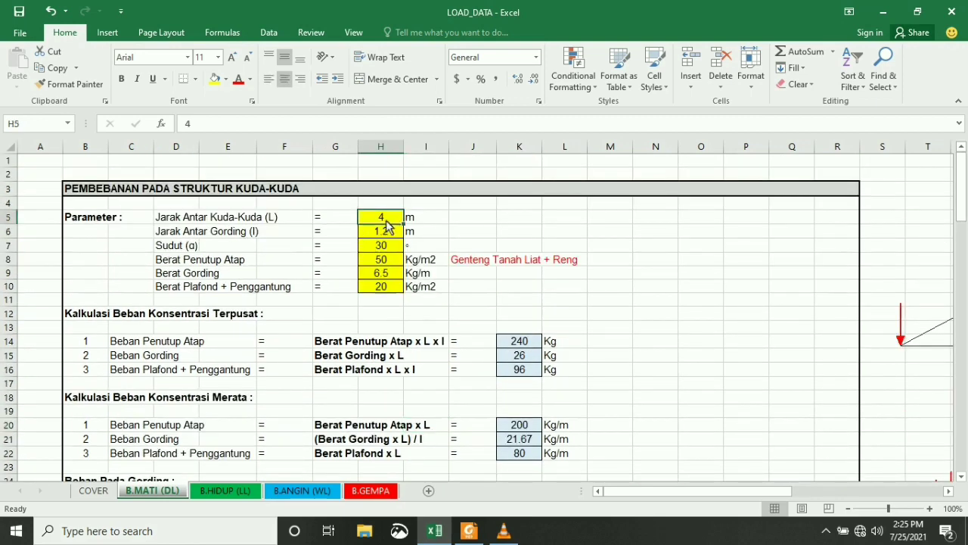
click(429, 427)
scroll(405, 390, down, 1)
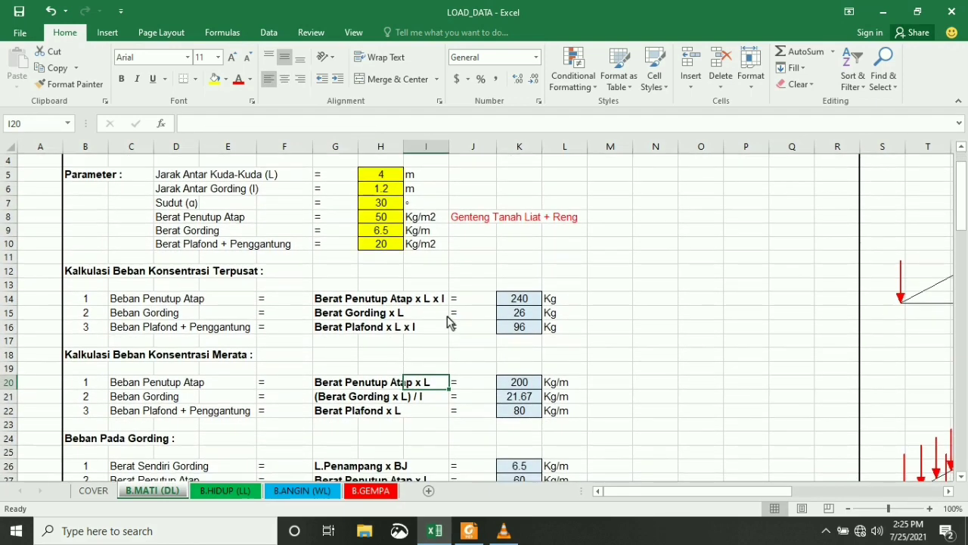
Return to the beginning of the B.MATI (DL) sheet and select cell A1
click(700, 227)
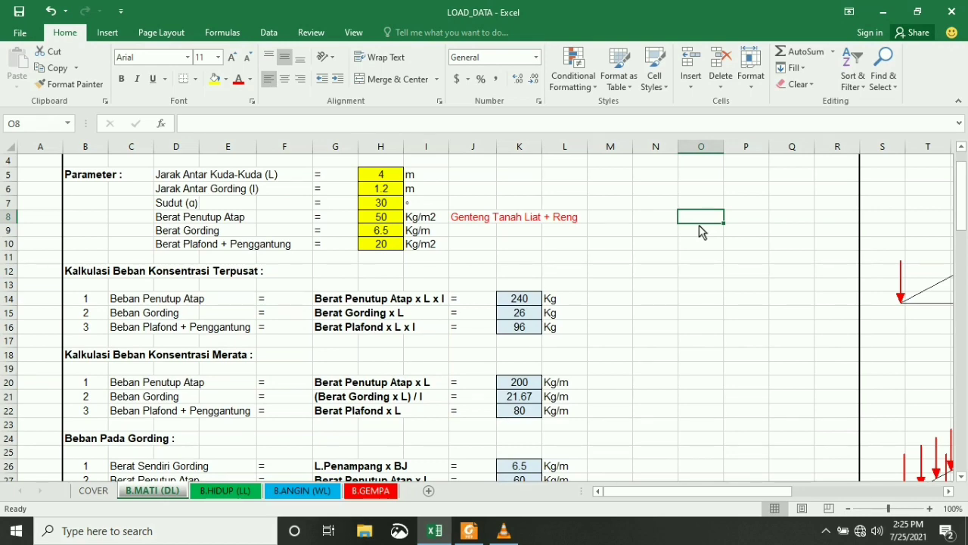
scroll(715, 244, up, 1)
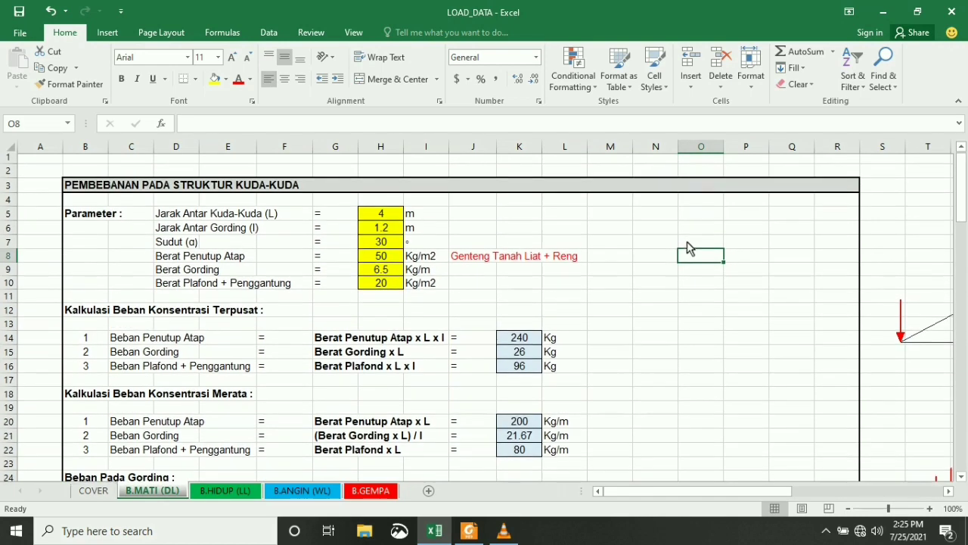
click(50, 166)
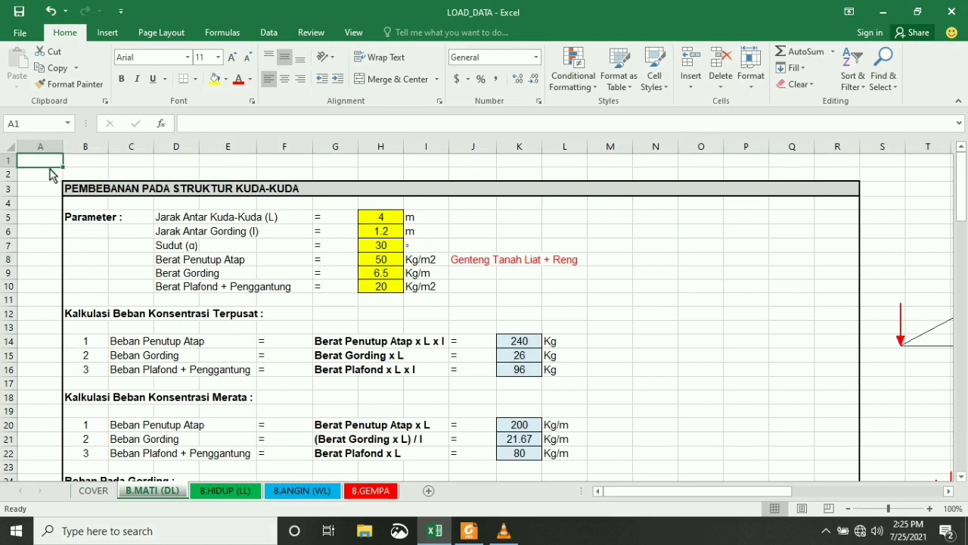